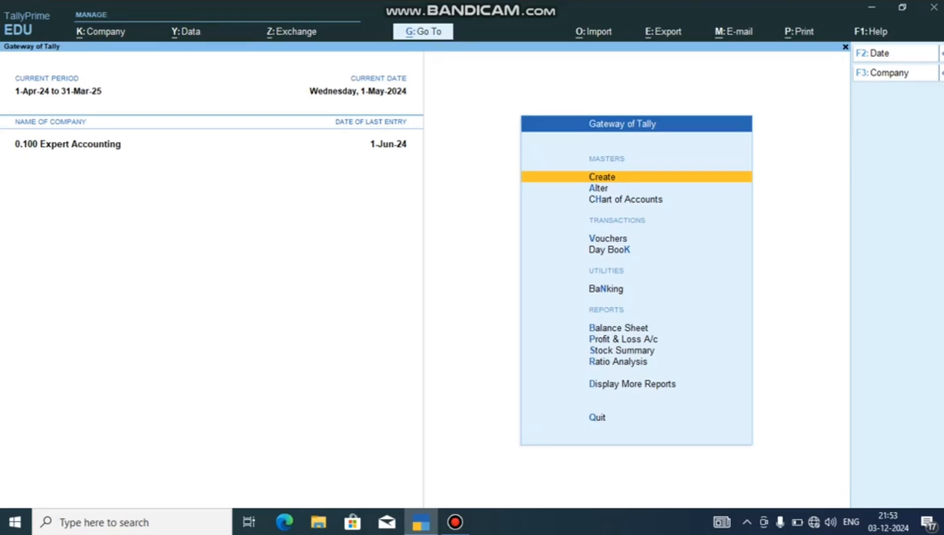
Review the company's accounting and inventory features, including Enable Interest Calculation, and accept the existing settings
{"action": "key", "text": "F11"}
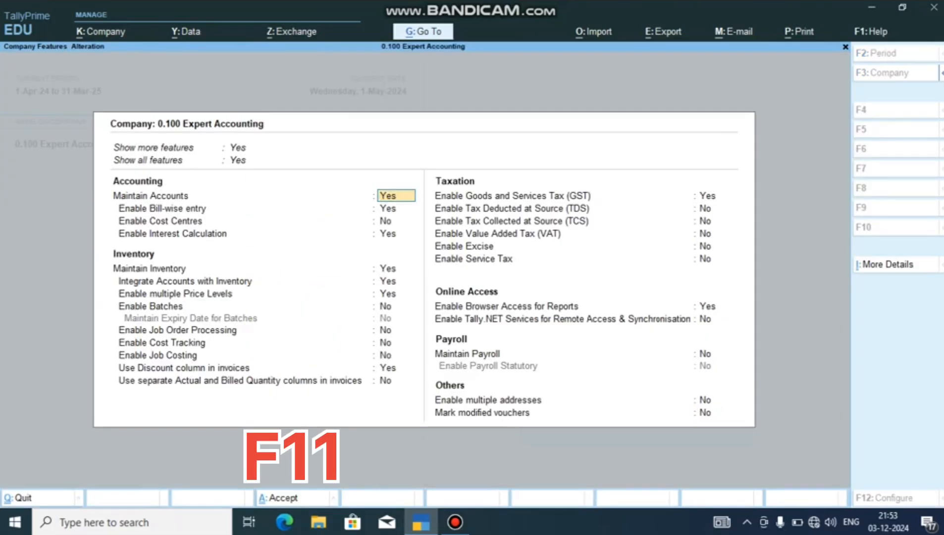
{"action": "key", "text": "Return"}
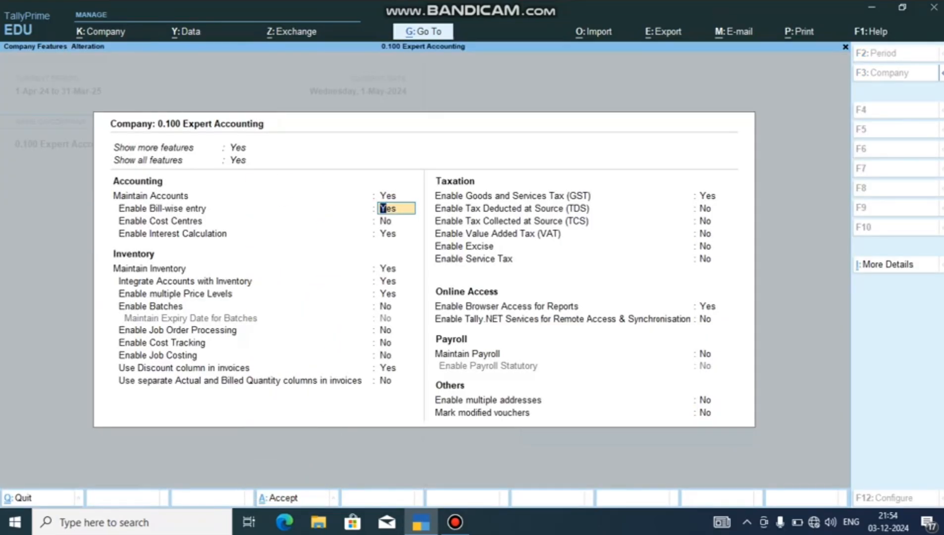
{"action": "key", "text": "Return"}
{"action": "key", "text": "Return"}
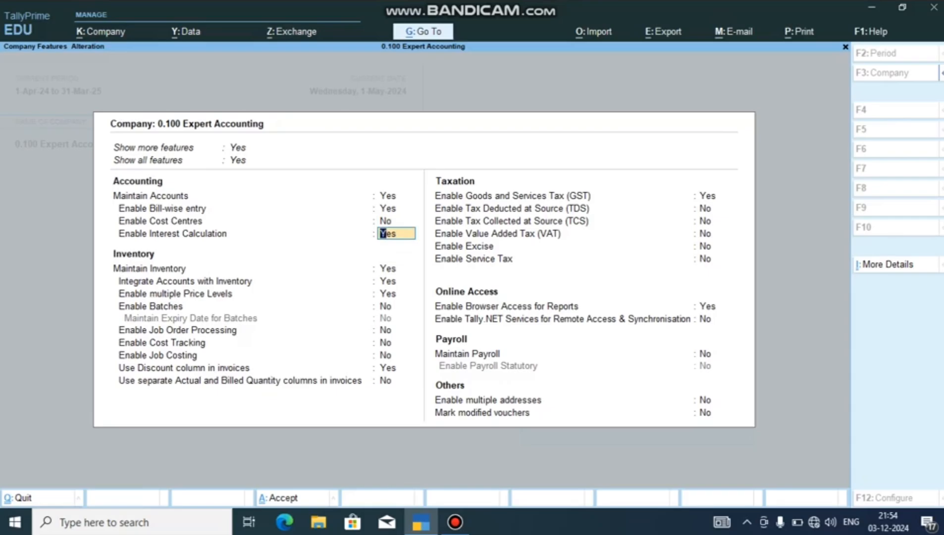
{"action": "key", "text": "Return"}
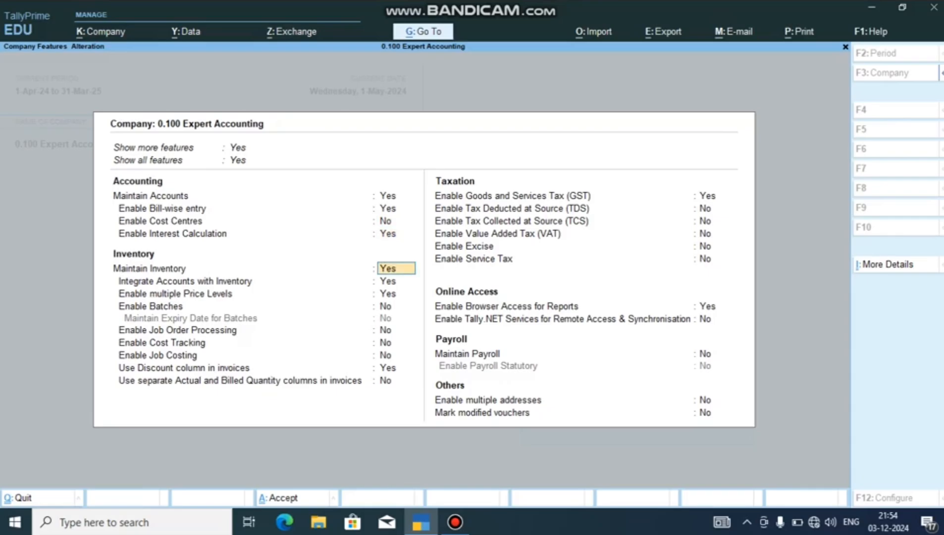
{"action": "key", "text": "Return"}
{"action": "key", "text": "Return"}
{"action": "key", "text": "Return"}
{"action": "key", "text": "Return"}
{"action": "key", "text": "Return"}
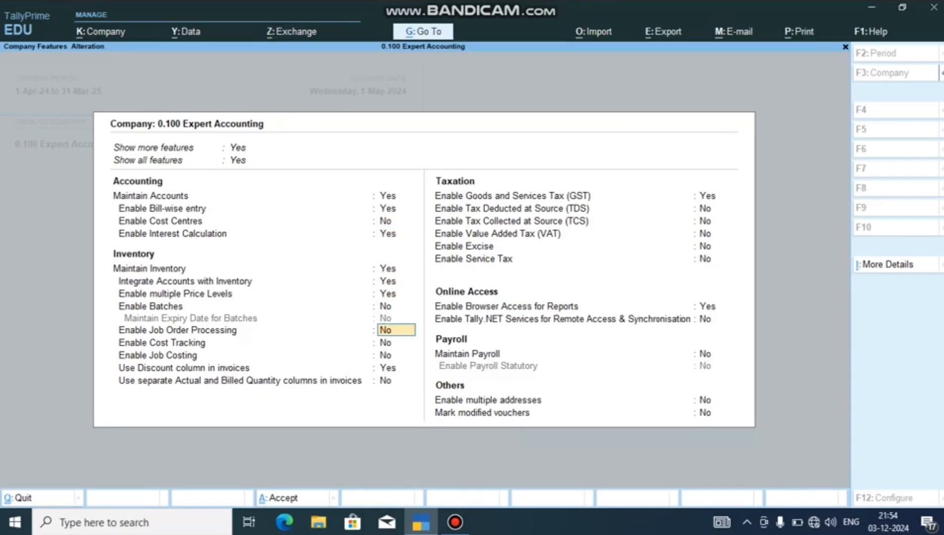
{"action": "key", "text": "ctrl"}
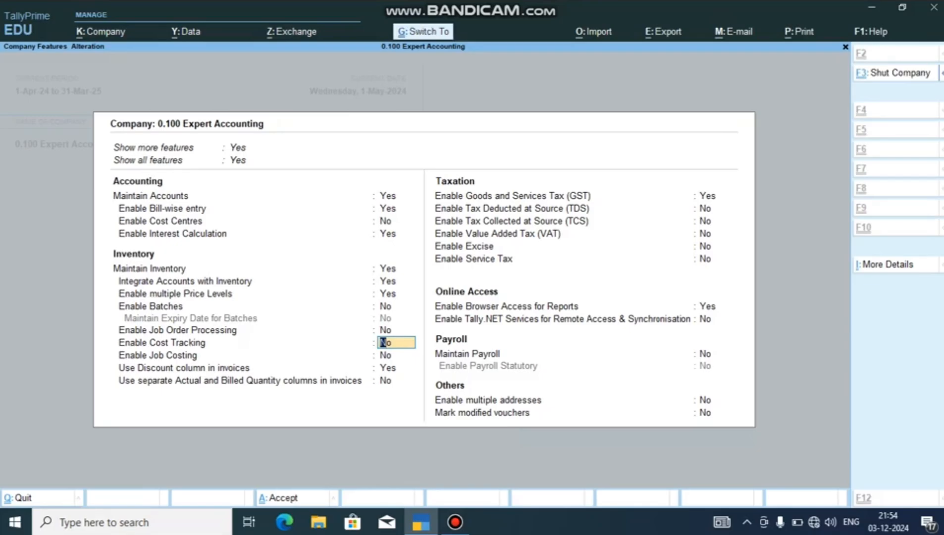
{"action": "key", "text": "ctrl+a"}
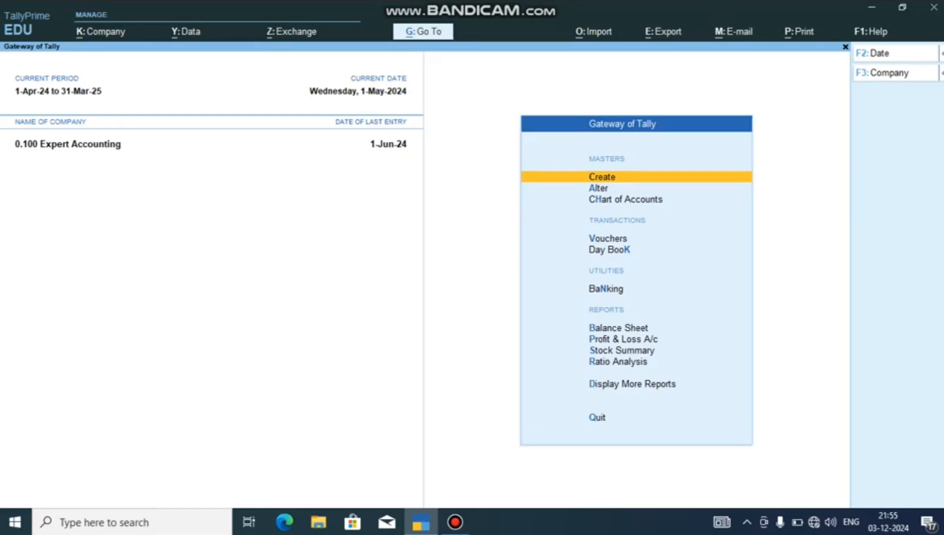
Start a new ledger with the customer's name and place it under Sundry Debtors
{"action": "key", "text": "Return"}
{"action": "key", "text": "Down"}
{"action": "key", "text": "Return"}
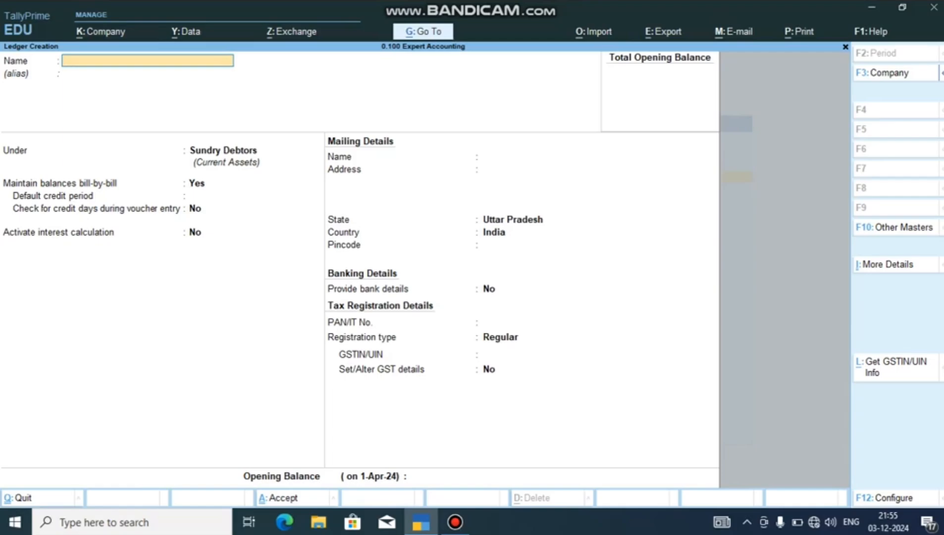
{"action": "type", "text": "Mohit"}
{"action": "key", "text": "Return"}
{"action": "key", "text": "Return"}
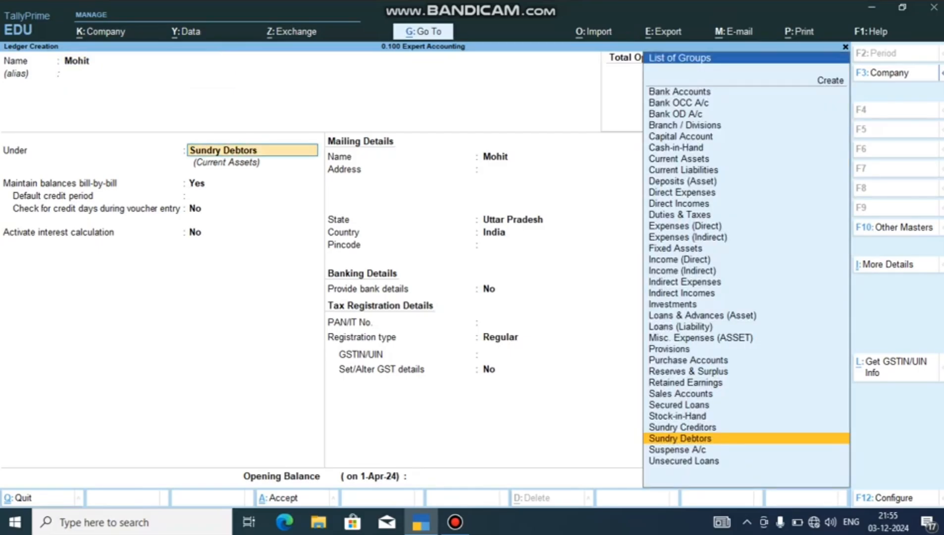
{"action": "key", "text": "Return"}
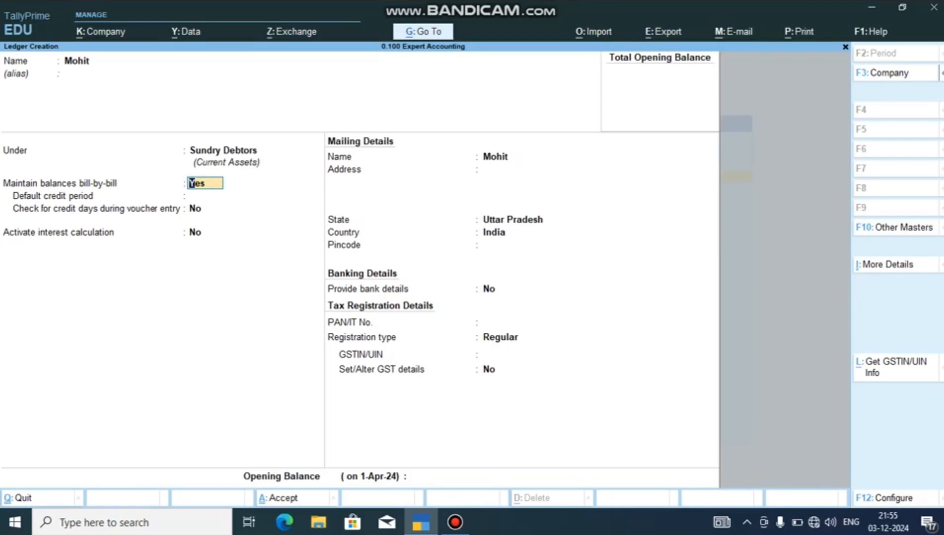
Keep bill-by-bill balances on with no default credit period, and activate interest calculation for the ledger
{"action": "key", "text": "Return"}
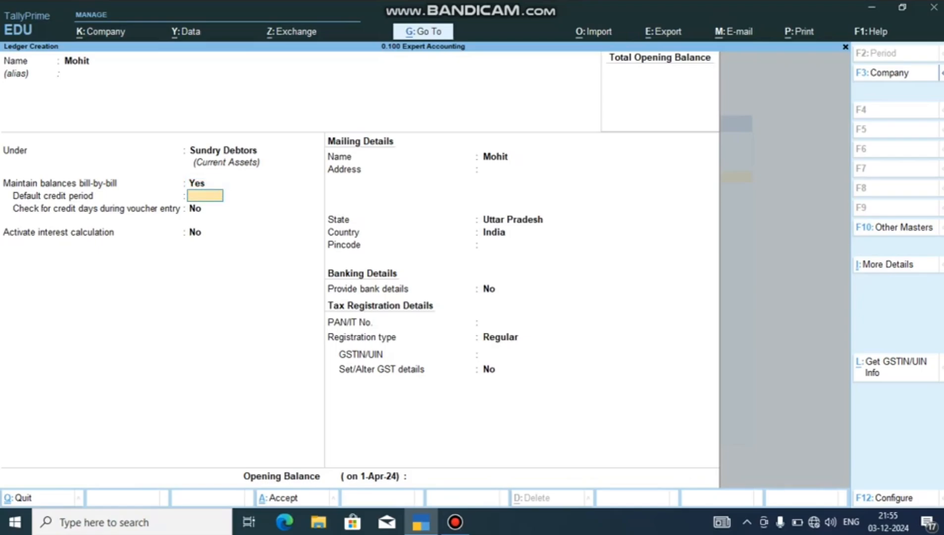
{"action": "key", "text": "Return"}
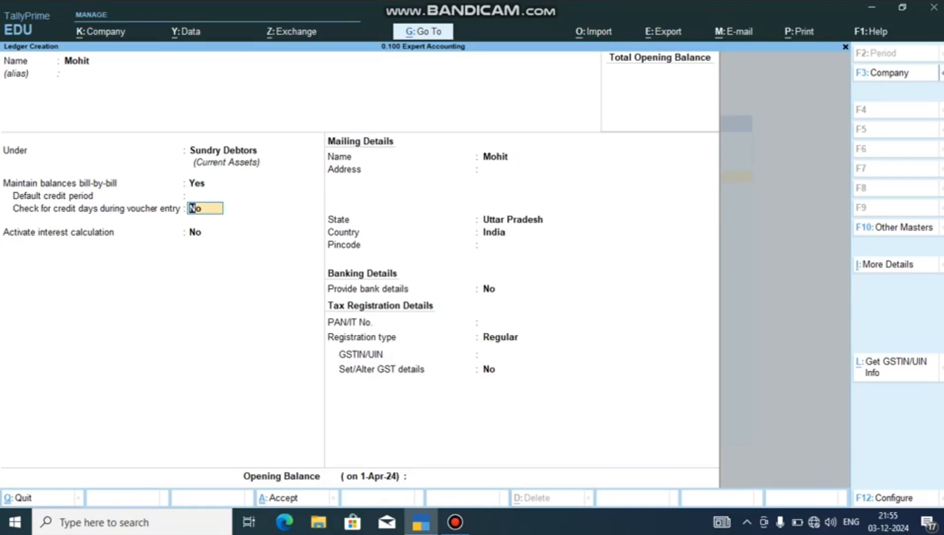
{"action": "key", "text": "Return"}
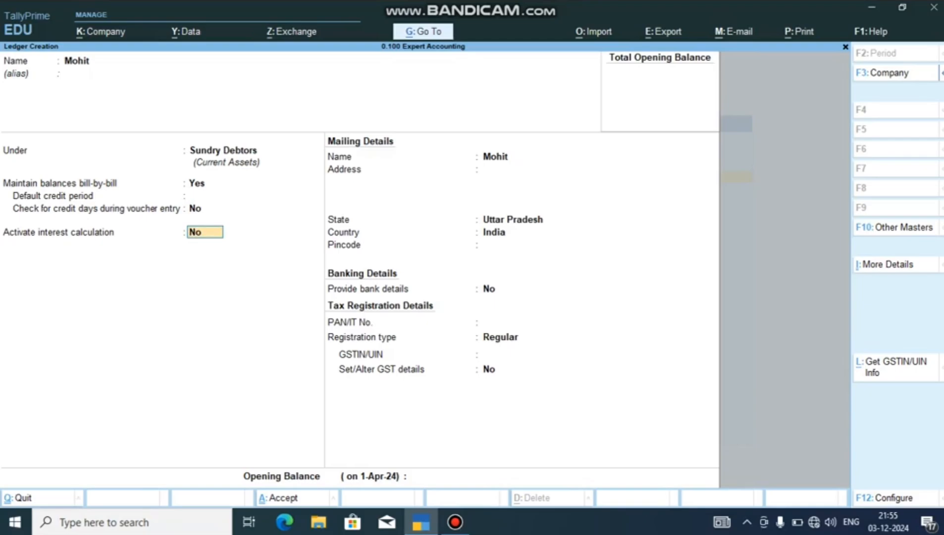
{"action": "type", "text": "y"}
{"action": "key", "text": "Return"}
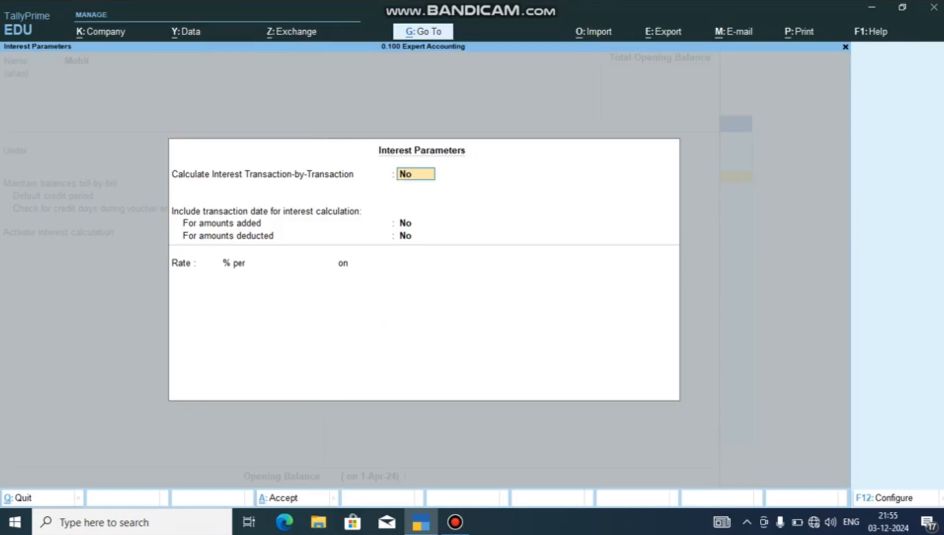
Set interest to calculate transaction-by-transaction and include the transaction date for amounts added
{"action": "key", "text": "y"}
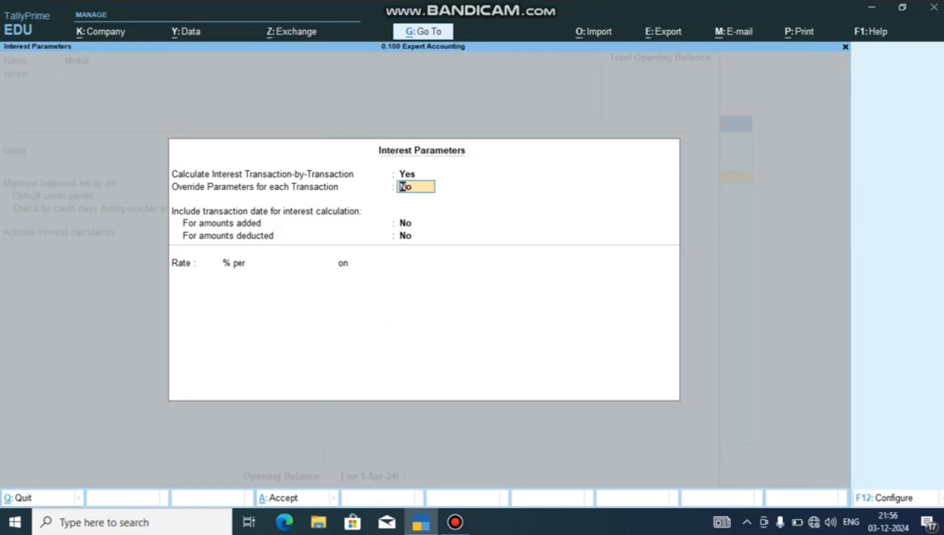
{"action": "key", "text": "Return"}
{"action": "key", "text": "y"}
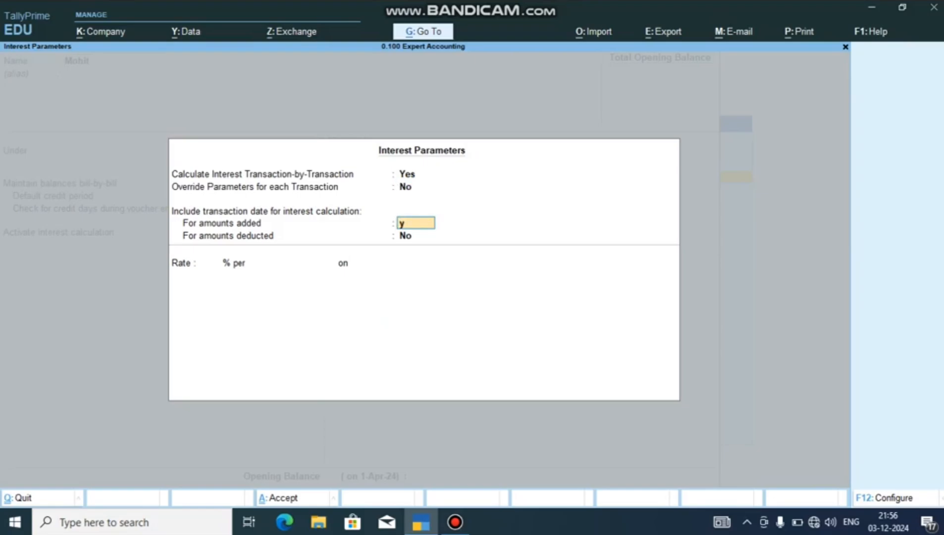
{"action": "key", "text": "Return"}
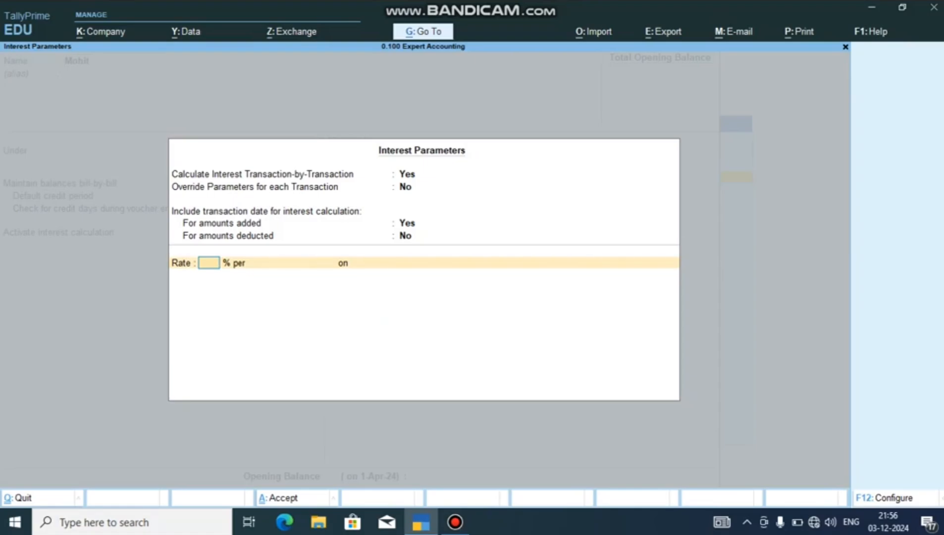
Set the interest rate to 10% per Calendar Year
{"action": "type", "text": "10"}
{"action": "key", "text": "Return"}
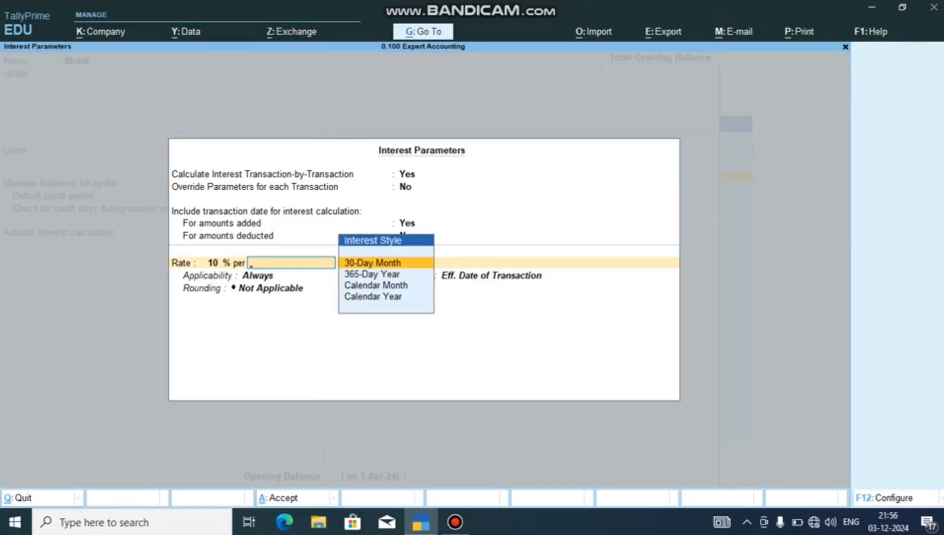
{"action": "key", "text": "Down"}
{"action": "key", "text": "Down"}
{"action": "key", "text": "Down"}
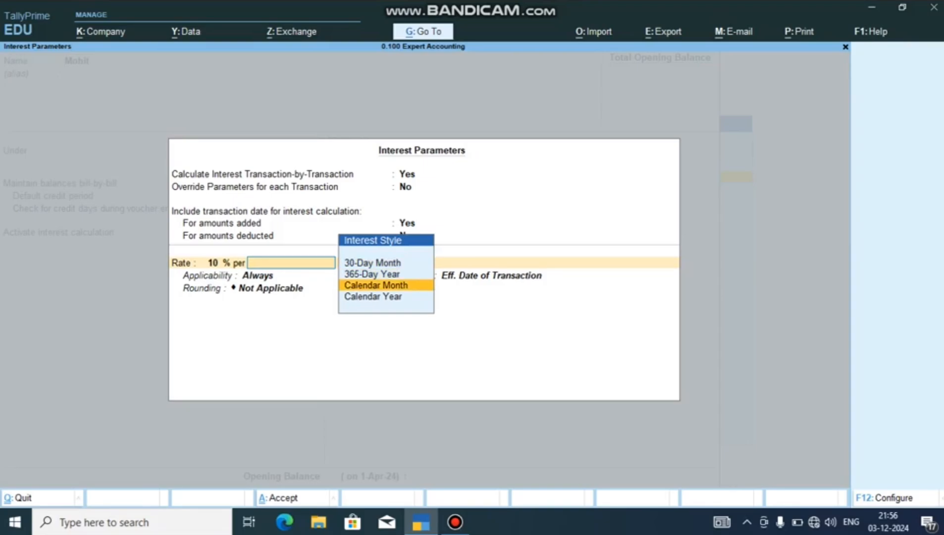
{"action": "key", "text": "Up"}
{"action": "key", "text": "Up"}
{"action": "key", "text": "Up"}
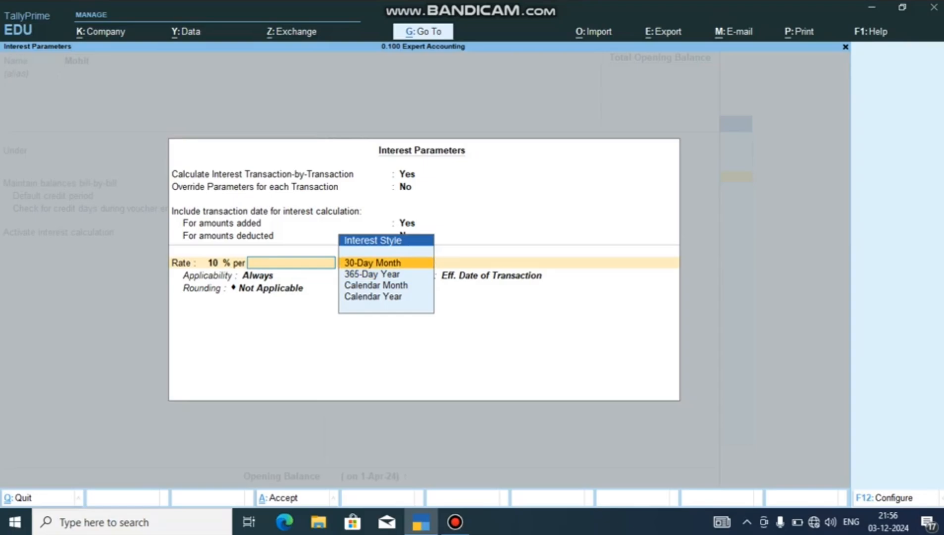
{"action": "key", "text": "Down"}
{"action": "key", "text": "Down"}
{"action": "key", "text": "Down"}
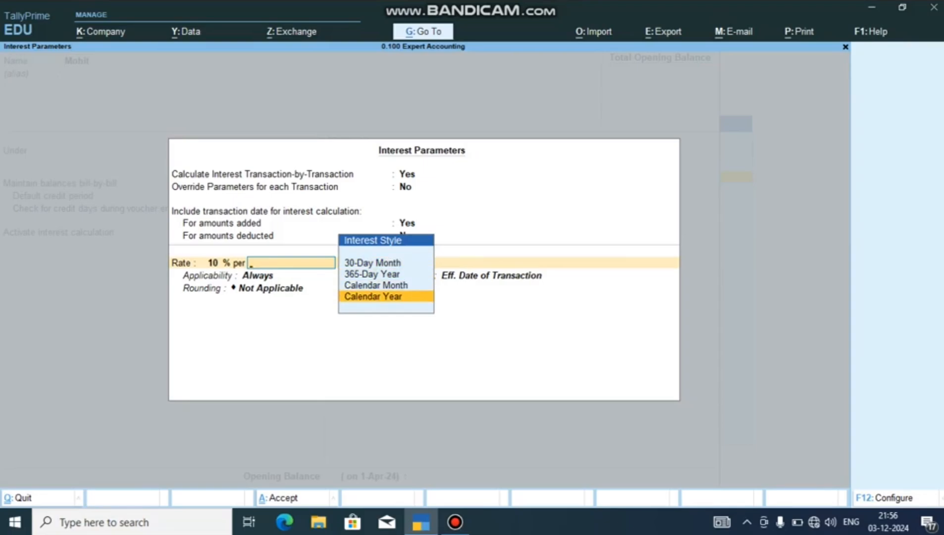
{"action": "key", "text": "Return"}
Apply the interest to Debit Balances Only with applicability Always
{"action": "key", "text": "Down"}
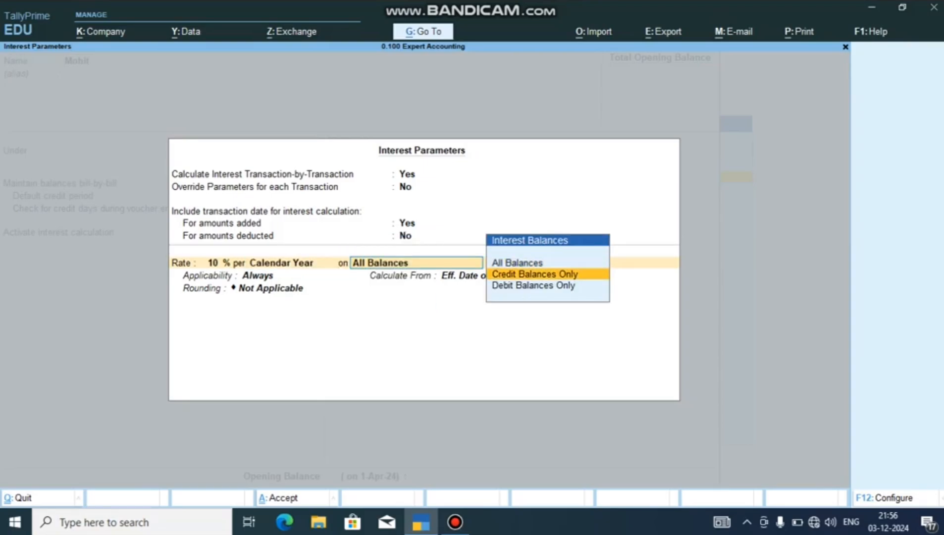
{"action": "key", "text": "Down"}
{"action": "key", "text": "Return"}
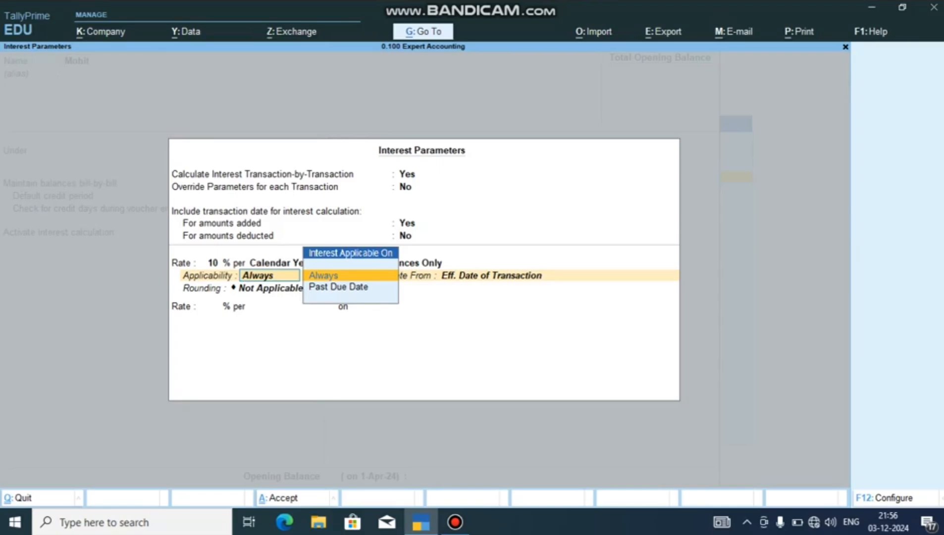
{"action": "key", "text": "Return"}
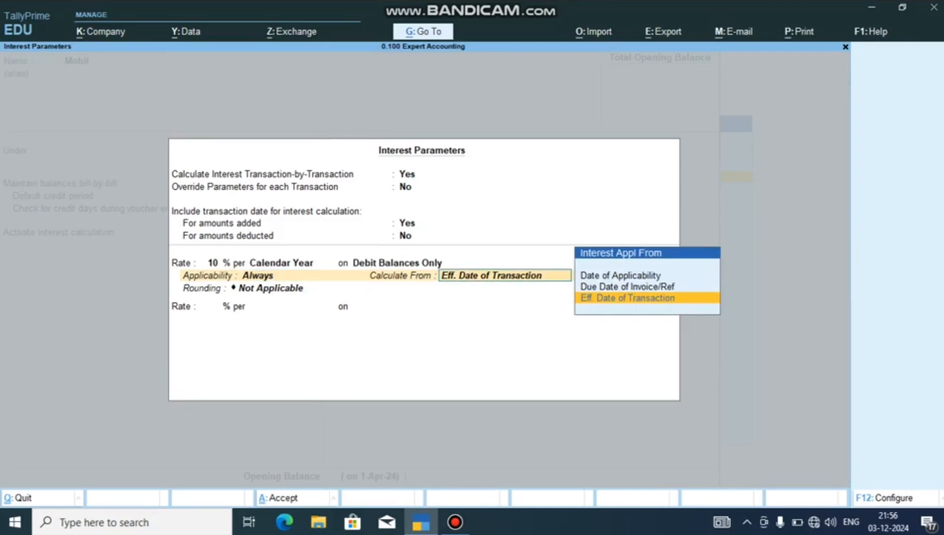
Look through the Calculate From choices for when interest starts to apply
{"action": "key", "text": "Up"}
{"action": "key", "text": "Up"}
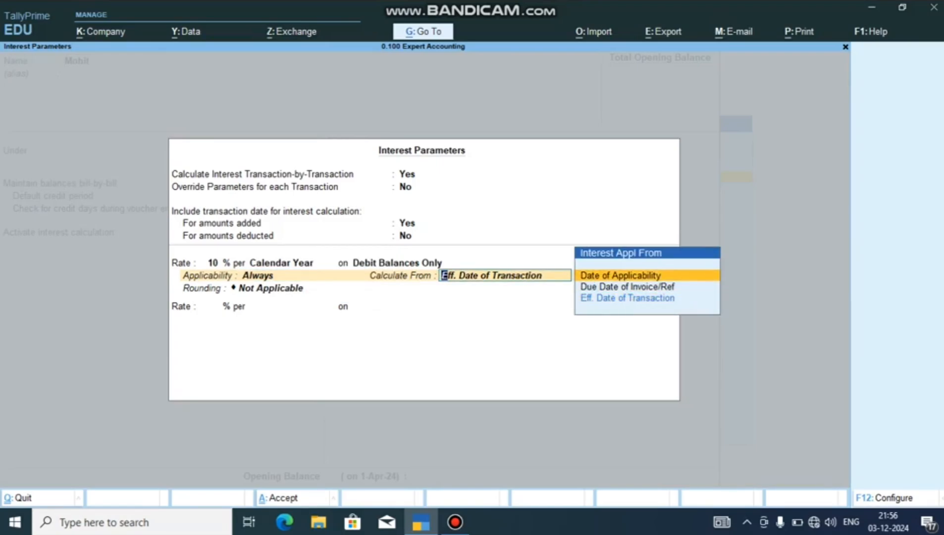
{"action": "key", "text": "Down"}
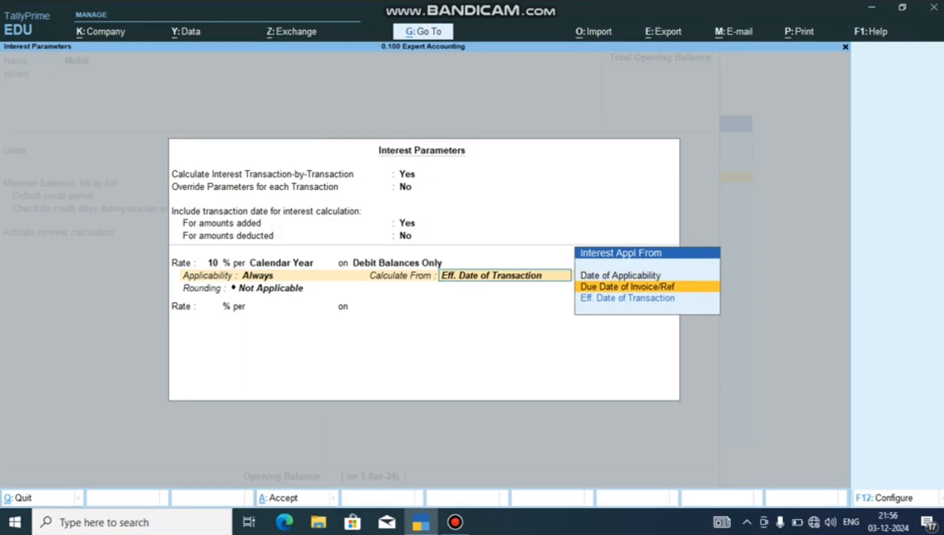
{"action": "key", "text": "Down"}
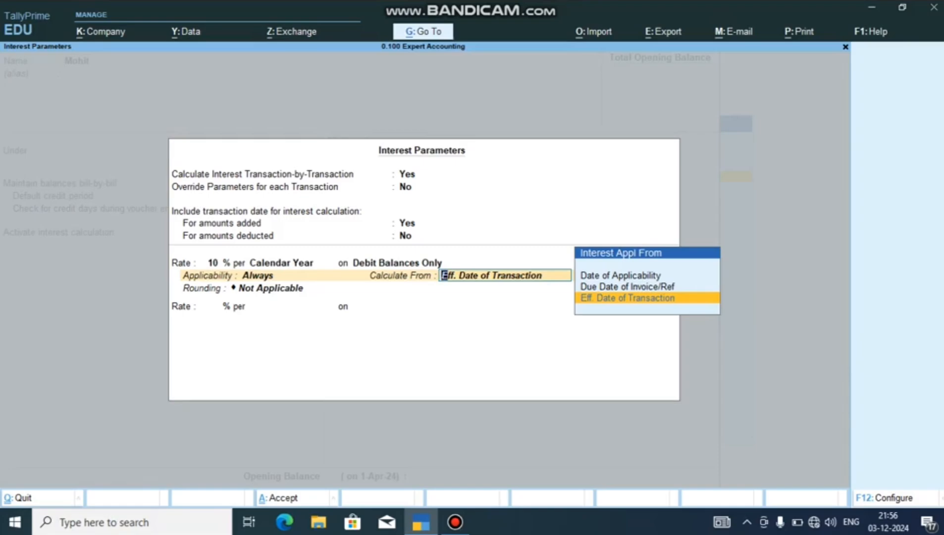
{"action": "key", "text": "Up"}
{"action": "key", "text": "Up"}
{"action": "key", "text": "Down"}
{"action": "key", "text": "Down"}
Go back to the first interest parameters and set Override Parameters for each Transaction to Yes
{"action": "key", "text": "BackSpace"}
{"action": "key", "text": "BackSpace"}
{"action": "key", "text": "BackSpace"}
{"action": "key", "text": "BackSpace"}
{"action": "key", "text": "BackSpace"}
{"action": "key", "text": "BackSpace"}
{"action": "key", "text": "BackSpace"}
{"action": "key", "text": "BackSpace"}
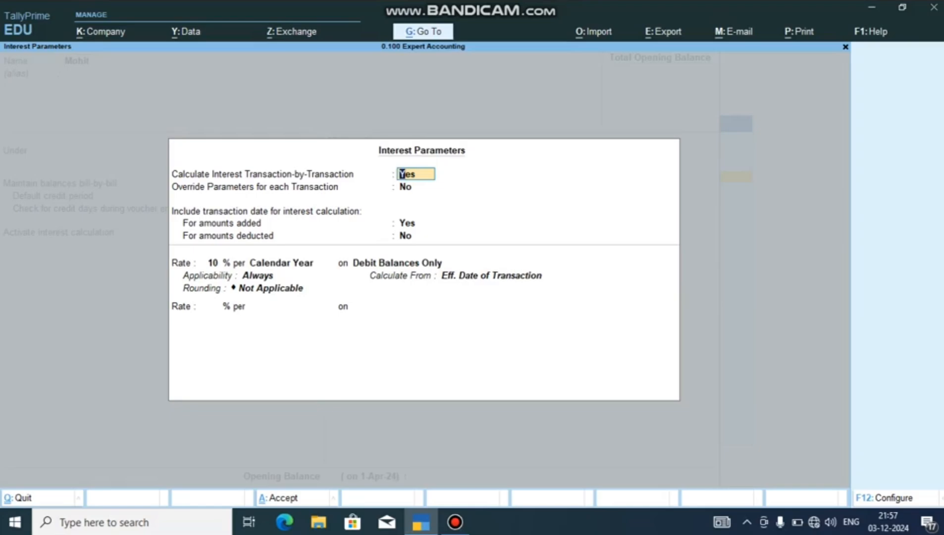
{"action": "key", "text": "Return"}
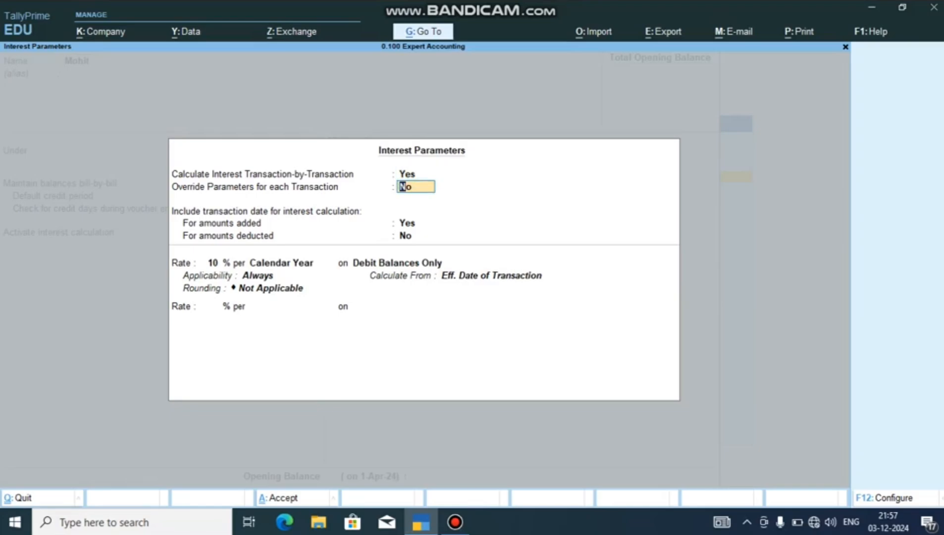
{"action": "type", "text": "y"}
{"action": "key", "text": "Return"}
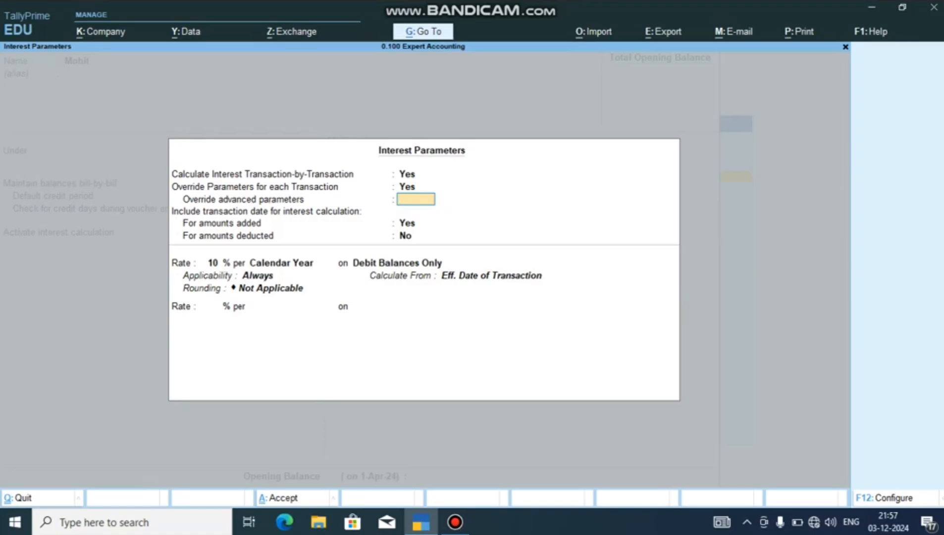
Set Override advanced parameters to Yes and keep transaction dates included for amounts added but not for amounts deducted
{"action": "key", "text": "Return"}
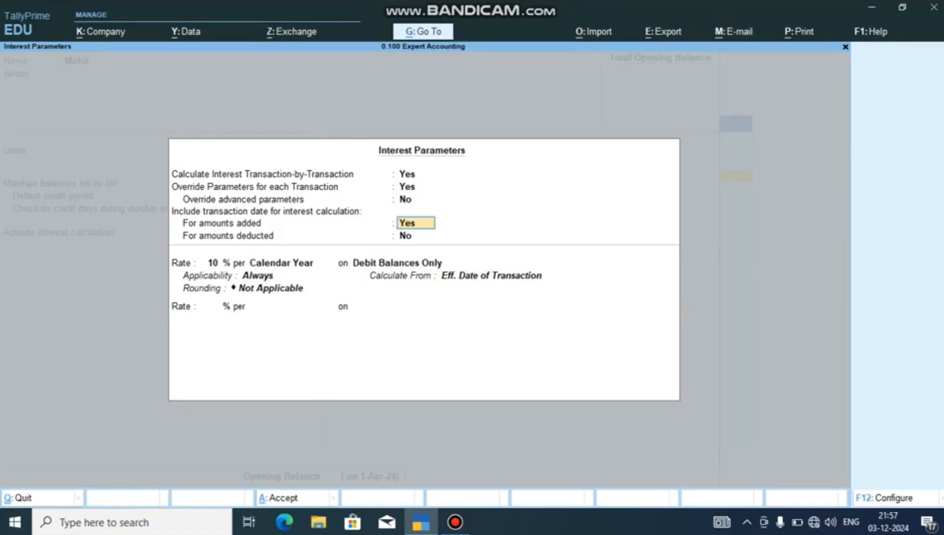
{"action": "key", "text": "BackSpace"}
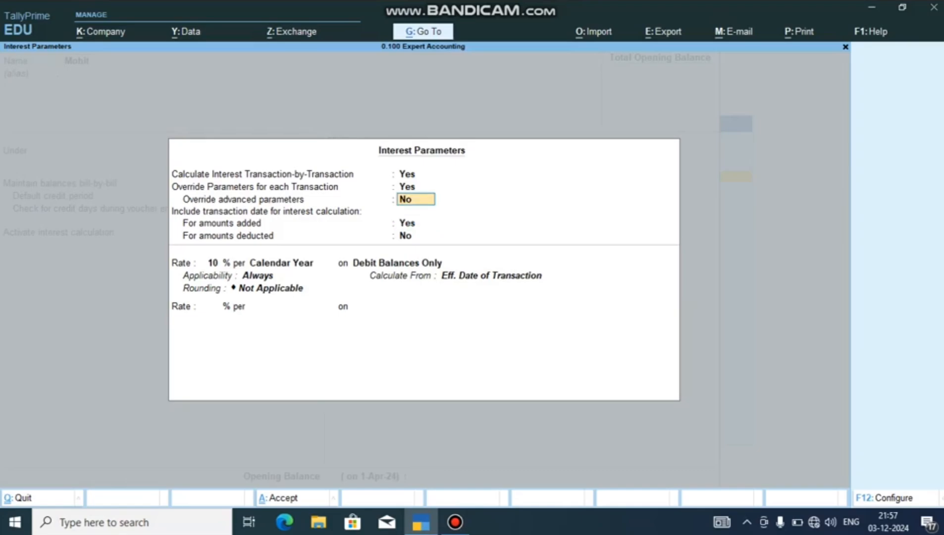
{"action": "type", "text": "y"}
{"action": "key", "text": "Return"}
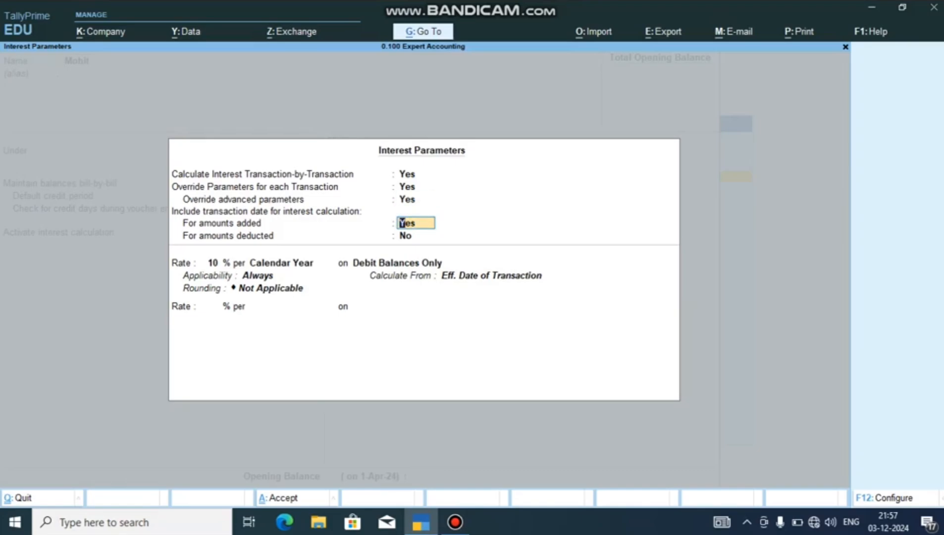
{"action": "key", "text": "BackSpace"}
{"action": "key", "text": "Return"}
{"action": "key", "text": "Return"}
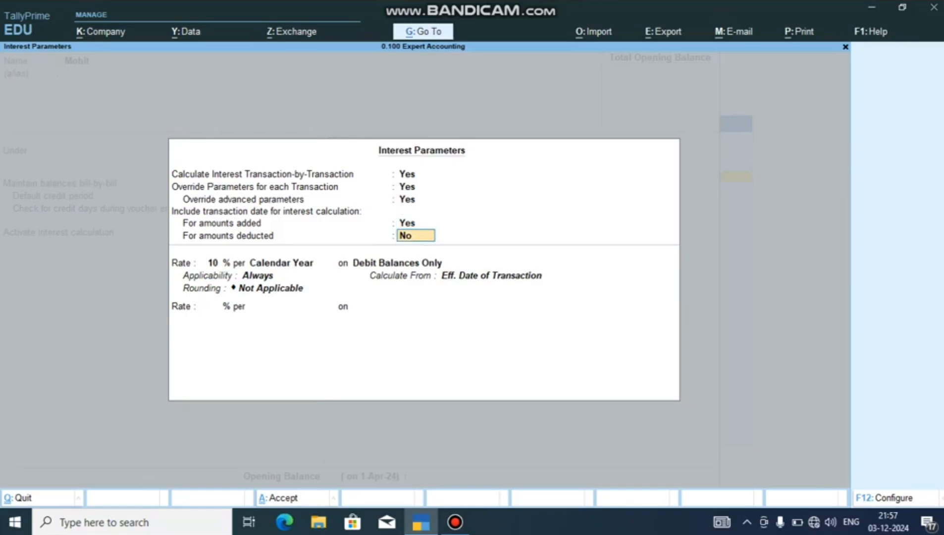
{"action": "key", "text": "Return"}
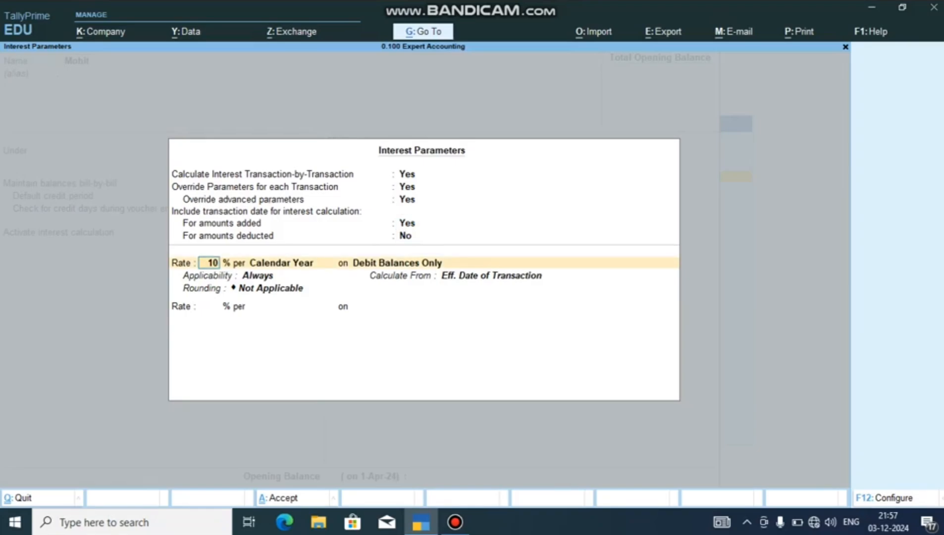
Keep 10% per Calendar Year on Debit Balances Only and set Calculate From to Date specified during entry
{"action": "key", "text": "Return"}
{"action": "key", "text": "Return"}
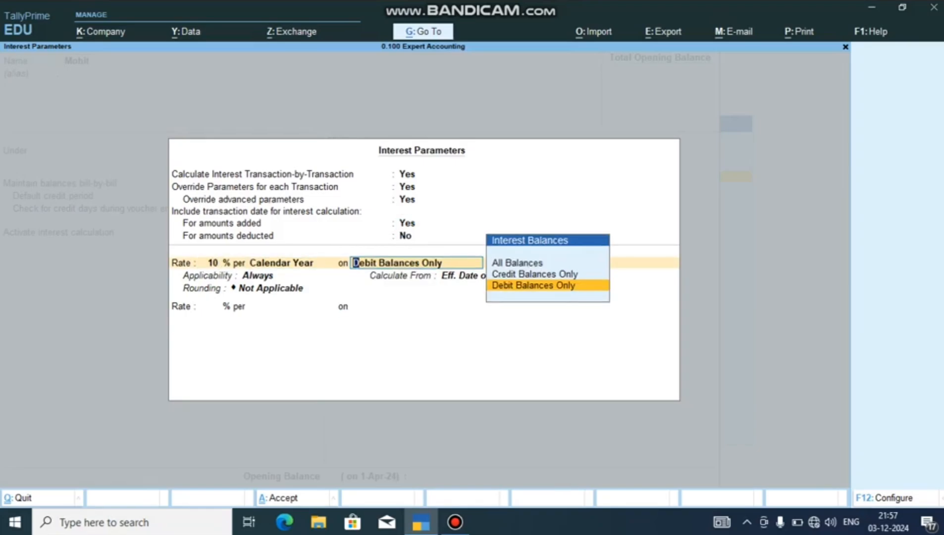
{"action": "key", "text": "Return"}
{"action": "key", "text": "Return"}
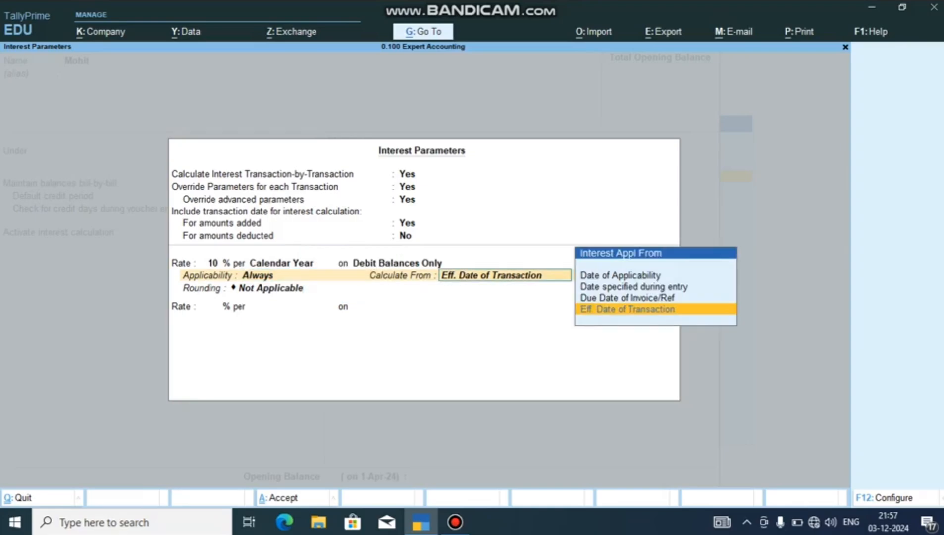
{"action": "key", "text": "Up"}
{"action": "key", "text": "Up"}
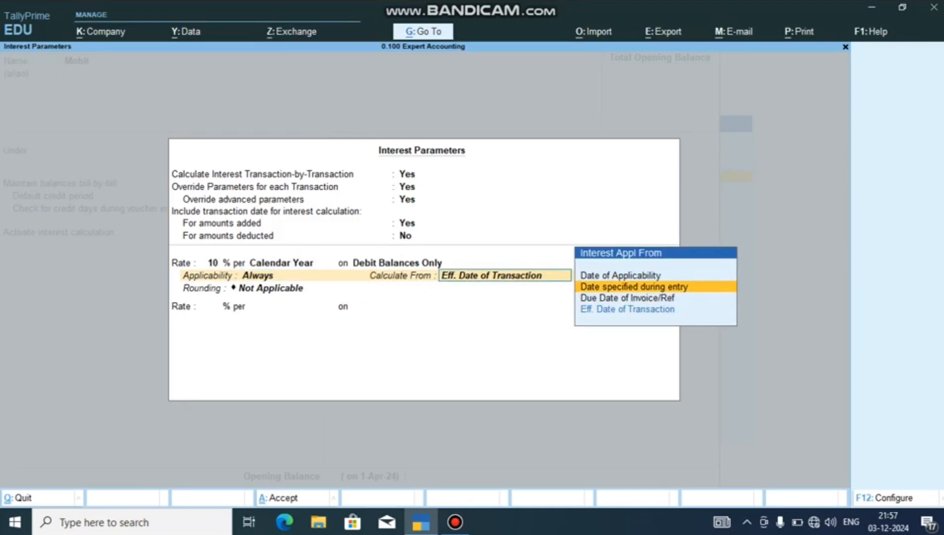
{"action": "key", "text": "Return"}
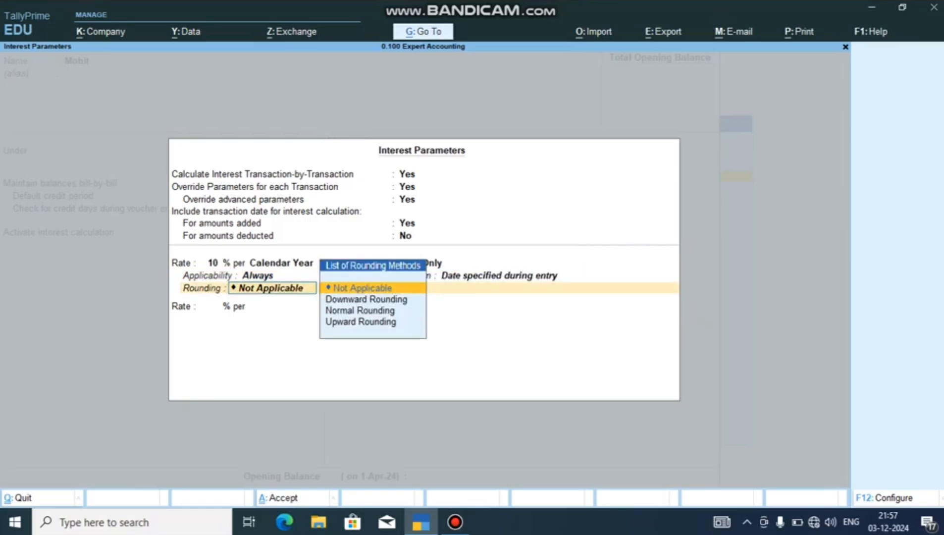
Accept the interest parameters with rounding Not Applicable and save the customer ledger with its remaining details unchanged
{"action": "key", "text": "Return"}
{"action": "key", "text": "Return"}
{"action": "key", "text": "Return"}
{"action": "key", "text": "Return"}
{"action": "key", "text": "Return"}
{"action": "key", "text": "Return"}
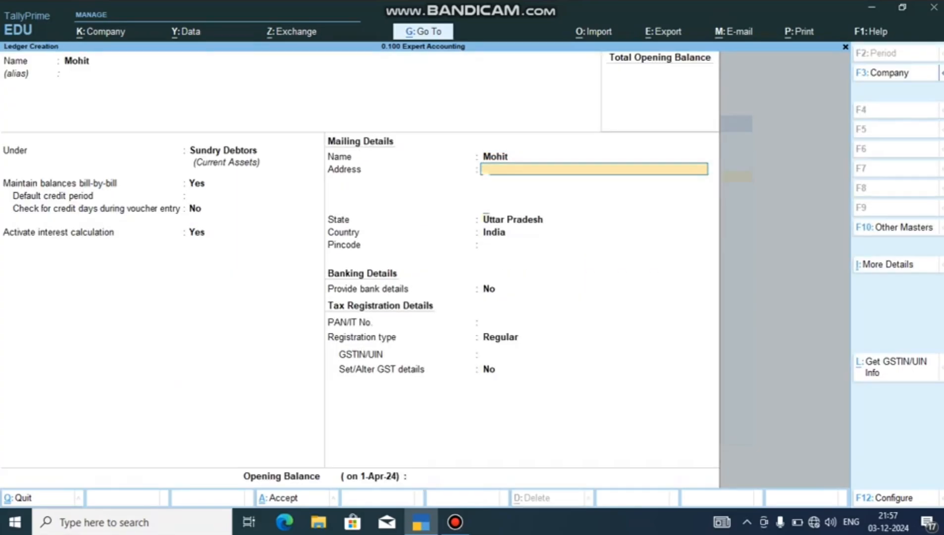
{"action": "key", "text": "Return"}
{"action": "key", "text": "Return"}
{"action": "key", "text": "Return"}
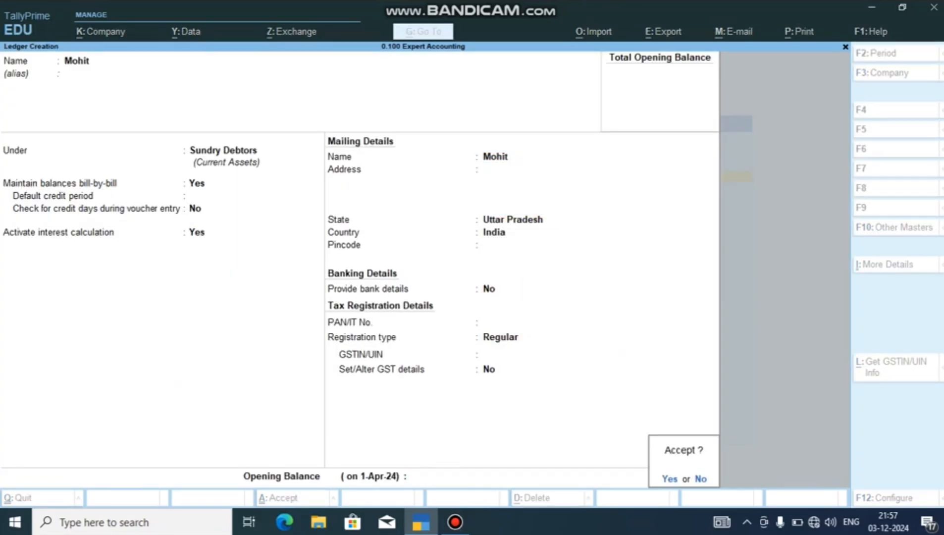
{"action": "key", "text": "Return"}
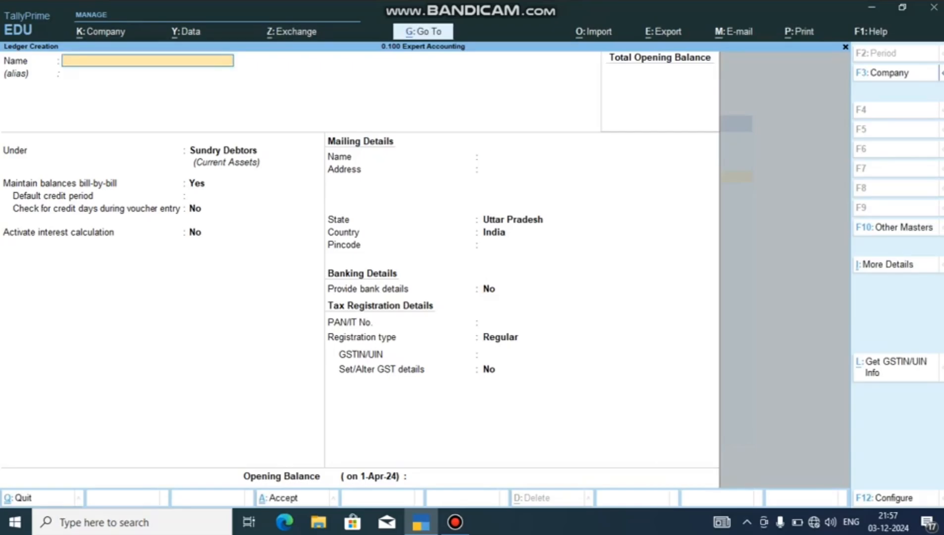
Leave ledger creation and open a new sales voucher
{"action": "key", "text": "Escape"}
{"action": "key", "text": "Return"}
{"action": "key", "text": "Escape"}
{"action": "key", "text": "Escape"}
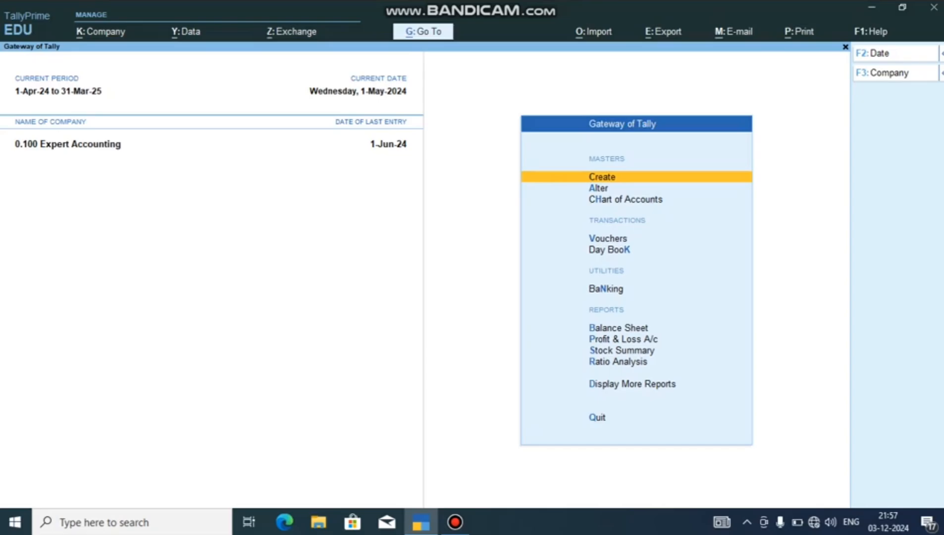
{"action": "key", "text": "Down"}
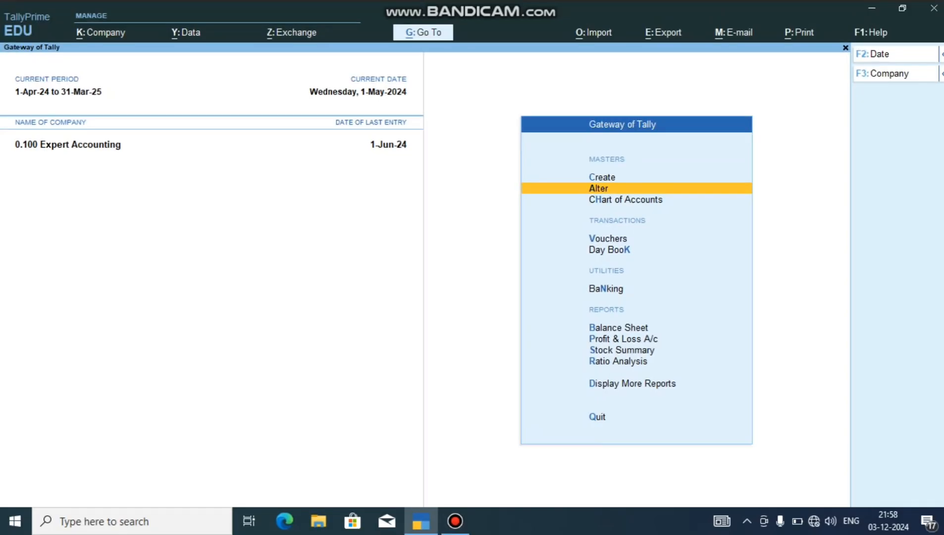
{"action": "key", "text": "Down"}
{"action": "key", "text": "Down"}
{"action": "key", "text": "Up"}
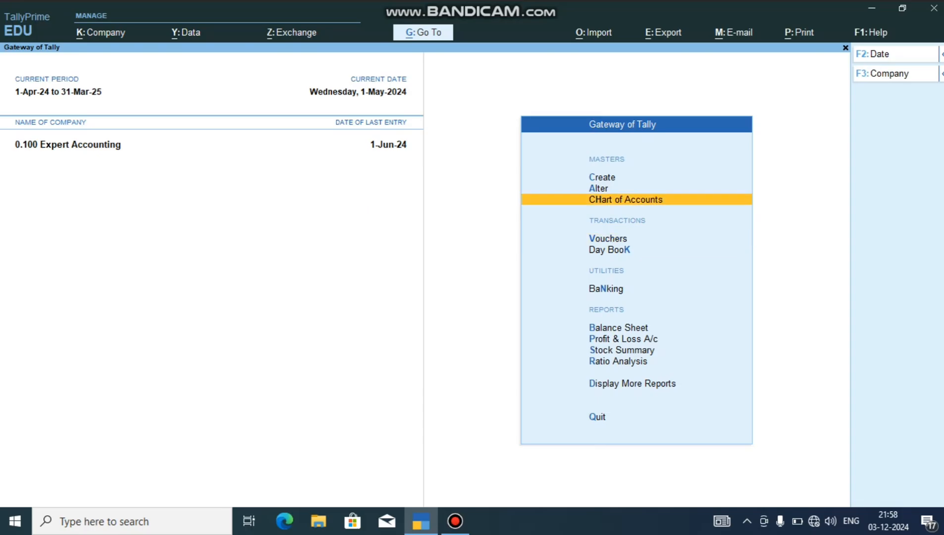
{"action": "key", "text": "Down"}
{"action": "key", "text": "Return"}
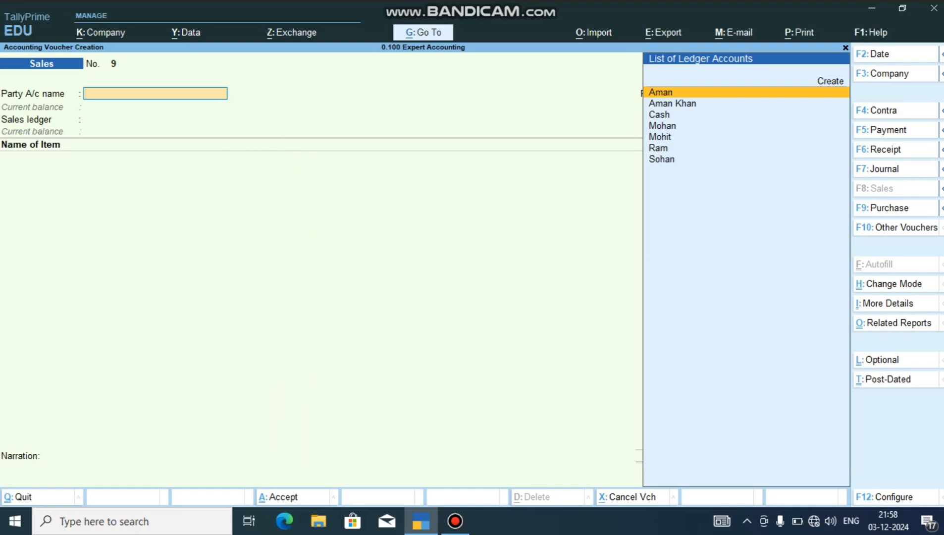
Choose the newly created customer ledger as the party account of the sales voucher
{"action": "key", "text": "Down"}
{"action": "key", "text": "Down"}
{"action": "key", "text": "Down"}
{"action": "key", "text": "Down"}
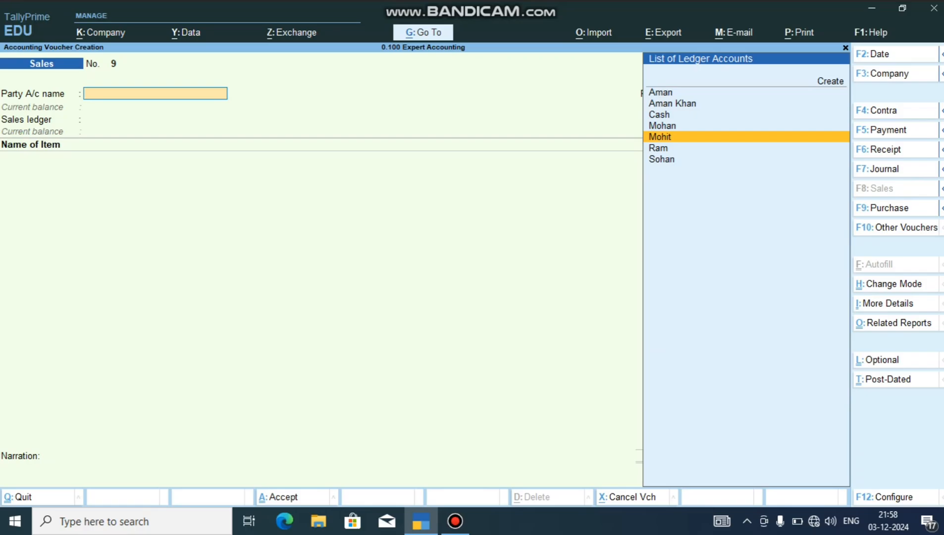
{"action": "key", "text": "Return"}
Leave the dispatch details blank and set the Price Level to Not Applicable, with Sales A/c as the sales ledger
{"action": "key", "text": "Return"}
{"action": "key", "text": "Return"}
{"action": "key", "text": "Return"}
{"action": "key", "text": "Return"}
{"action": "key", "text": "Return"}
{"action": "key", "text": "Return"}
{"action": "key", "text": "Return"}
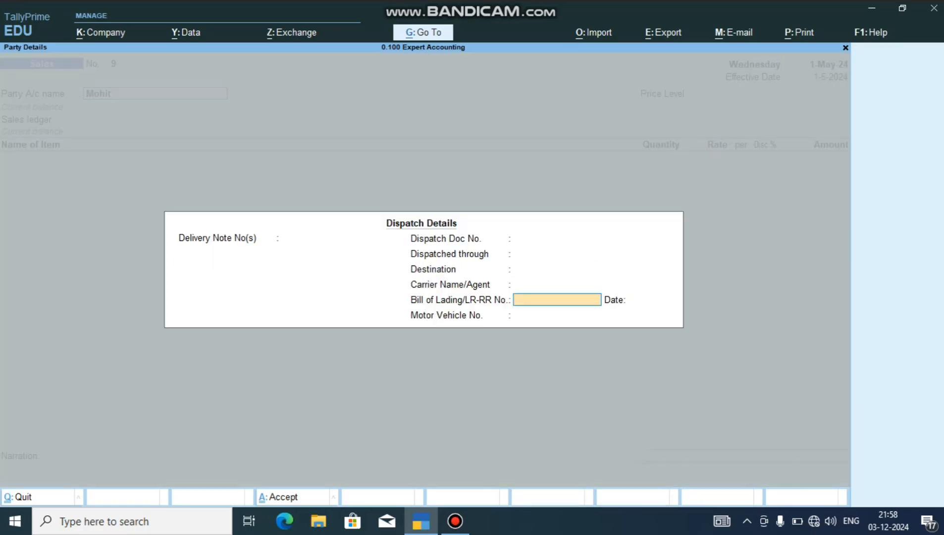
{"action": "key", "text": "Return"}
{"action": "key", "text": "Return"}
{"action": "key", "text": "Return"}
{"action": "key", "text": "Return"}
{"action": "key", "text": "Return"}
{"action": "key", "text": "Return"}
{"action": "key", "text": "Return"}
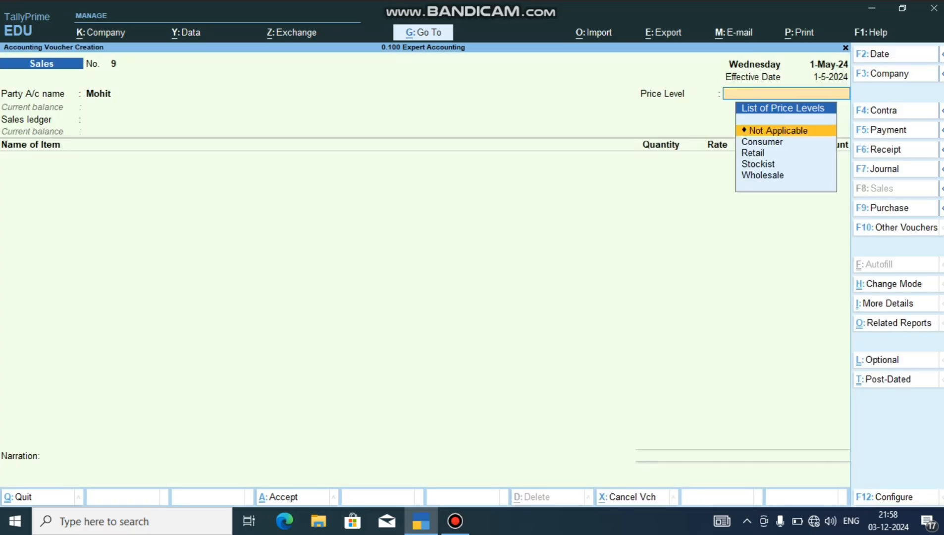
{"action": "key", "text": "Return"}
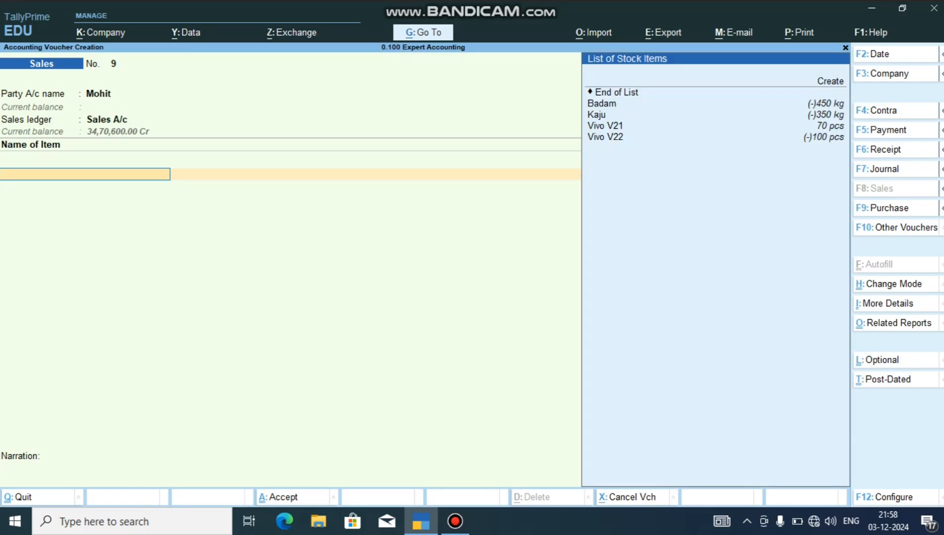
Add the stock item Vivo V21 to the voucher with the order number Not Applicable
{"action": "key", "text": "Down"}
{"action": "key", "text": "Down"}
{"action": "key", "text": "Down"}
{"action": "key", "text": "Down"}
{"action": "key", "text": "Return"}
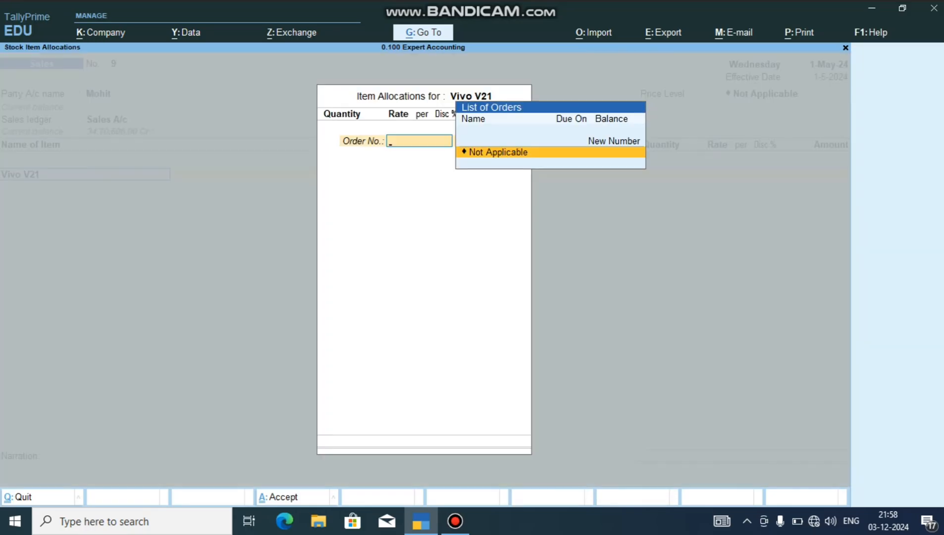
{"action": "key", "text": "Return"}
Allocate 10 pcs of Vivo V21 at a rate of 15,000 and end the item list
{"action": "type", "text": "10"}
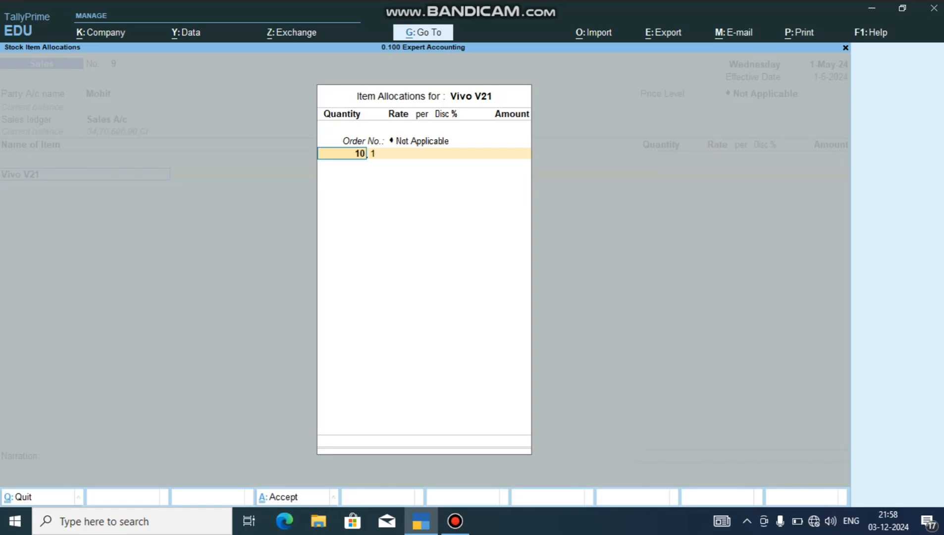
{"action": "key", "text": "Return"}
{"action": "key", "text": "Return"}
{"action": "key", "text": "Return"}
{"action": "key", "text": "Return"}
{"action": "key", "text": "Return"}
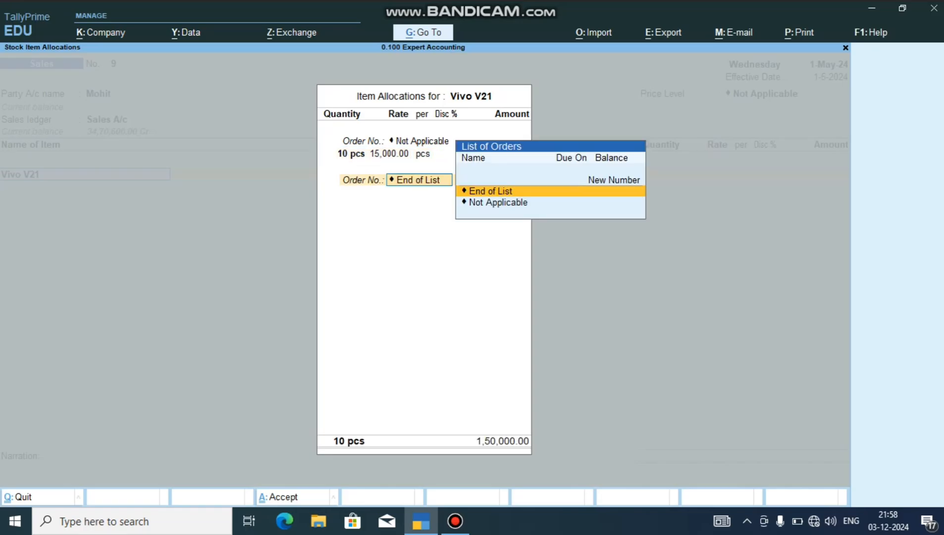
{"action": "key", "text": "Return"}
{"action": "key", "text": "Return"}
{"action": "key", "text": "Return"}
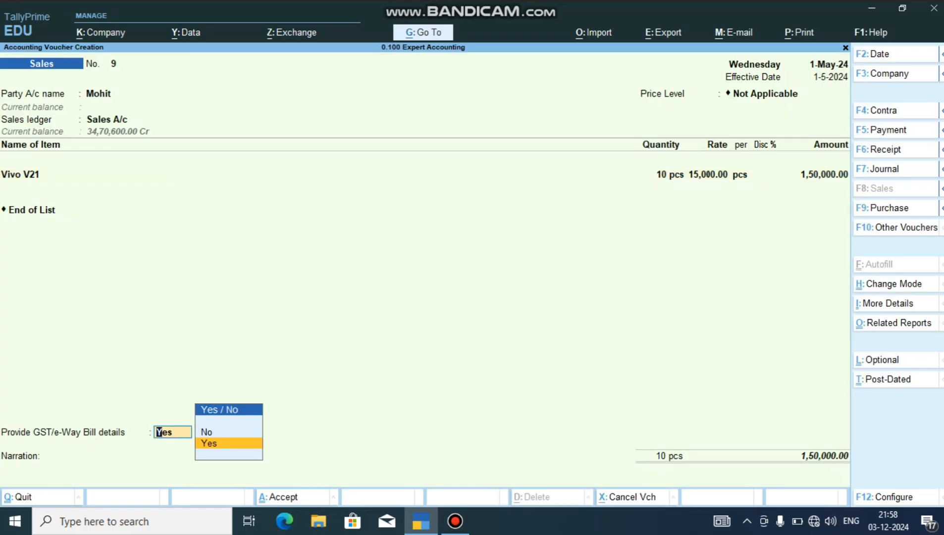
Set Provide GST/e-Way Bill details to No and accept the New Ref bill-wise entry to reach its interest parameters
{"action": "key", "text": "Up"}
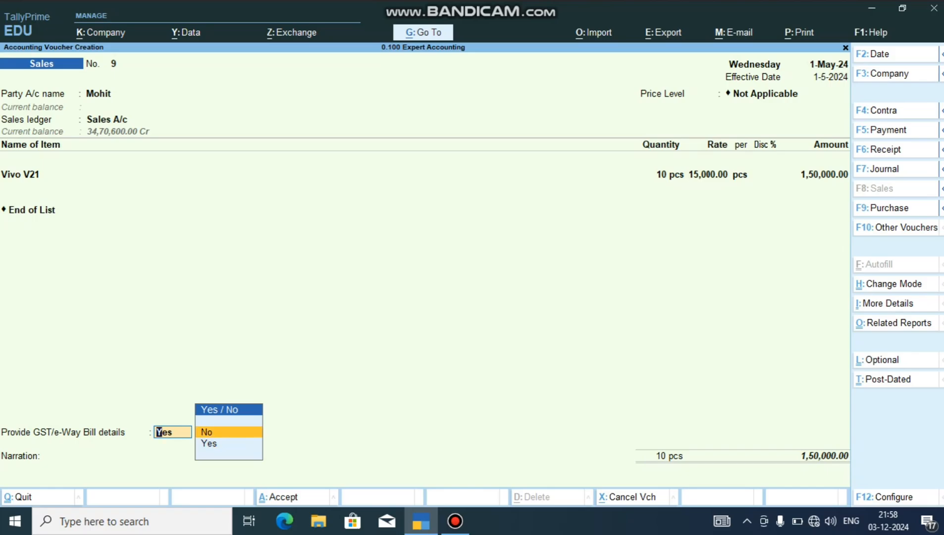
{"action": "key", "text": "Return"}
{"action": "key", "text": "Return"}
{"action": "key", "text": "Return"}
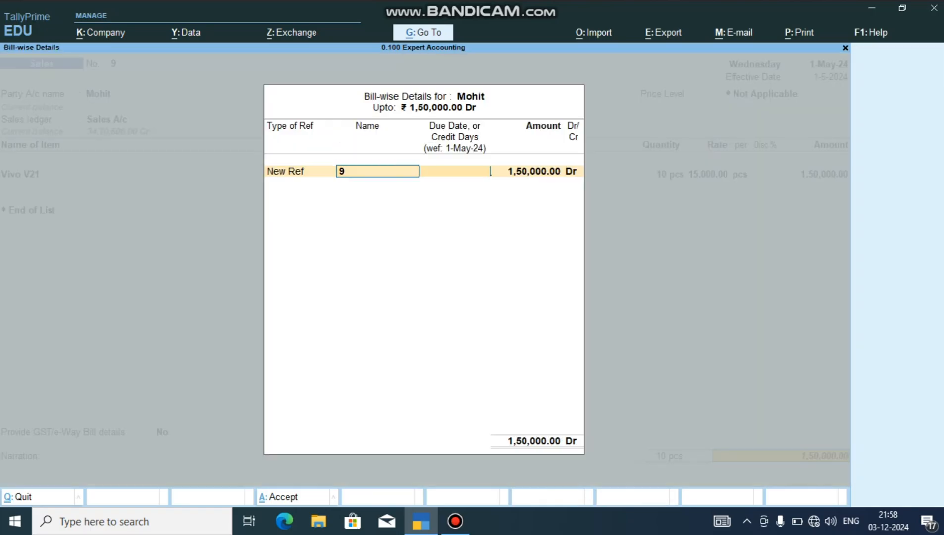
{"action": "key", "text": "Return"}
{"action": "key", "text": "Return"}
{"action": "key", "text": "Return"}
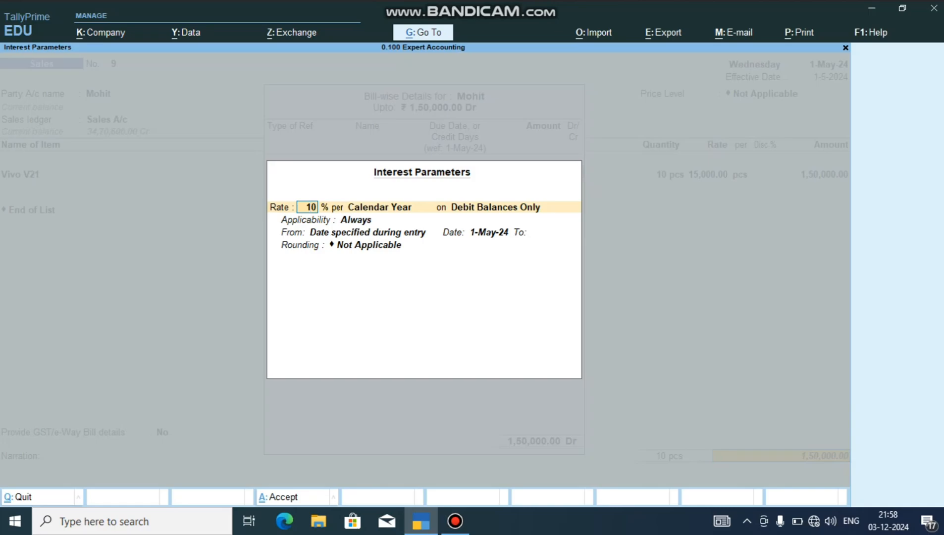
Review the bill's interest style, applicability and start date options, and return to the rate
{"action": "key", "text": "Return"}
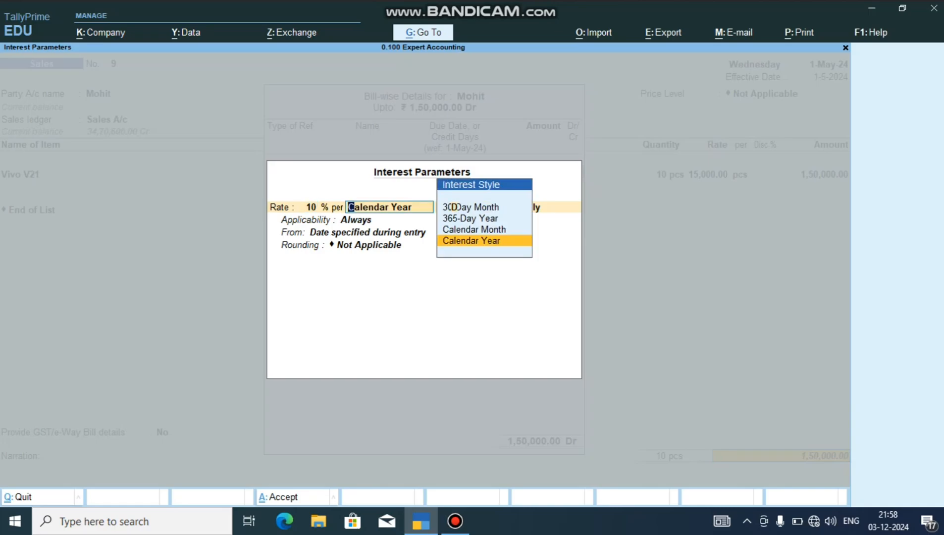
{"action": "key", "text": "Return"}
{"action": "key", "text": "Return"}
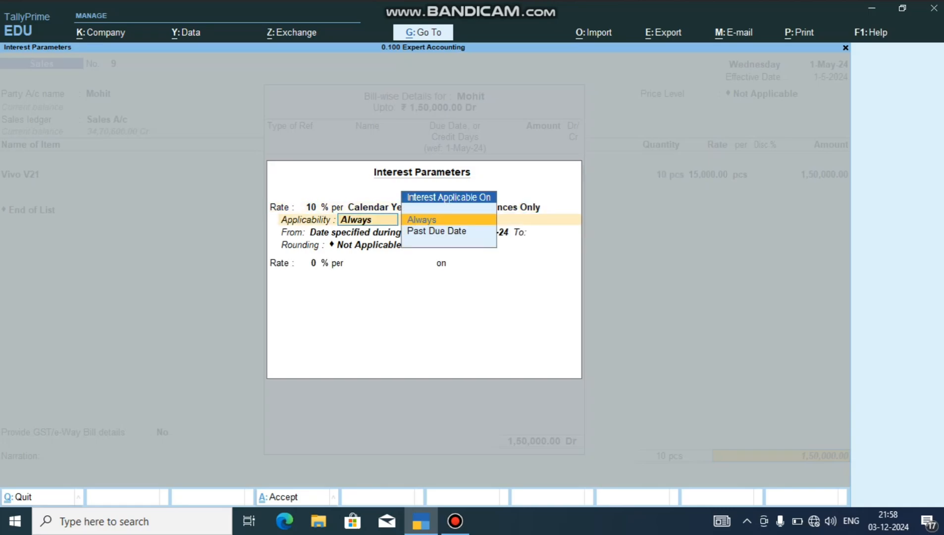
{"action": "key", "text": "Return"}
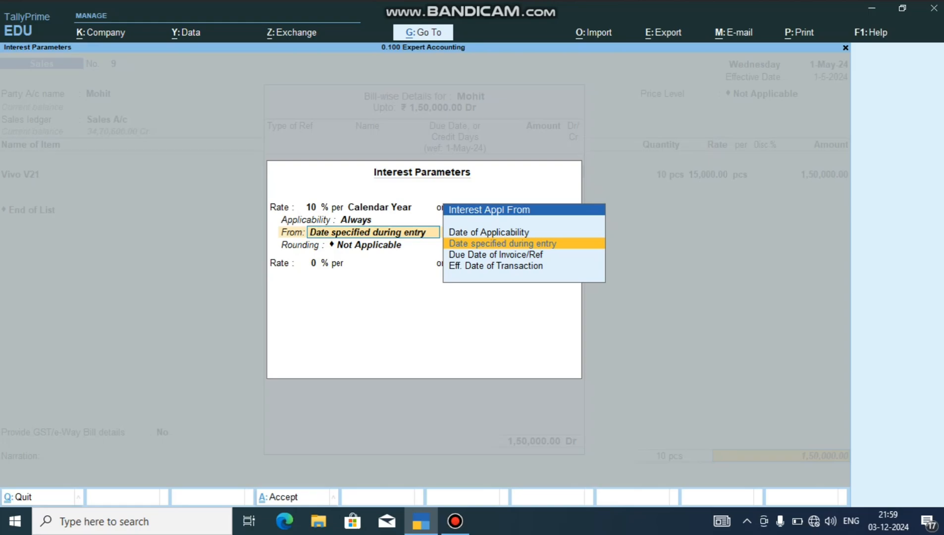
{"action": "key", "text": "BackSpace"}
{"action": "key", "text": "BackSpace"}
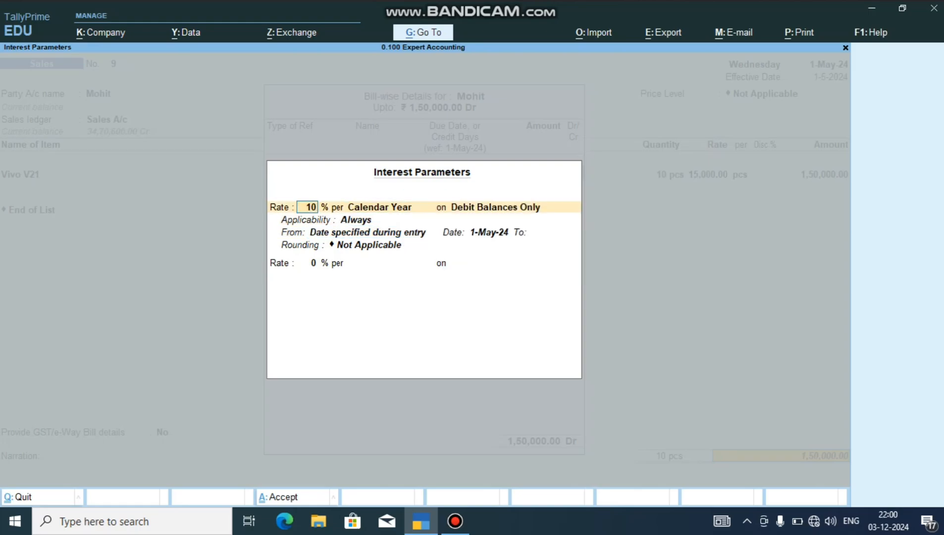
Set the bill's first interest rate to 2% per Calendar Year on Debit Balances Only, always applicable from the date specified during entry
{"action": "type", "text": "2"}
{"action": "key", "text": "Return"}
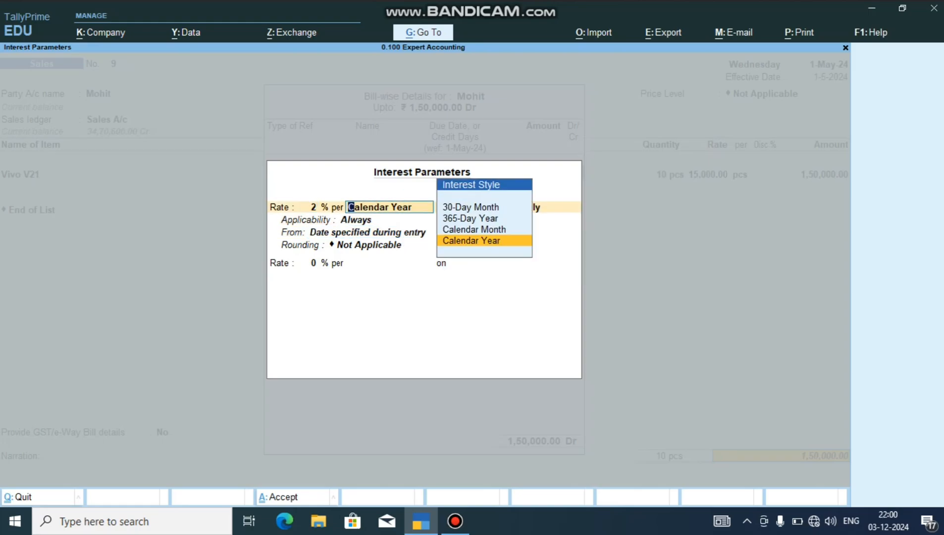
{"action": "key", "text": "Return"}
{"action": "key", "text": "Return"}
{"action": "key", "text": "Return"}
{"action": "key", "text": "Return"}
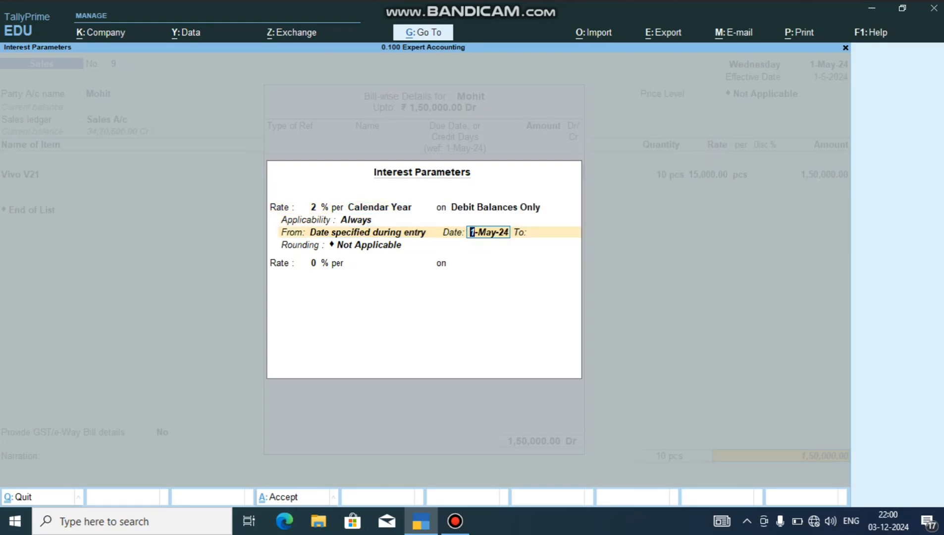
Make the 2% rate run from 1-May-24 to 1-Jun-24 with rounding Not Applicable
{"action": "key", "text": "Return"}
{"action": "type", "text": "1 june"}
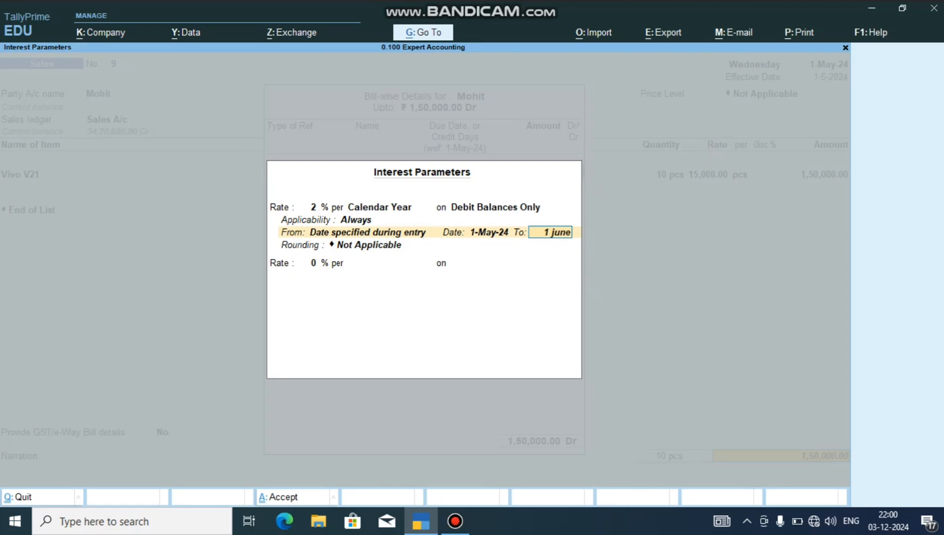
{"action": "key", "text": "Return"}
{"action": "key", "text": "Return"}
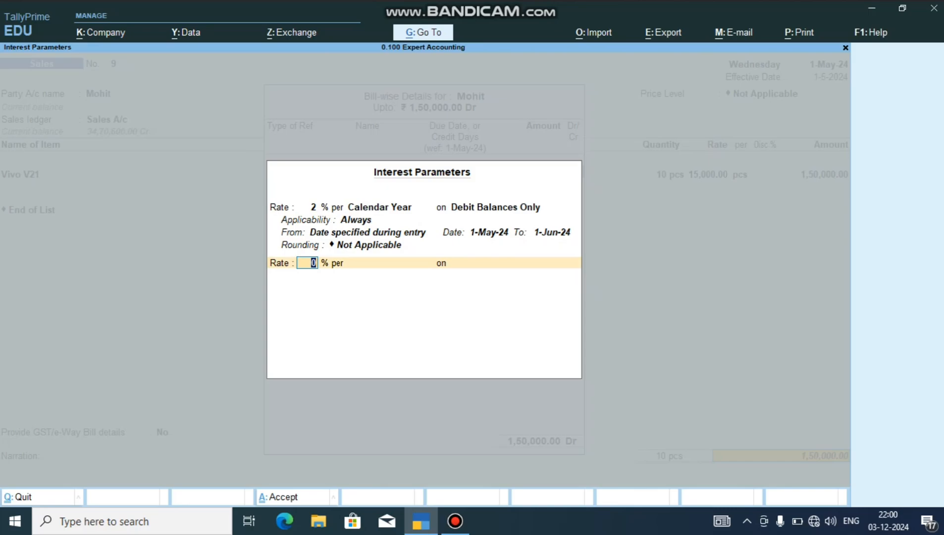
Add a second interest rate of 5% per Calendar Year on Debit Balances Only
{"action": "type", "text": "5"}
{"action": "key", "text": "Return"}
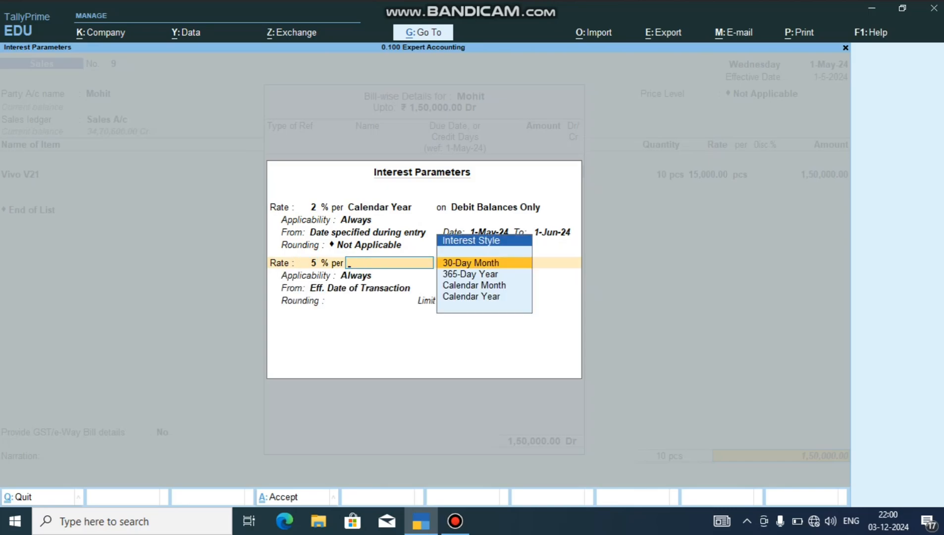
{"action": "key", "text": "Down"}
{"action": "key", "text": "Down"}
{"action": "key", "text": "Down"}
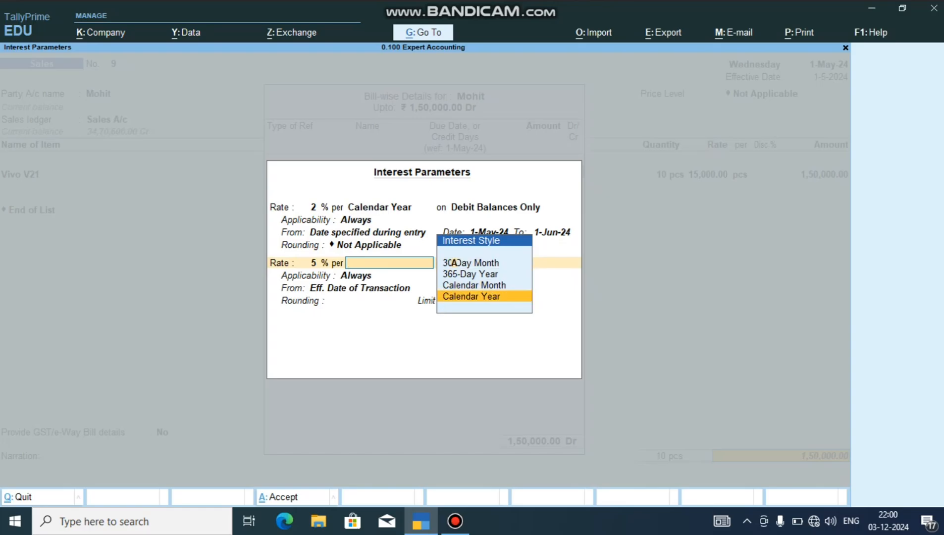
{"action": "key", "text": "Return"}
{"action": "key", "text": "Down"}
{"action": "key", "text": "Down"}
{"action": "key", "text": "Return"}
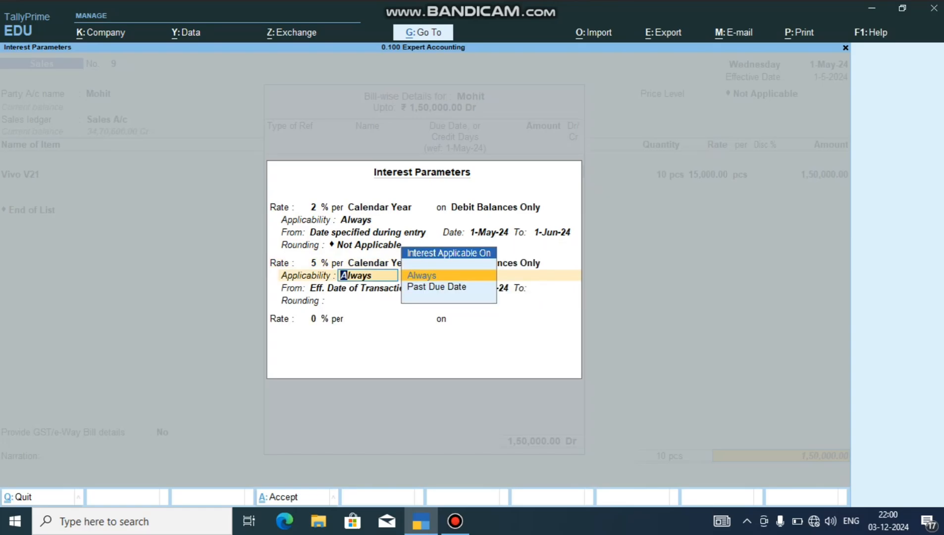
Keep the 5% rate's applicability as Always and make it run from 1-Jun-24 to 1-Jul-24
{"action": "key", "text": "Return"}
{"action": "key", "text": "Return"}
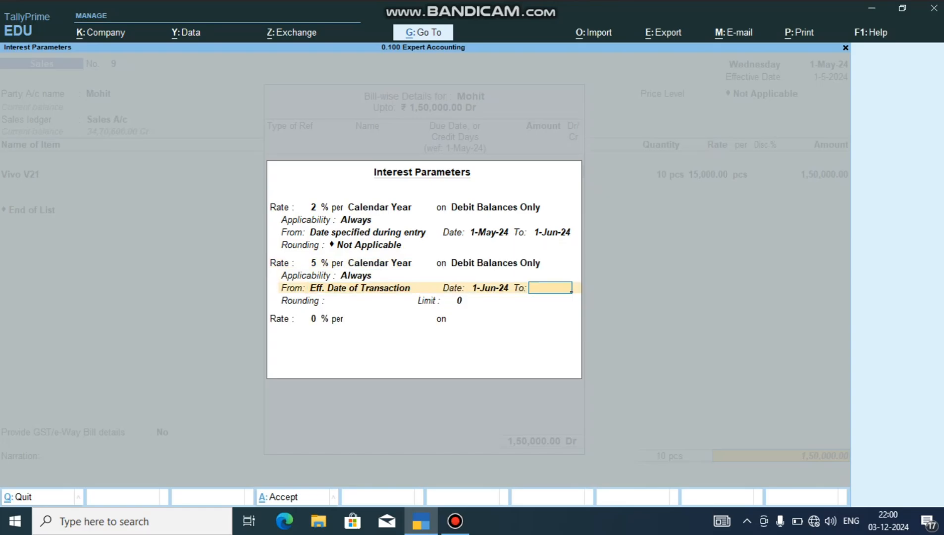
{"action": "type", "text": "1 july"}
{"action": "key", "text": "Return"}
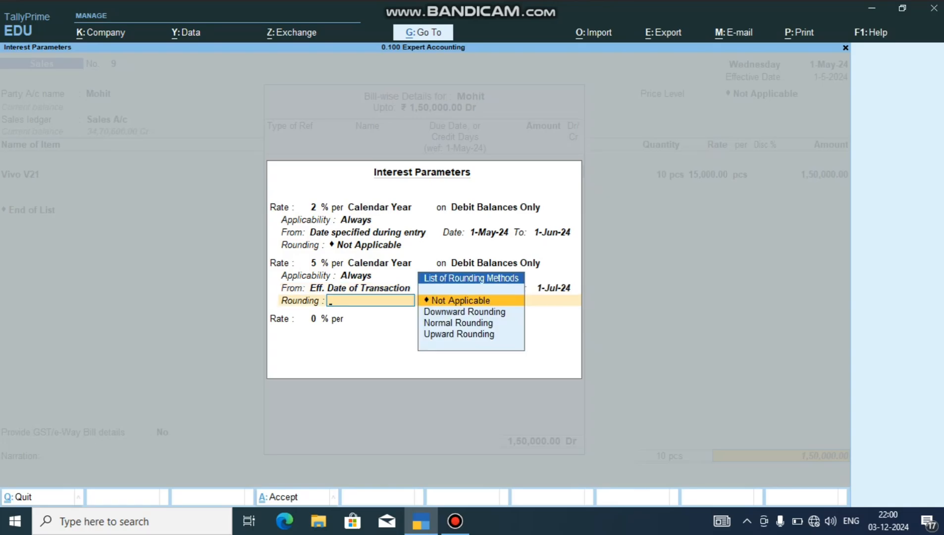
Leave the 5% rate's rounding as Not Applicable and add a third rate of 10% per Calendar Year on Debit Balances Only, applicable Always
{"action": "key", "text": "Return"}
{"action": "type", "text": "1"}
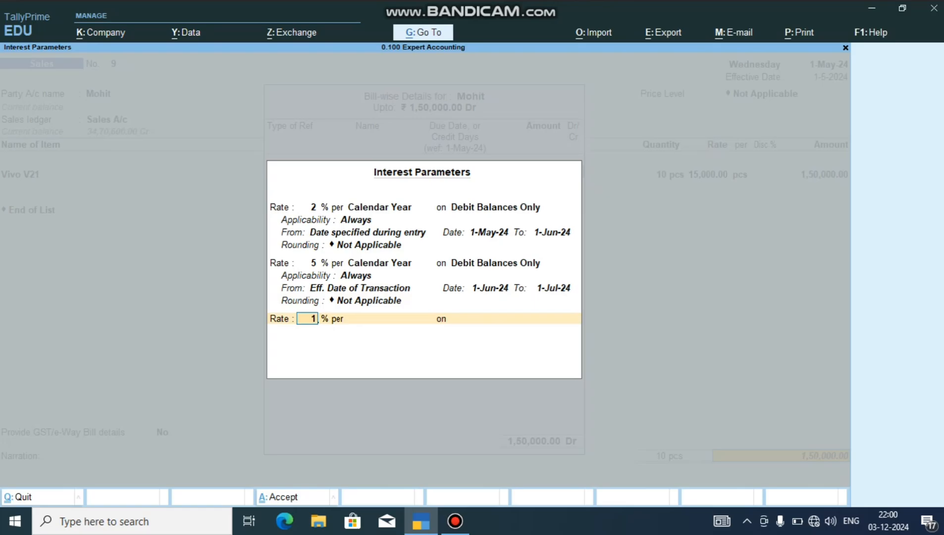
{"action": "type", "text": "0"}
{"action": "key", "text": "Return"}
{"action": "key", "text": "Down"}
{"action": "key", "text": "Down"}
{"action": "key", "text": "Down"}
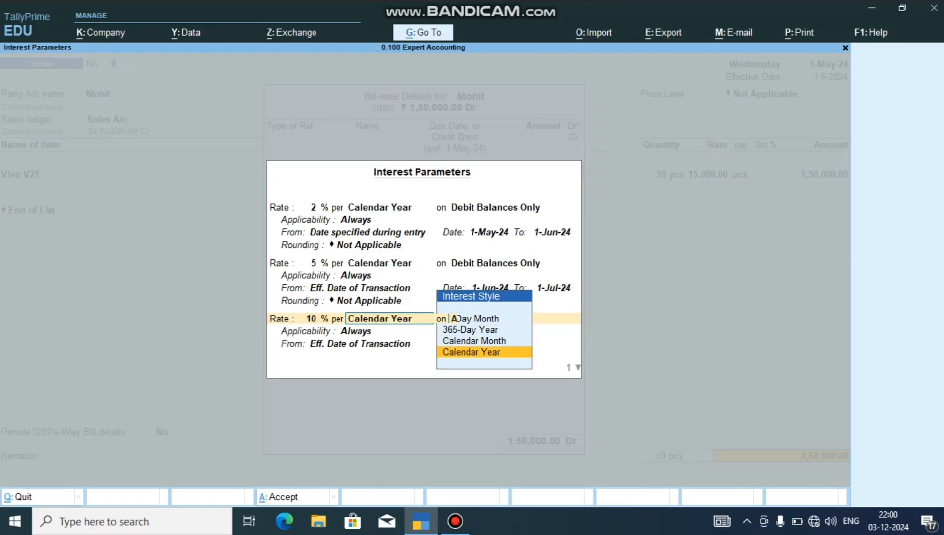
{"action": "key", "text": "Return"}
{"action": "key", "text": "Down"}
{"action": "key", "text": "Down"}
{"action": "key", "text": "Return"}
{"action": "key", "text": "Return"}
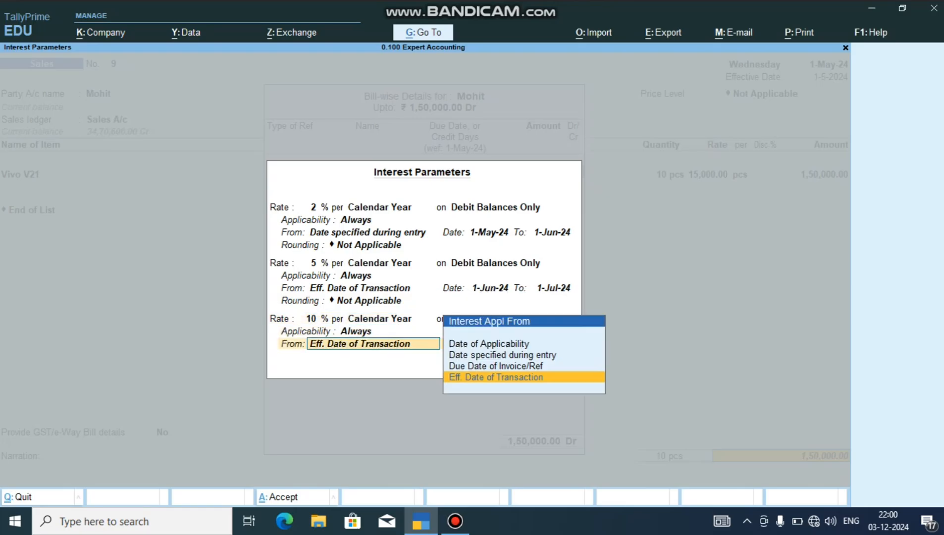
Go back to the 5% rate and make it apply from Date specified during entry, keeping its dates and rounding
{"action": "key", "text": "Up"}
{"action": "key", "text": "Up"}
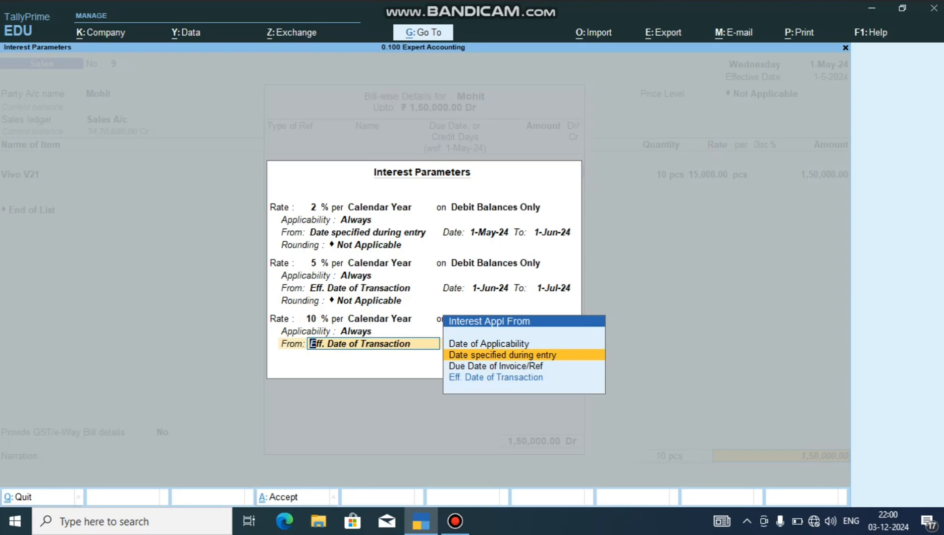
{"action": "key", "text": "BackSpace"}
{"action": "key", "text": "BackSpace"}
{"action": "key", "text": "BackSpace"}
{"action": "key", "text": "BackSpace"}
{"action": "key", "text": "BackSpace"}
{"action": "key", "text": "BackSpace"}
{"action": "key", "text": "BackSpace"}
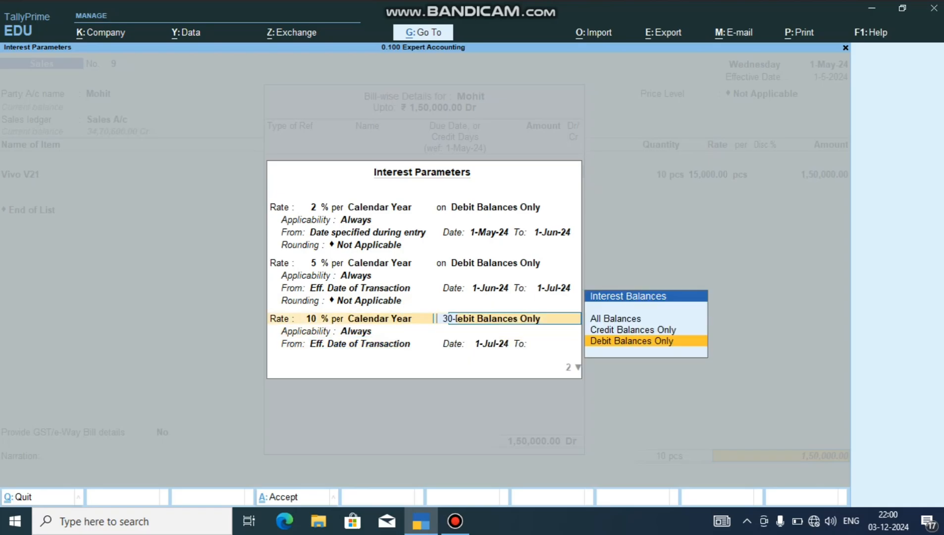
{"action": "key", "text": "Up"}
{"action": "key", "text": "Up"}
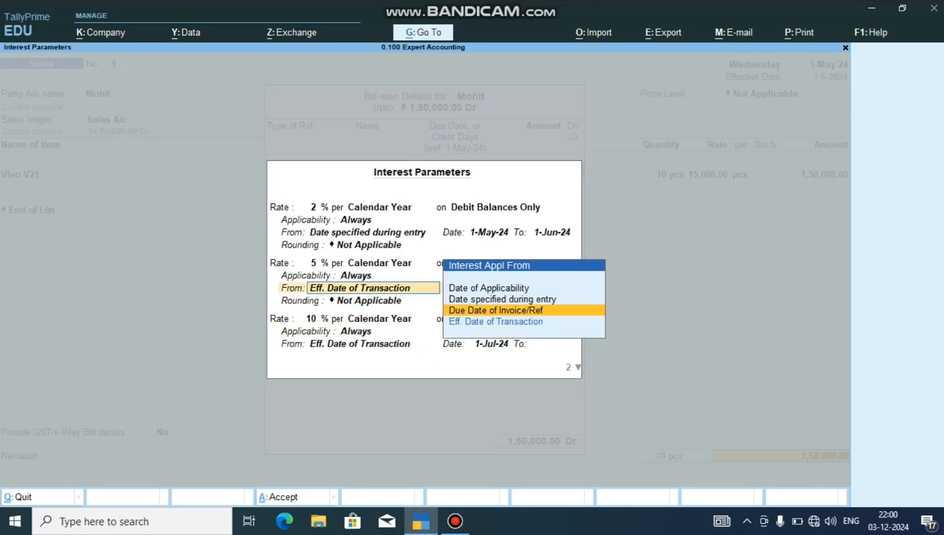
{"action": "key", "text": "Return"}
{"action": "key", "text": "Return"}
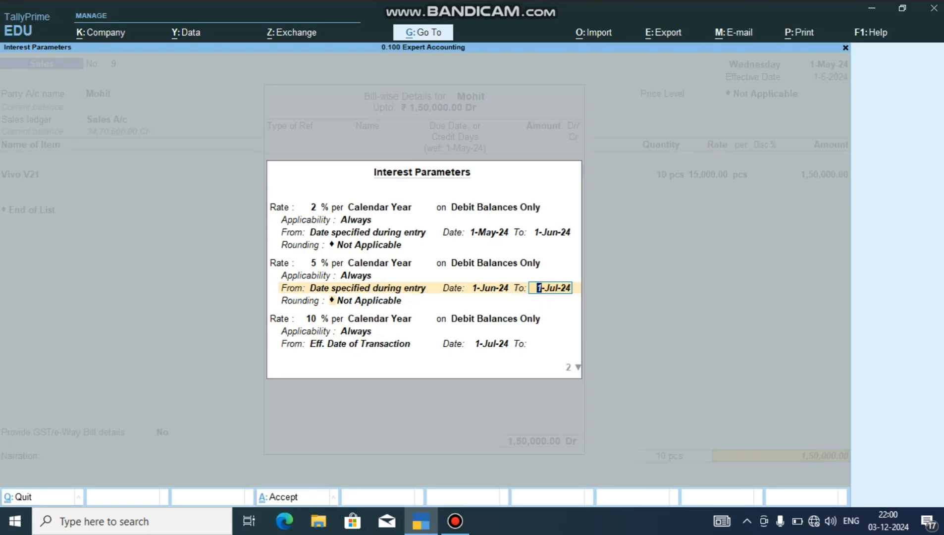
{"action": "key", "text": "Return"}
{"action": "key", "text": "Return"}
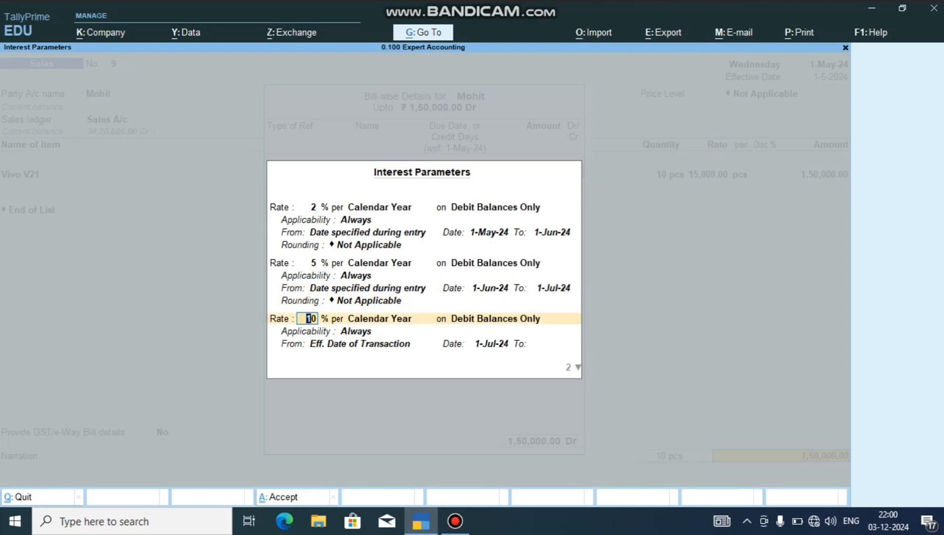
Make the 10% rate apply from Date specified during entry, running from 1-Jul-24 to 1-Aug-24
{"action": "key", "text": "Return"}
{"action": "key", "text": "Return"}
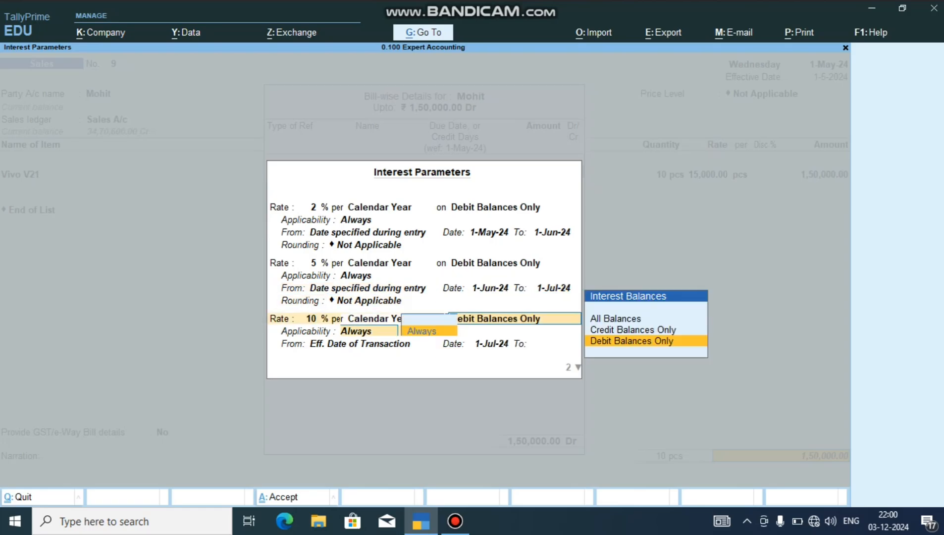
{"action": "key", "text": "Return"}
{"action": "key", "text": "Return"}
{"action": "key", "text": "Up"}
{"action": "key", "text": "Up"}
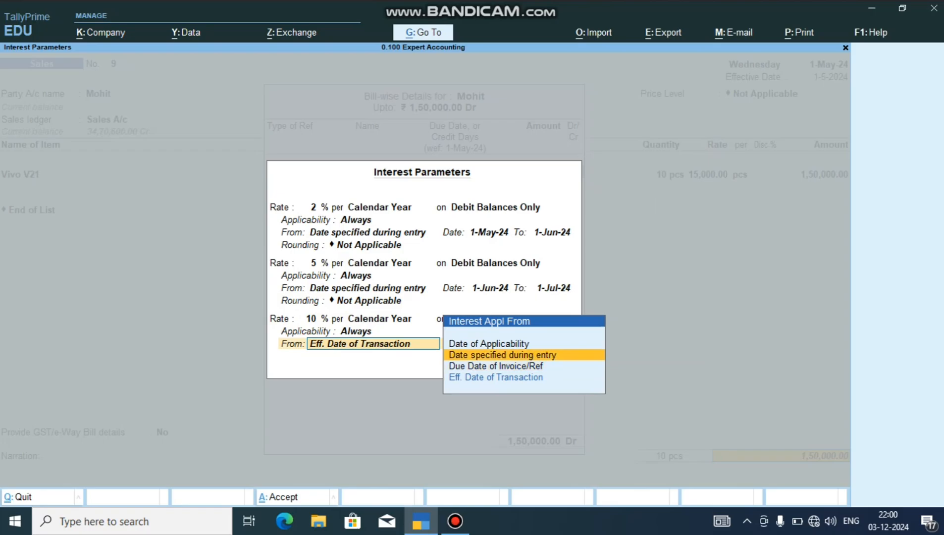
{"action": "key", "text": "Return"}
{"action": "key", "text": "Return"}
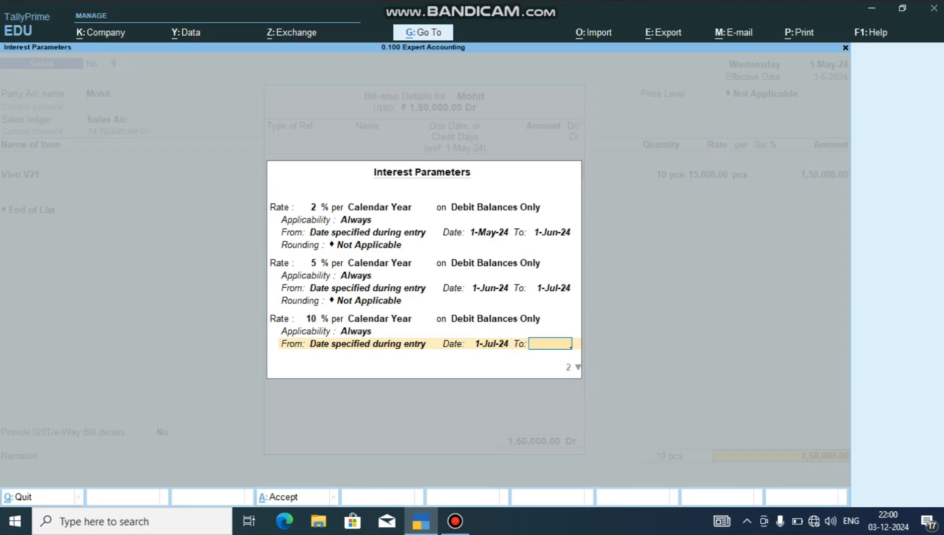
{"action": "type", "text": "aug"}
{"action": "key", "text": "Return"}
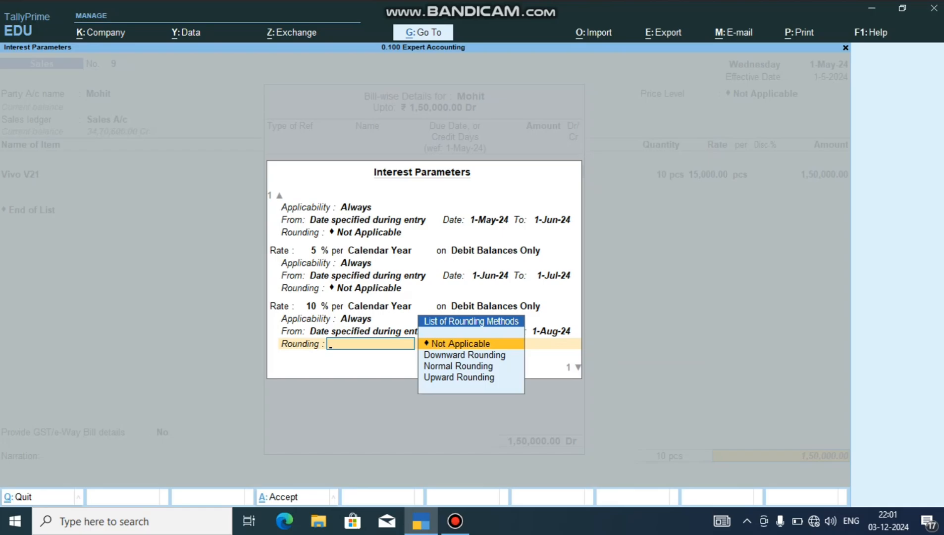
Review the rates, applicability and date ranges of all three interest entries from the first to the last
{"action": "key", "text": "BackSpace"}
{"action": "key", "text": "BackSpace"}
{"action": "key", "text": "BackSpace"}
{"action": "key", "text": "BackSpace"}
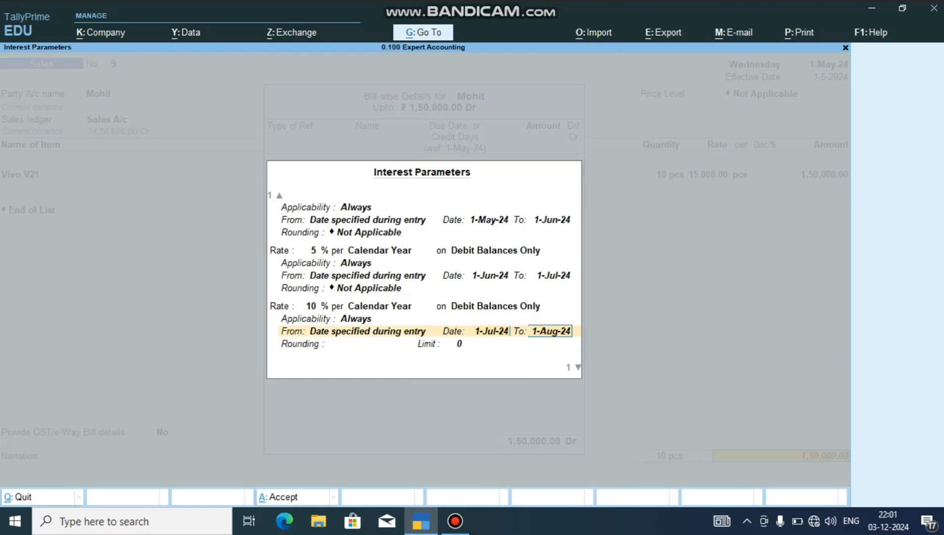
{"action": "key", "text": "BackSpace"}
{"action": "key", "text": "BackSpace"}
{"action": "key", "text": "BackSpace"}
{"action": "key", "text": "BackSpace"}
{"action": "key", "text": "BackSpace"}
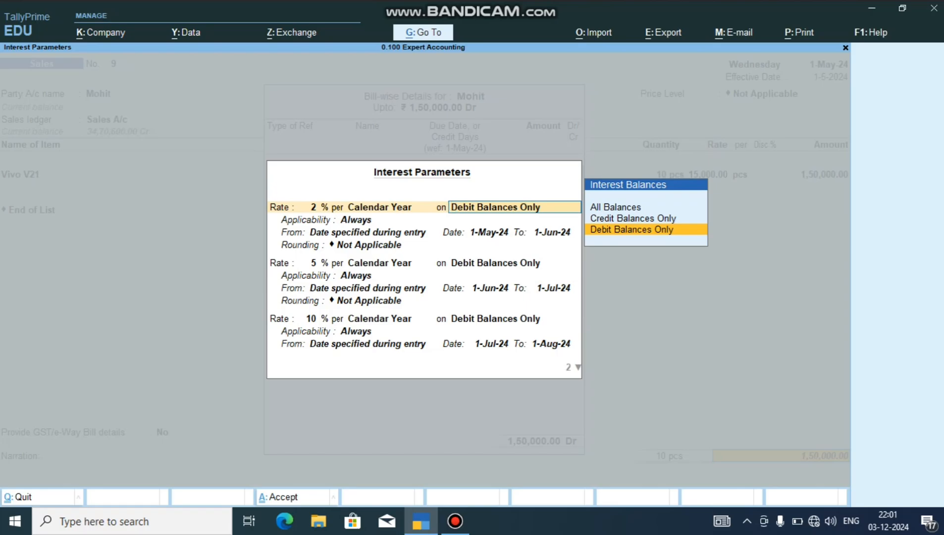
{"action": "key", "text": "Return"}
{"action": "key", "text": "Return"}
{"action": "key", "text": "Return"}
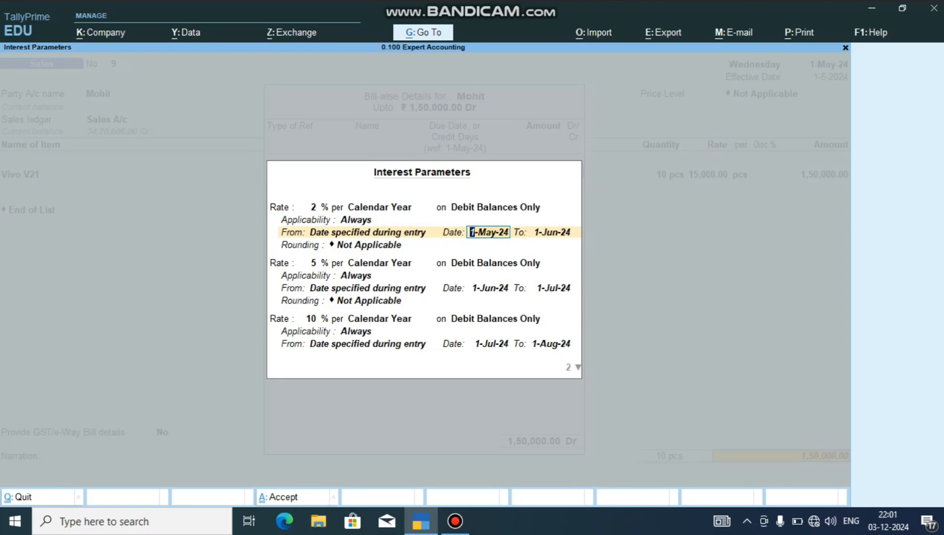
{"action": "key", "text": "Return"}
{"action": "key", "text": "Return"}
{"action": "key", "text": "Return"}
{"action": "key", "text": "Return"}
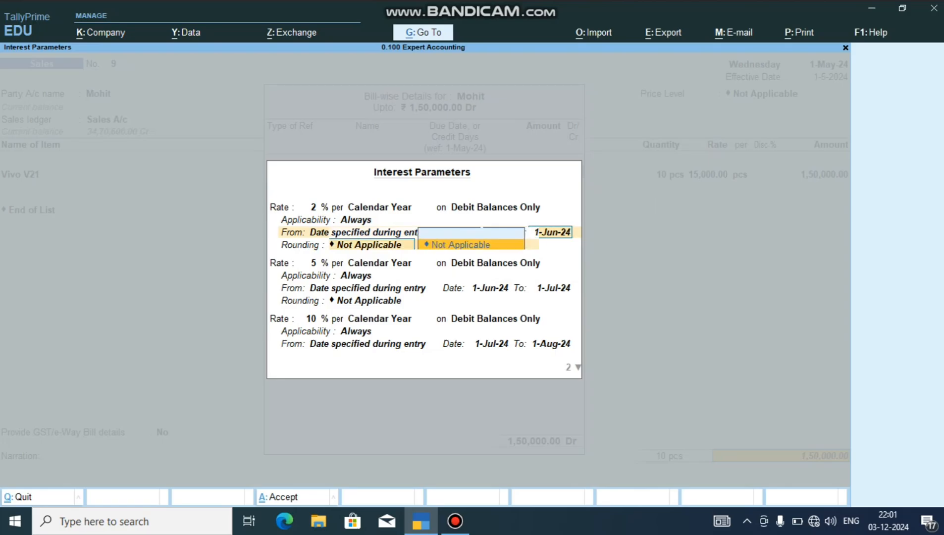
{"action": "key", "text": "Return"}
{"action": "key", "text": "Return"}
{"action": "key", "text": "Return"}
{"action": "key", "text": "Return"}
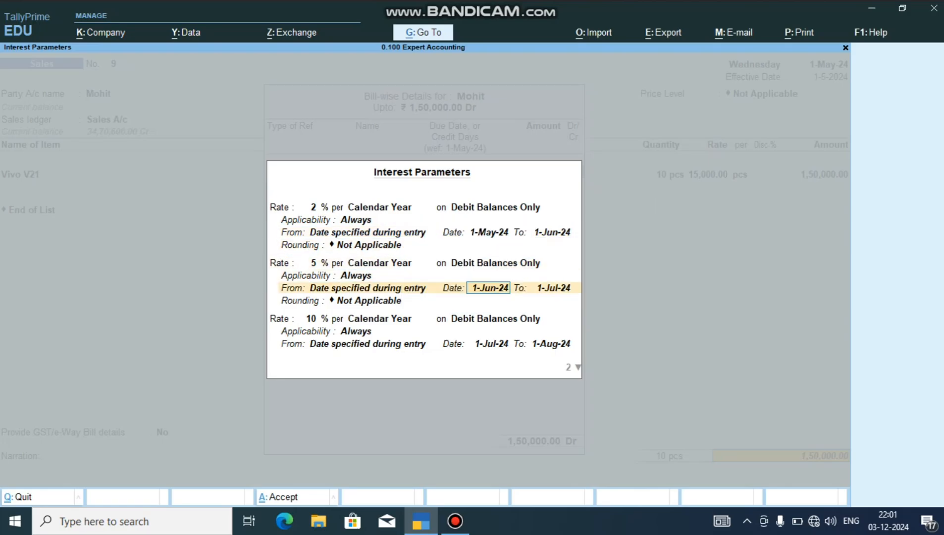
{"action": "key", "text": "Return"}
{"action": "key", "text": "Return"}
{"action": "key", "text": "Return"}
{"action": "key", "text": "Return"}
{"action": "key", "text": "Return"}
{"action": "key", "text": "Return"}
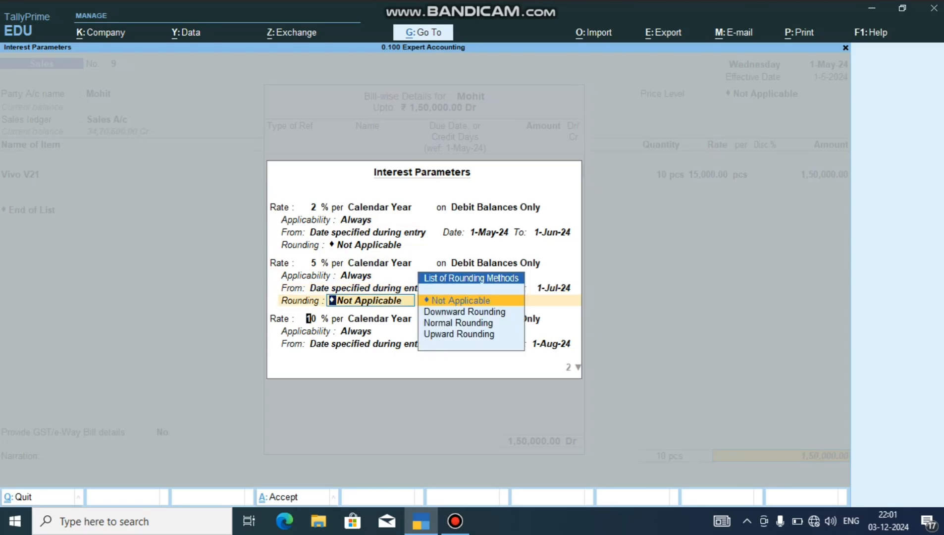
{"action": "key", "text": "Return"}
{"action": "key", "text": "Return"}
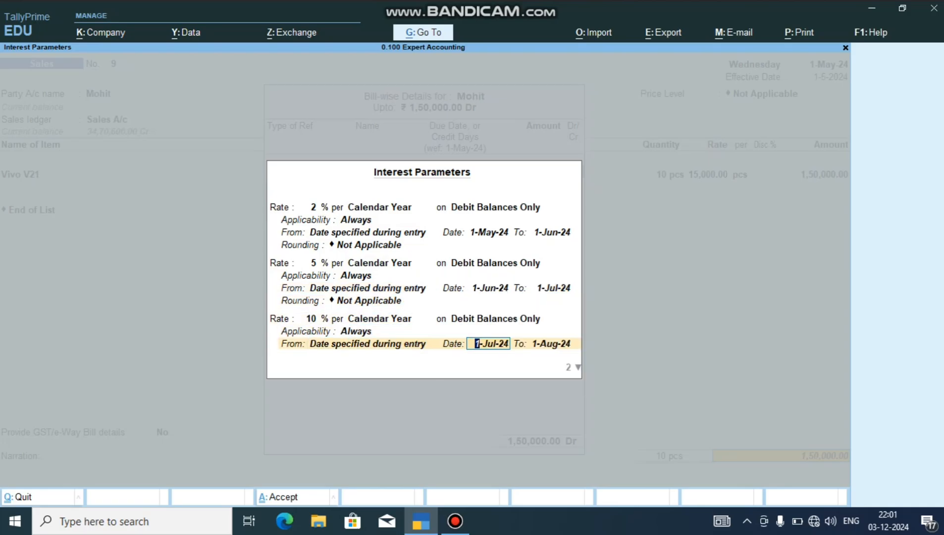
Set the 10% rate's rounding to Not Applicable, finish the interest parameters and accept the sales voucher
{"action": "key", "text": "Return"}
{"action": "key", "text": "Return"}
{"action": "key", "text": "Return"}
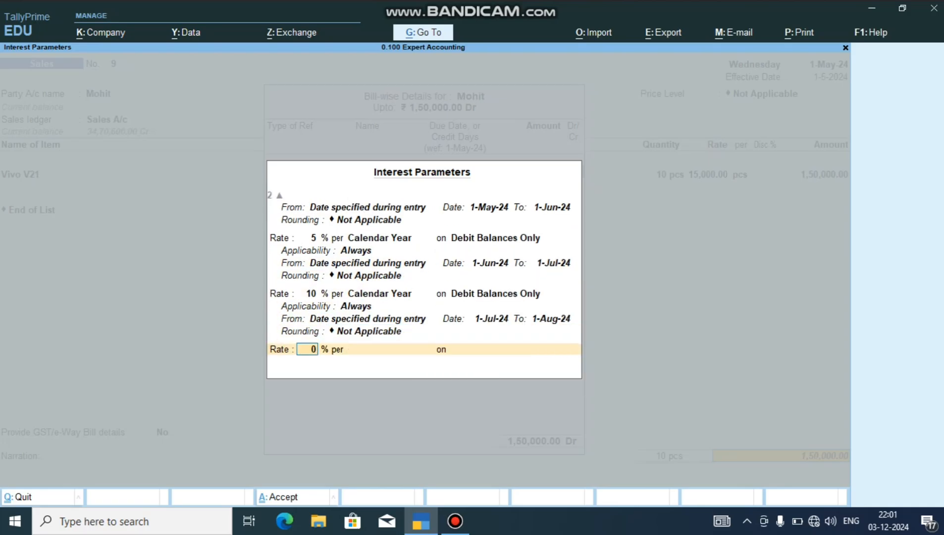
{"action": "key", "text": "Return"}
{"action": "key", "text": "Return"}
{"action": "key", "text": "Return"}
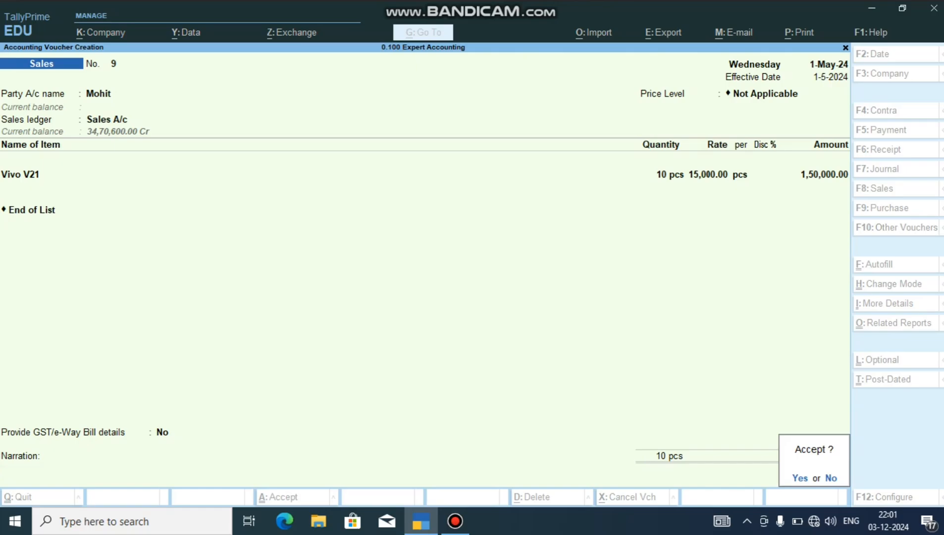
{"action": "key", "text": "Return"}
{"action": "key", "text": "n"}
{"action": "key", "text": "Return"}
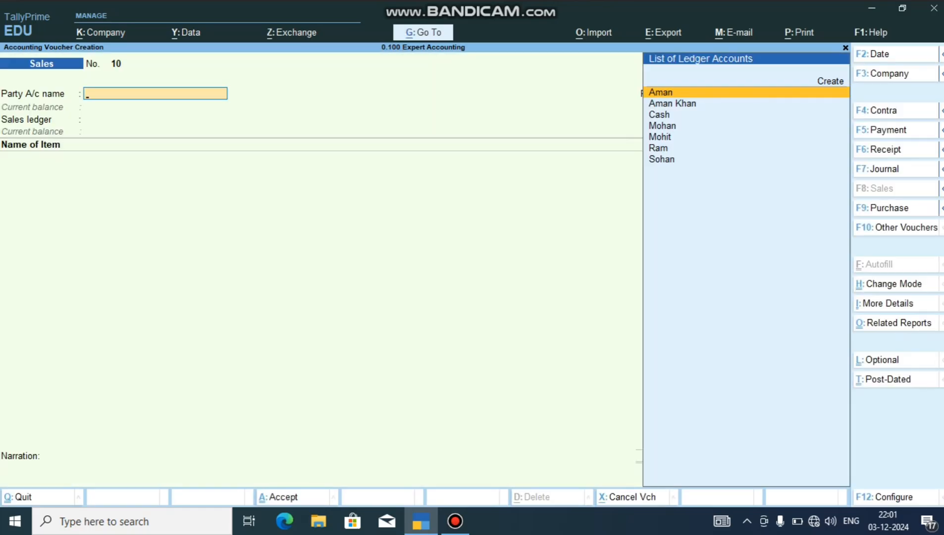
Leave voucher entry without starting another sale and return to the Gateway of Tally
{"action": "key", "text": "Escape"}
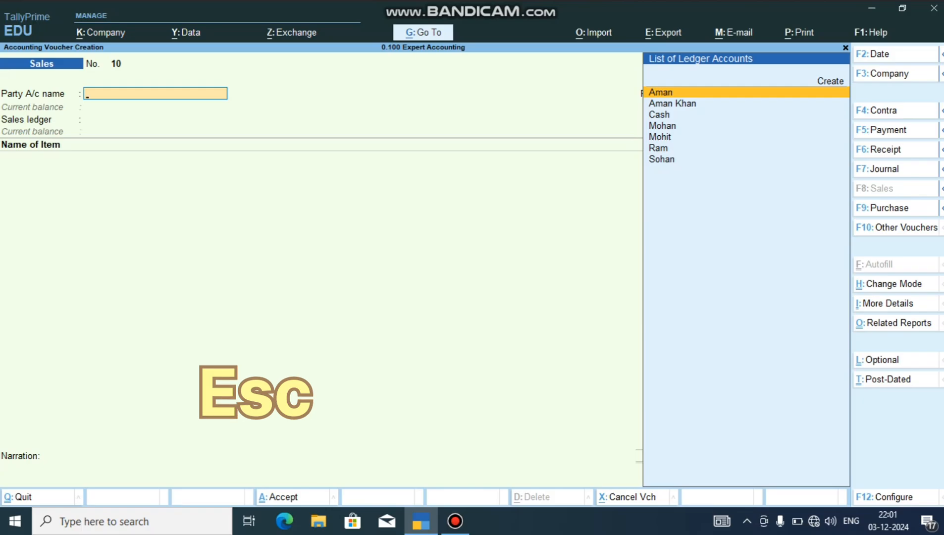
{"action": "key", "text": "Escape"}
{"action": "key", "text": "Return"}
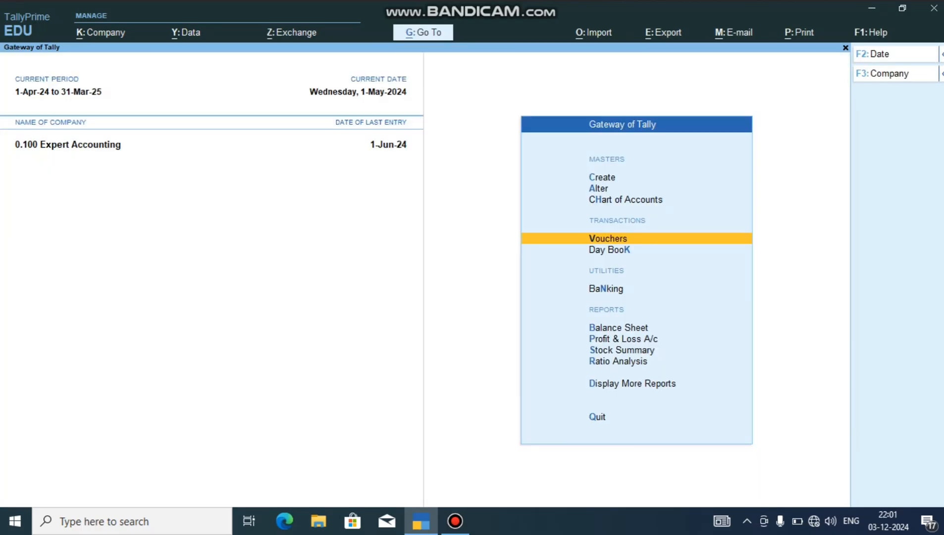
Open Interest Calculations within the Statements of Accounts reports
{"action": "key", "text": "Down"}
{"action": "key", "text": "Down"}
{"action": "key", "text": "Down"}
{"action": "key", "text": "Down"}
{"action": "key", "text": "Down"}
{"action": "key", "text": "Down"}
{"action": "key", "text": "Down"}
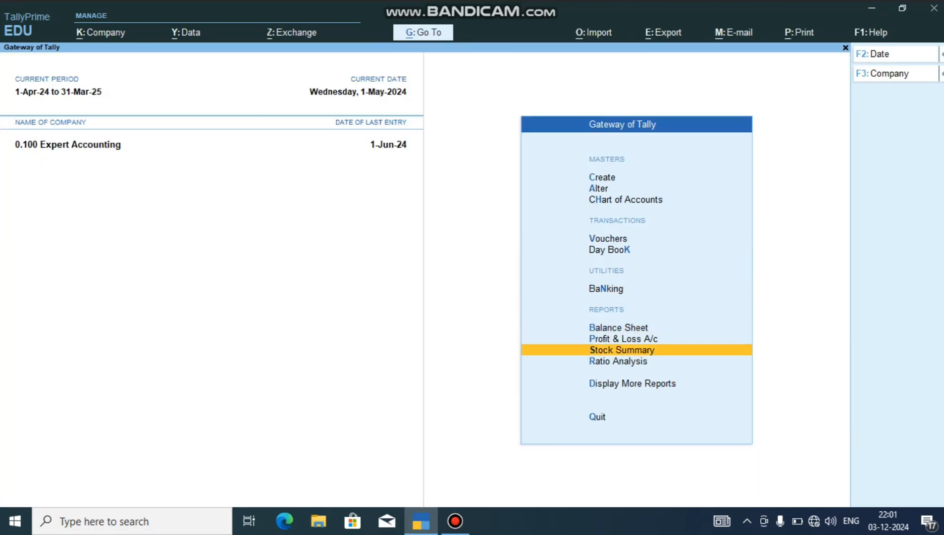
{"action": "key", "text": "Return"}
{"action": "key", "text": "Down"}
{"action": "key", "text": "Down"}
{"action": "key", "text": "Down"}
{"action": "key", "text": "Down"}
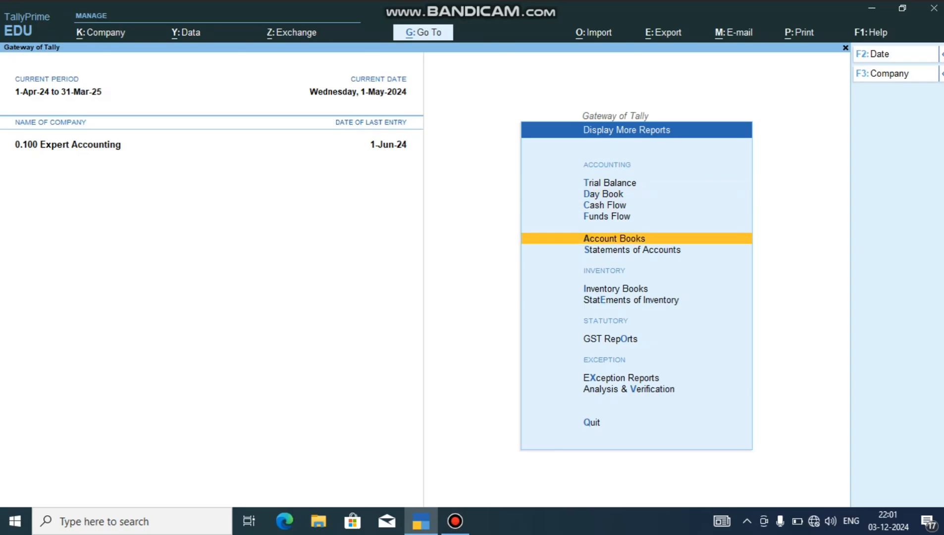
{"action": "key", "text": "Down"}
{"action": "key", "text": "Return"}
{"action": "key", "text": "Down"}
{"action": "key", "text": "Return"}
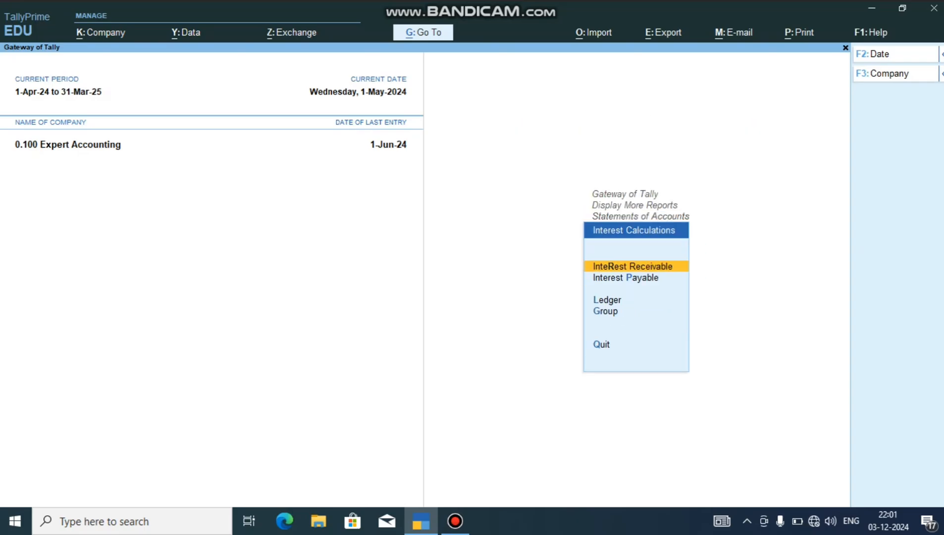
Display the ledger-wise interest calculation for the customer billed in the sales voucher
{"action": "key", "text": "Down"}
{"action": "key", "text": "Down"}
{"action": "key", "text": "Return"}
{"action": "key", "text": "Down"}
{"action": "key", "text": "Down"}
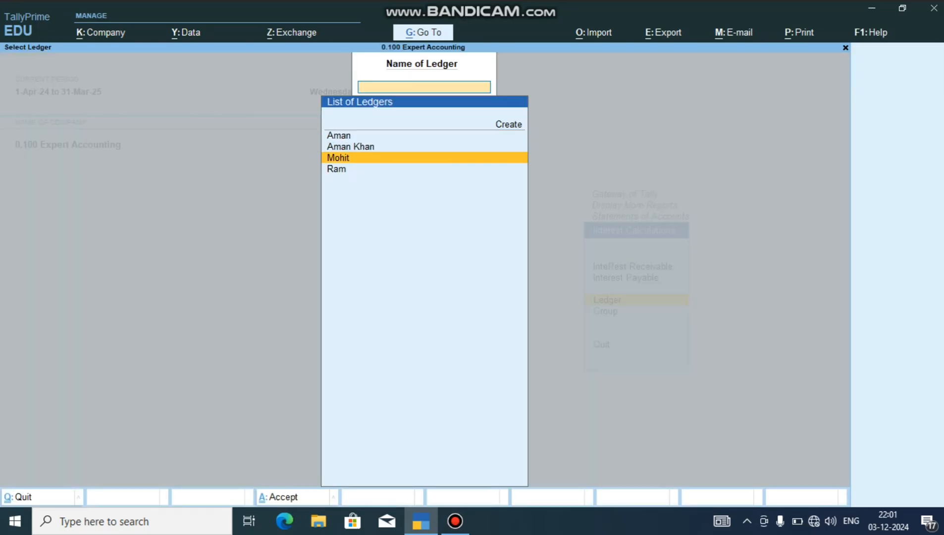
{"action": "key", "text": "Return"}
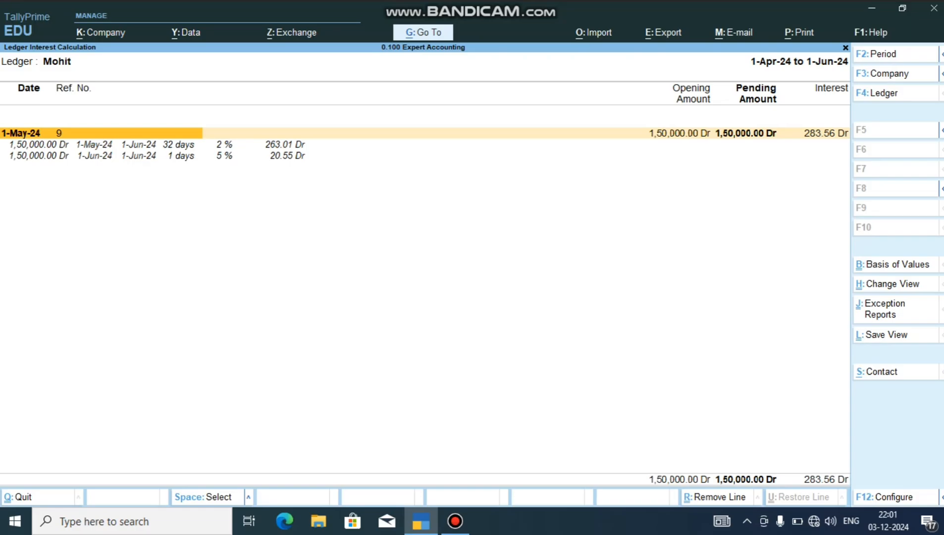
Set the interest report's period from 1-May-24 to 1-Aug-24
{"action": "key", "text": "F2"}
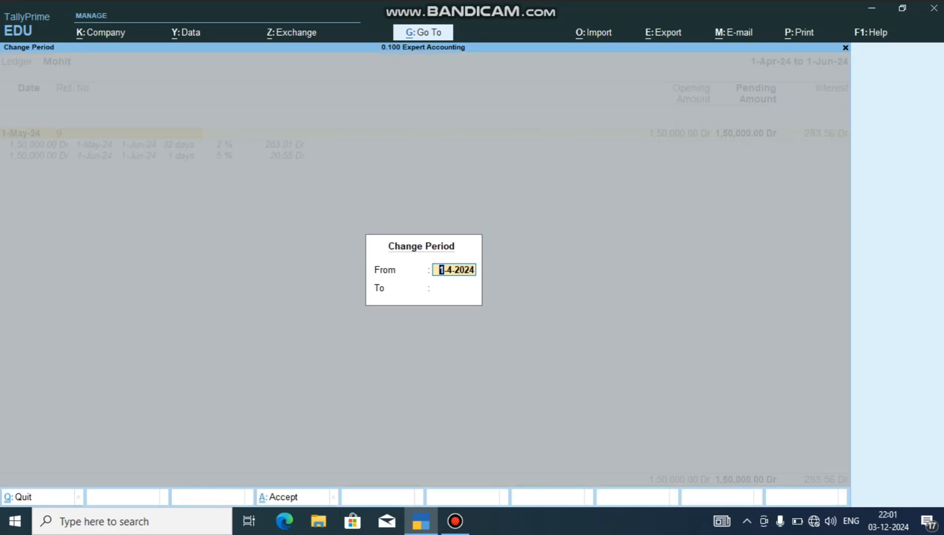
{"action": "type", "text": "1 may"}
{"action": "key", "text": "Return"}
{"action": "type", "text": "1 aug"}
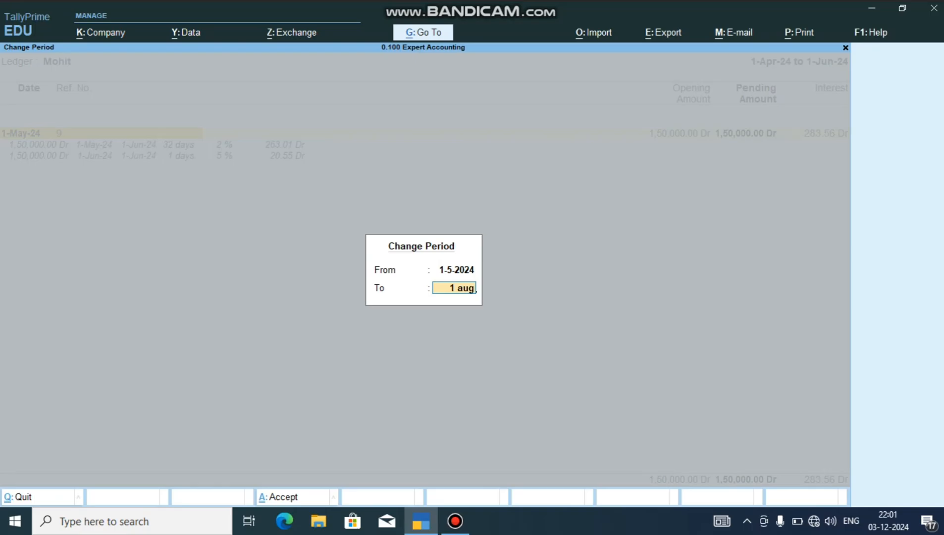
{"action": "key", "text": "Return"}
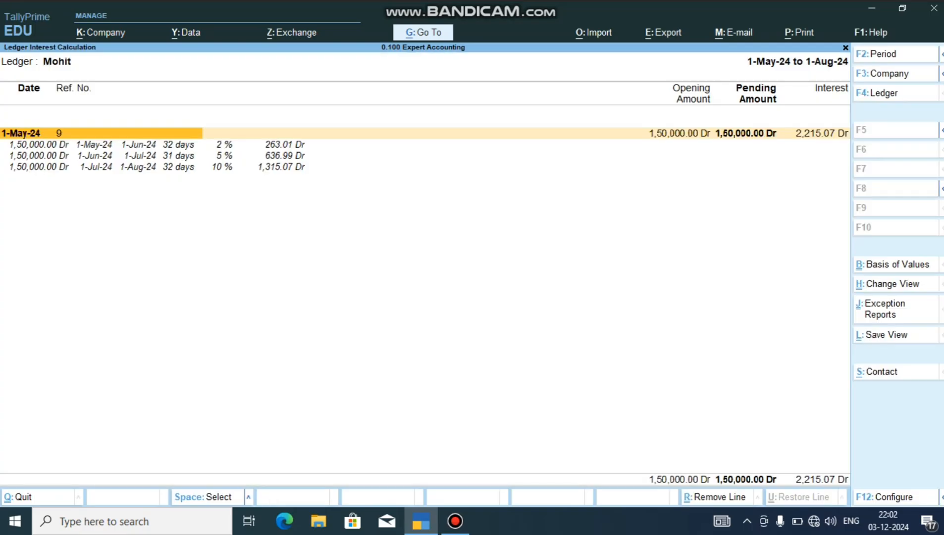
Examine the 2% interest line's principal, dates, number of days, rate and interest amount
{"action": "key", "text": "Down"}
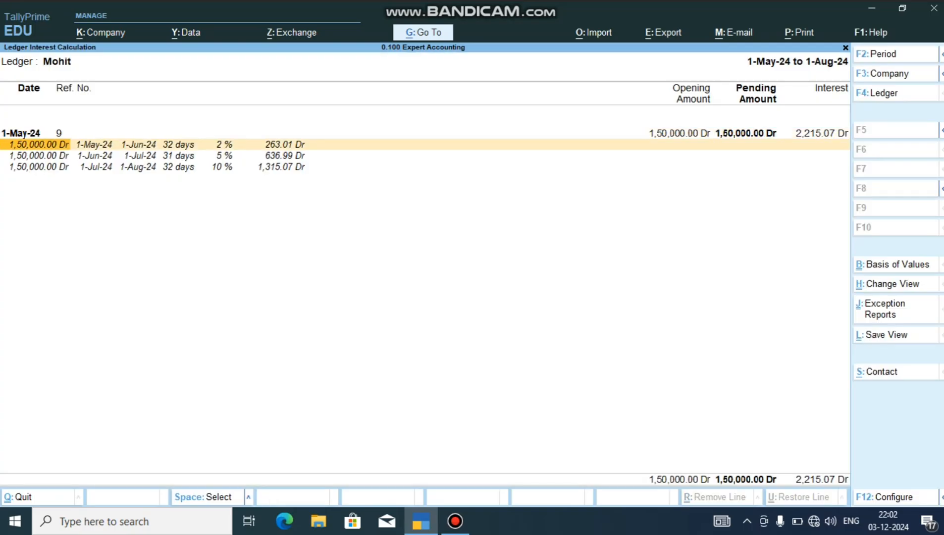
{"action": "key", "text": "Right"}
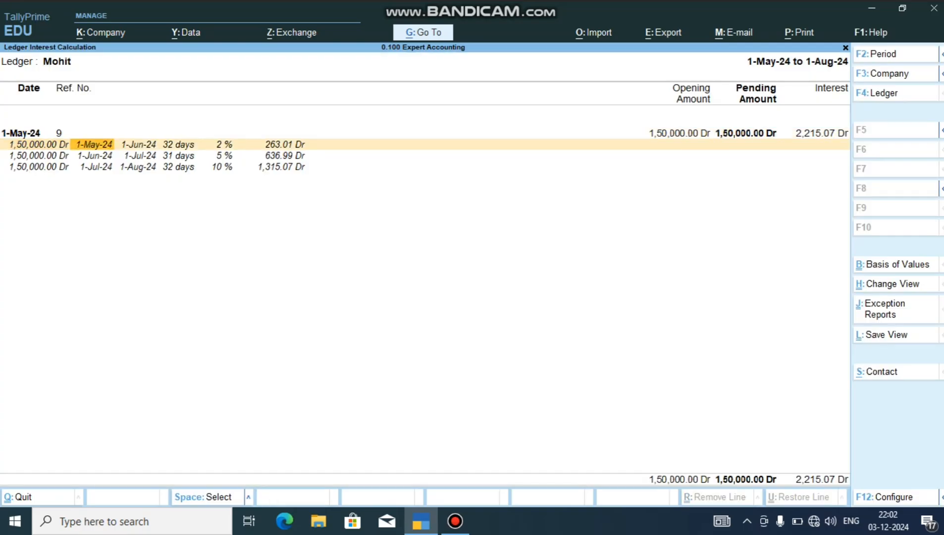
{"action": "key", "text": "Right"}
{"action": "key", "text": "Right"}
{"action": "key", "text": "Right"}
{"action": "key", "text": "Right"}
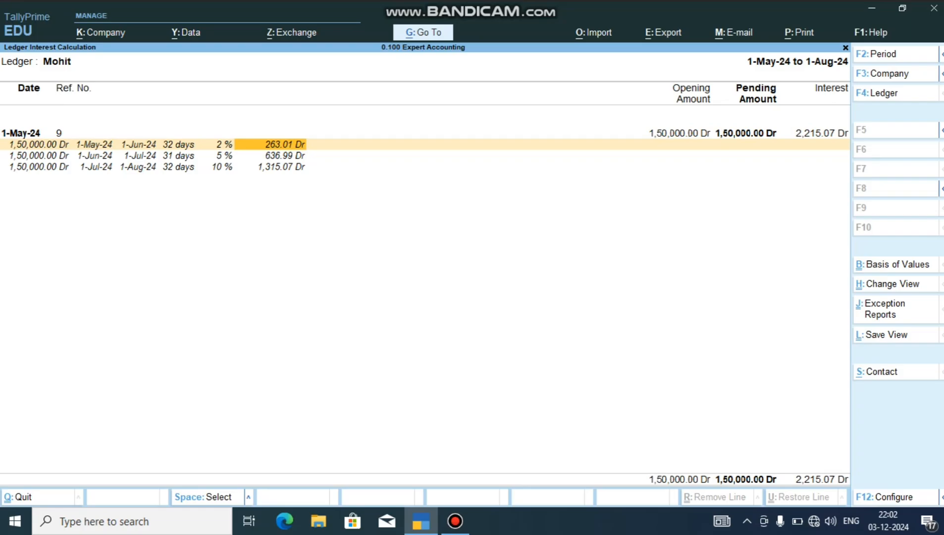
Examine the 5% interest line's principal, dates, number of days, rate and interest amount
{"action": "key", "text": "Return"}
{"action": "key", "text": "Escape"}
{"action": "key", "text": "Down"}
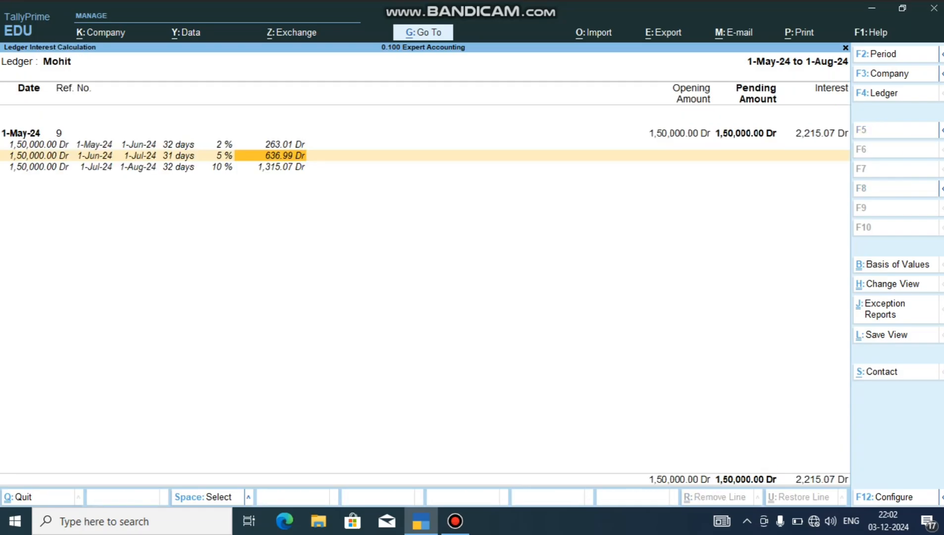
{"action": "key", "text": "Left"}
{"action": "key", "text": "Left"}
{"action": "key", "text": "Left"}
{"action": "key", "text": "Left"}
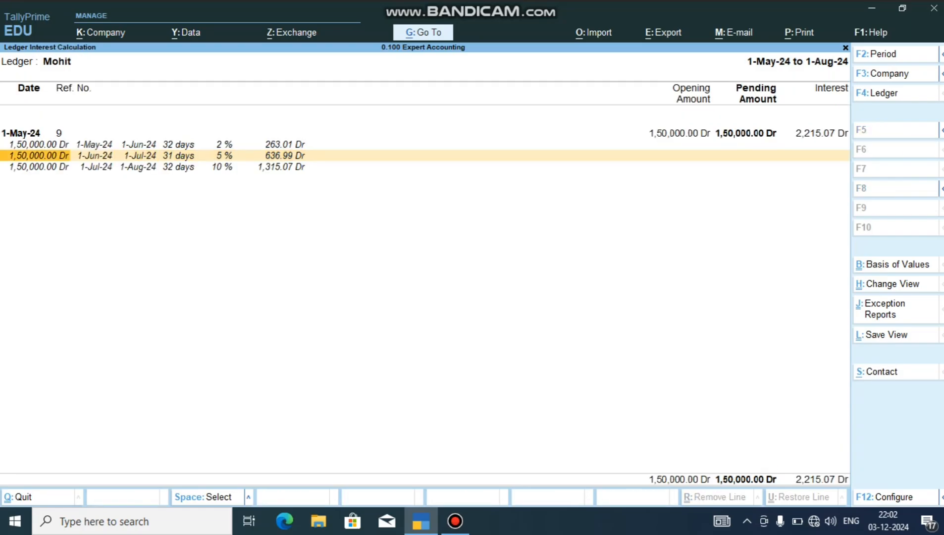
{"action": "key", "text": "Right"}
{"action": "key", "text": "Right"}
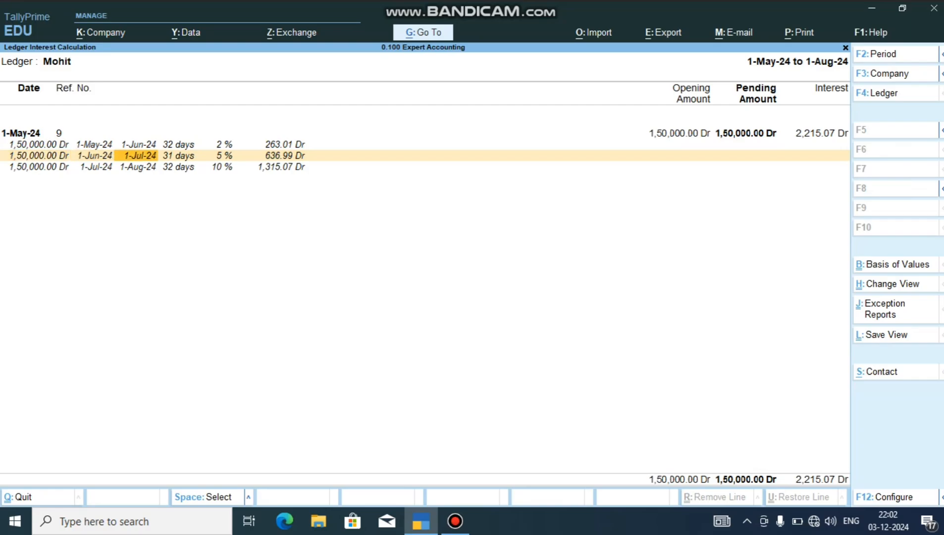
{"action": "key", "text": "Right"}
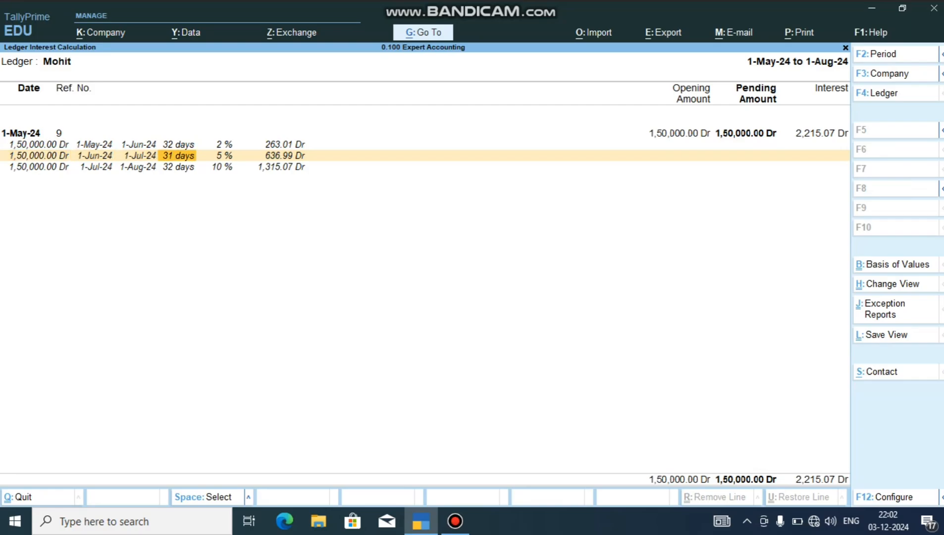
{"action": "key", "text": "Right"}
{"action": "key", "text": "Right"}
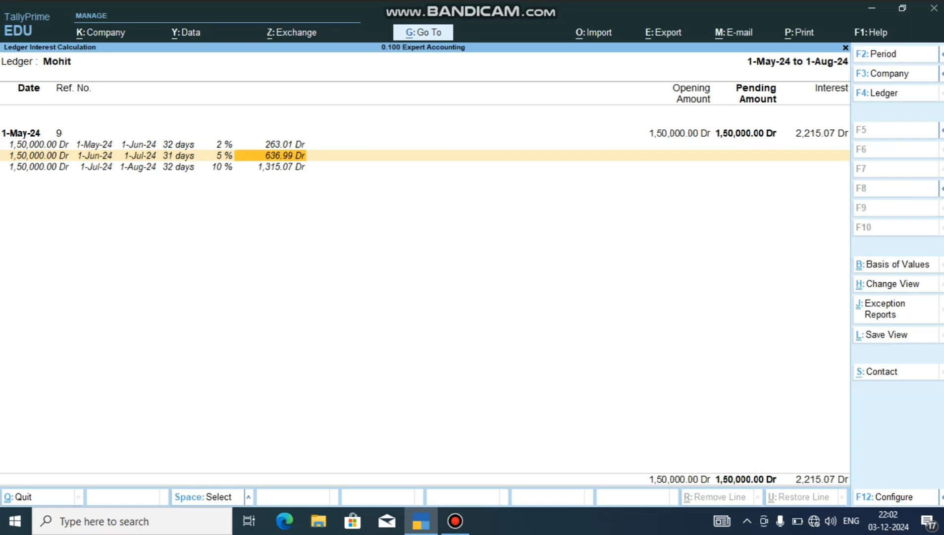
Examine the 10% interest line's principal, dates, number of days, rate and interest amount
{"action": "key", "text": "Down"}
{"action": "key", "text": "Left"}
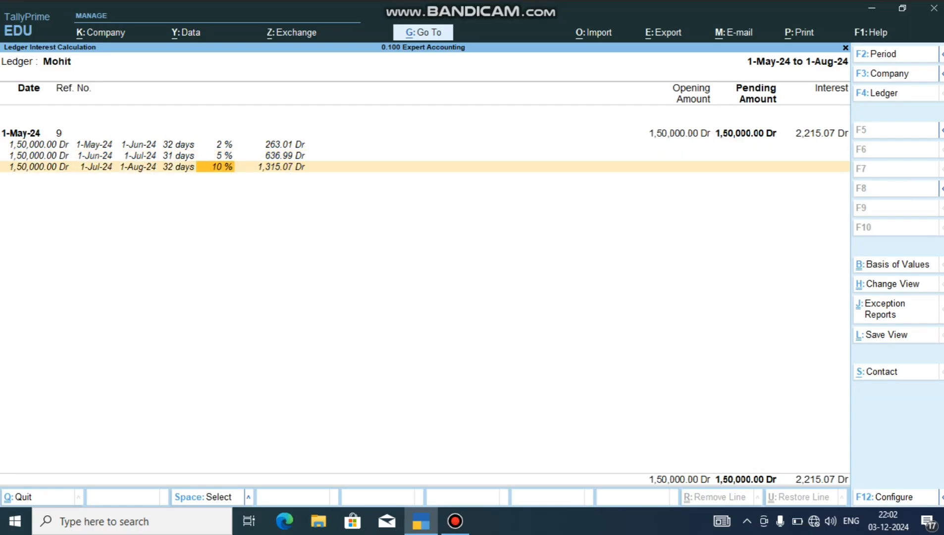
{"action": "key", "text": "Left"}
{"action": "key", "text": "Left"}
{"action": "key", "text": "Left"}
{"action": "key", "text": "Left"}
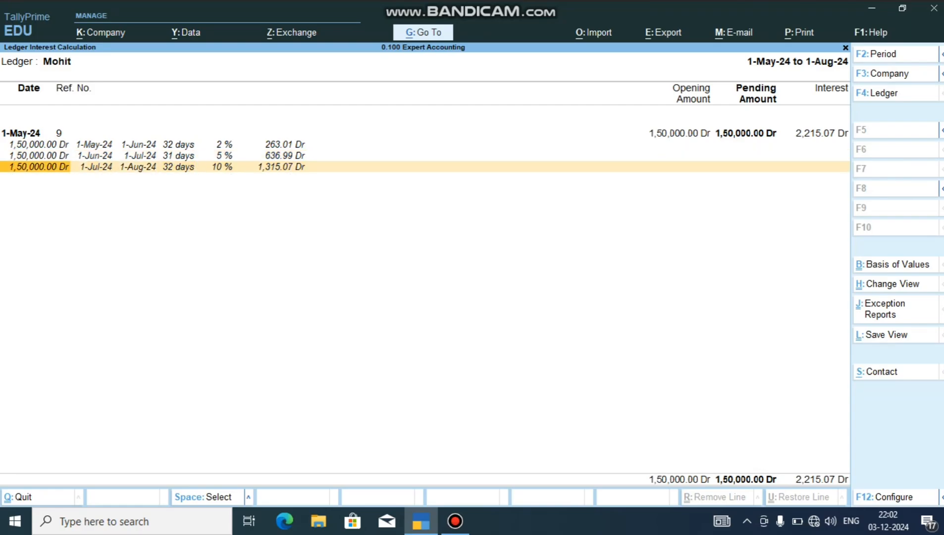
{"action": "left_click", "coordinate": [139, 166]}
{"action": "left_click", "coordinate": [178, 166]}
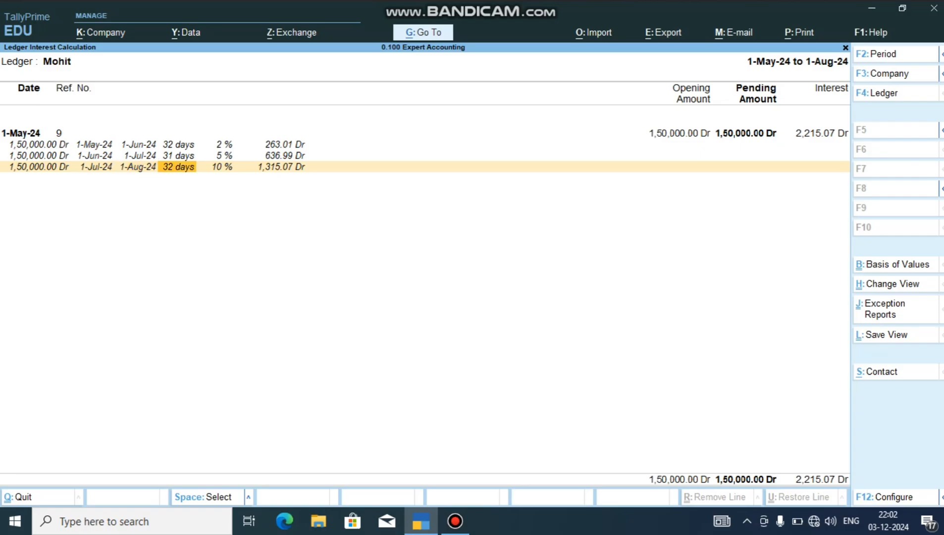
{"action": "left_click", "coordinate": [282, 167]}
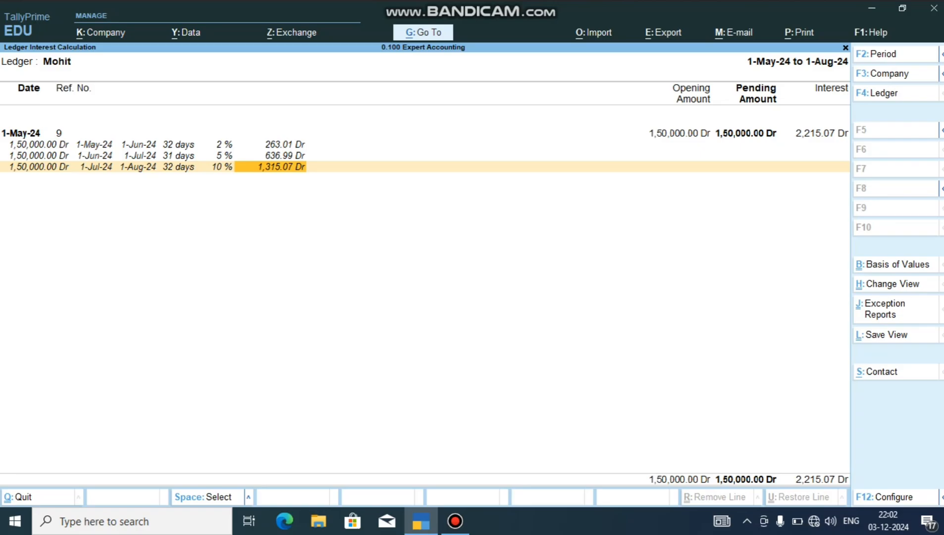
Compare the interest amounts of the 2%, 5% and 10% lines and return to the Gateway of Tally
{"action": "left_click", "coordinate": [285, 144]}
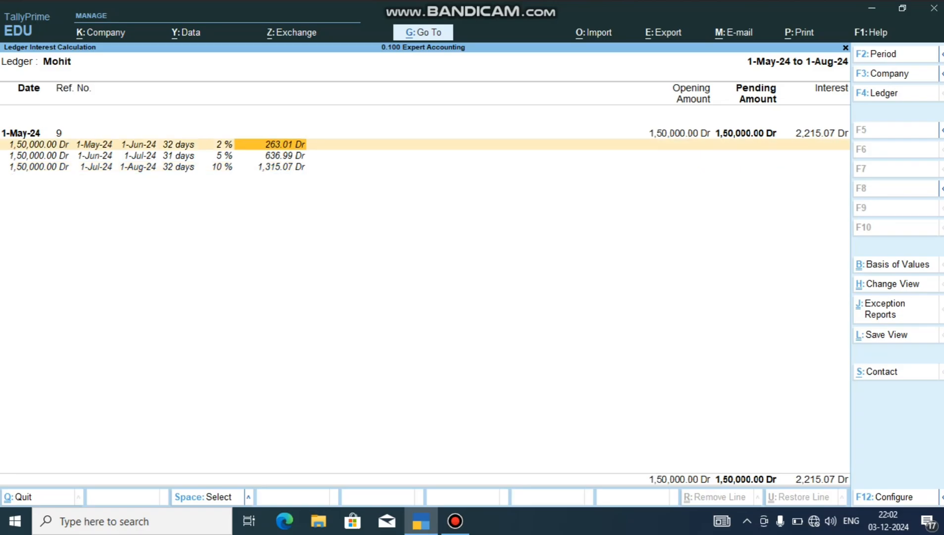
{"action": "left_click", "coordinate": [284, 155]}
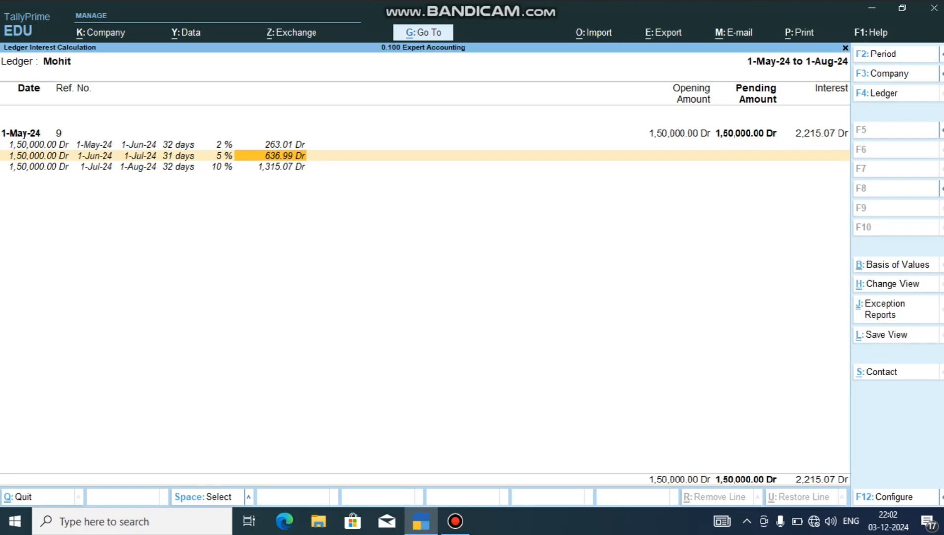
{"action": "left_click", "coordinate": [285, 167]}
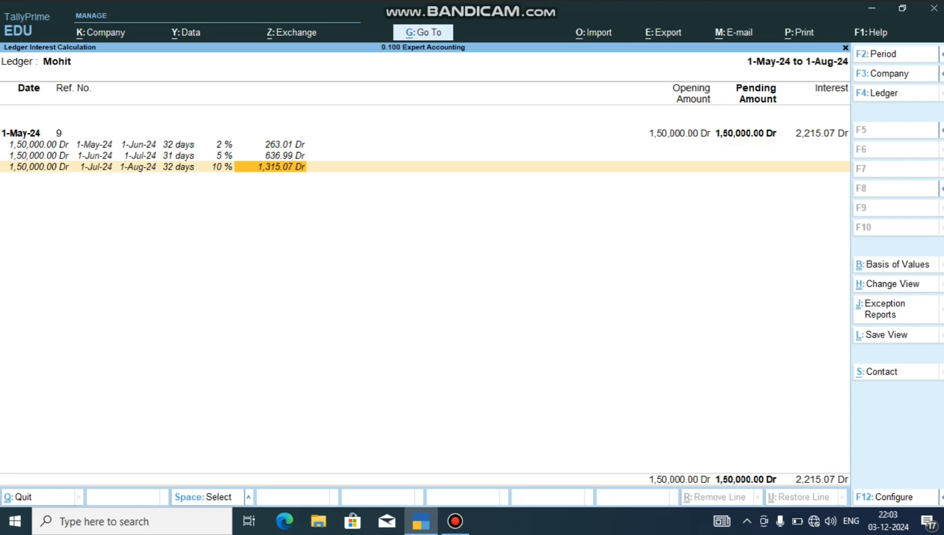
{"action": "key", "text": "Escape"}
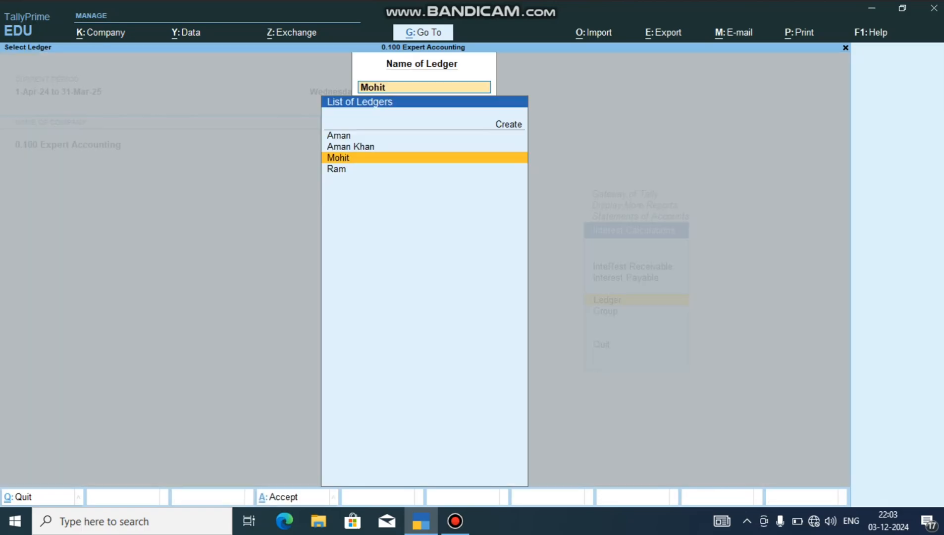
{"action": "key", "text": "Escape"}
{"action": "key", "text": "Escape"}
{"action": "key", "text": "Escape"}
{"action": "key", "text": "Escape"}
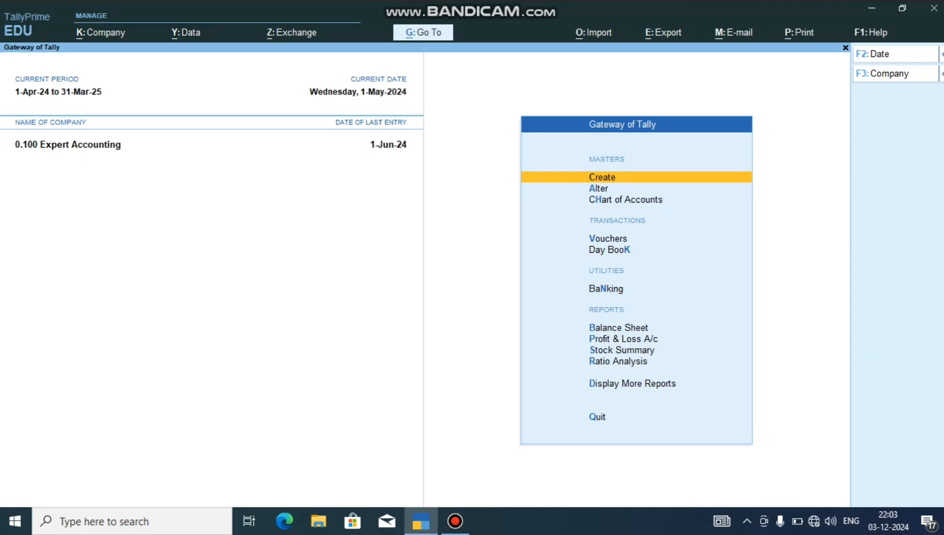
Open Outstandings within the Statements of Accounts reports
{"action": "key", "text": "Down"}
{"action": "key", "text": "Down"}
{"action": "key", "text": "Down"}
{"action": "key", "text": "Down"}
{"action": "key", "text": "Down"}
{"action": "key", "text": "Down"}
{"action": "key", "text": "Down"}
{"action": "key", "text": "Down"}
{"action": "key", "text": "Down"}
{"action": "key", "text": "Down"}
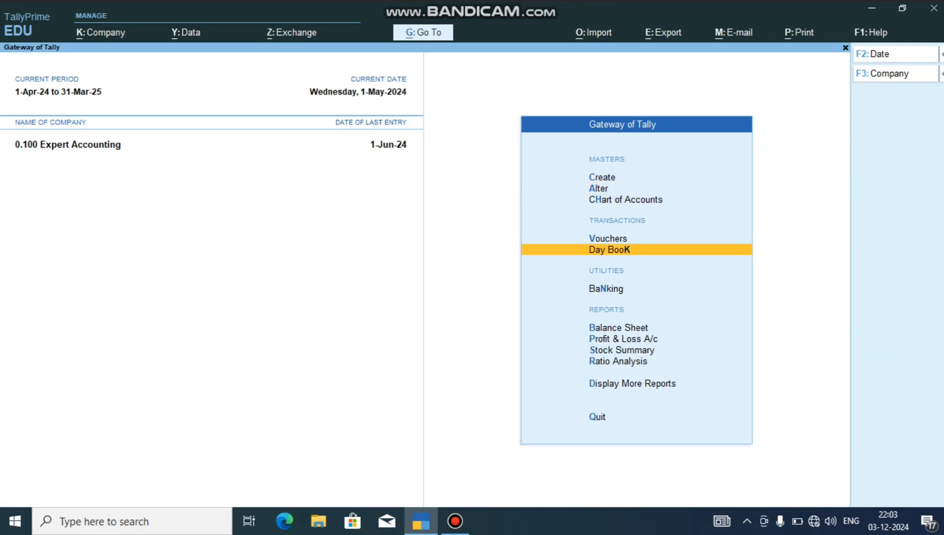
{"action": "key", "text": "Return"}
{"action": "key", "text": "Down"}
{"action": "key", "text": "Down"}
{"action": "key", "text": "Down"}
{"action": "key", "text": "Down"}
{"action": "key", "text": "Down"}
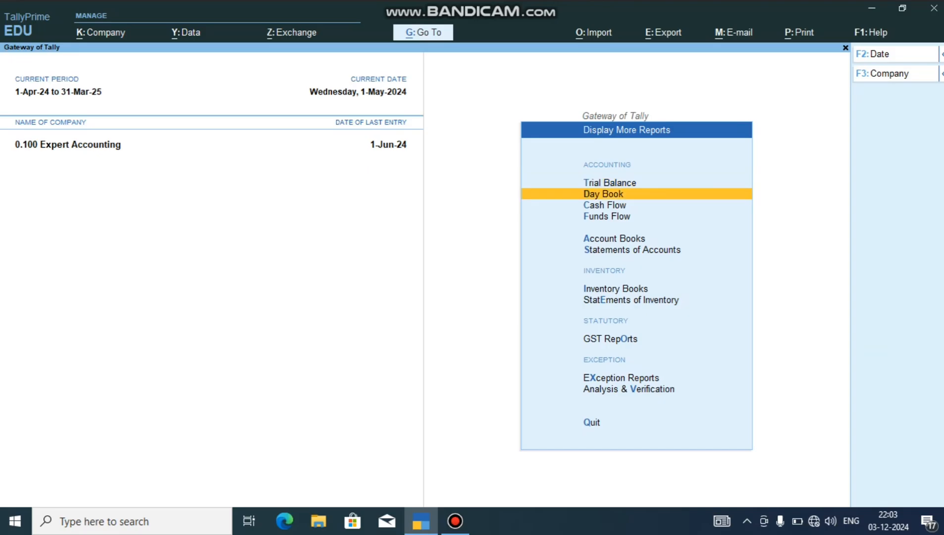
{"action": "key", "text": "Return"}
{"action": "key", "text": "Return"}
Display the ledger-wise outstandings for the customer billed in the sales voucher and return to the Gateway of Tally
{"action": "key", "text": "Down"}
{"action": "key", "text": "Down"}
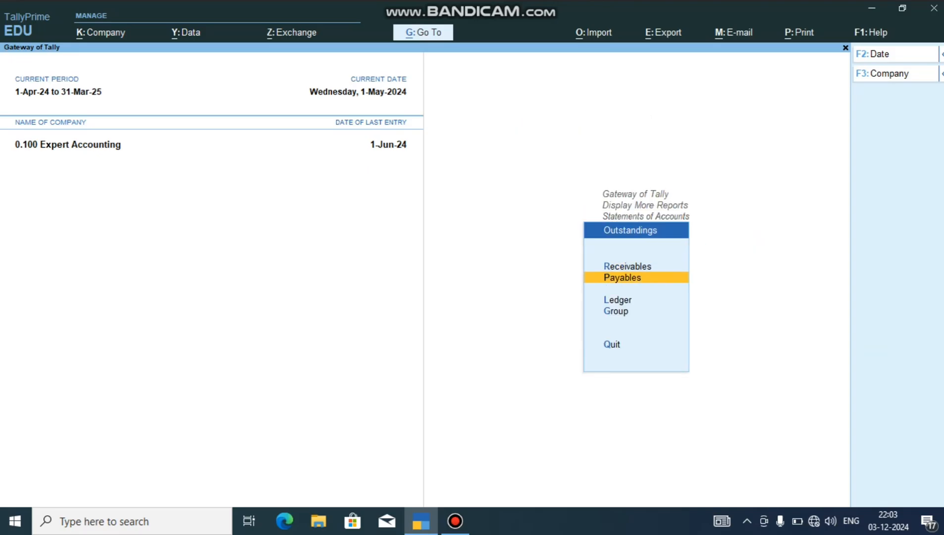
{"action": "key", "text": "Return"}
{"action": "key", "text": "Down"}
{"action": "key", "text": "Down"}
{"action": "key", "text": "Down"}
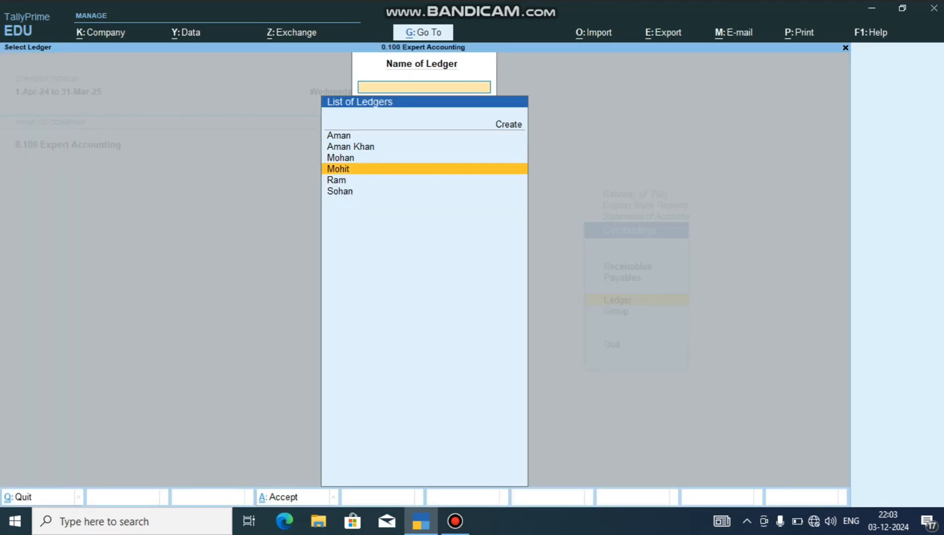
{"action": "key", "text": "Return"}
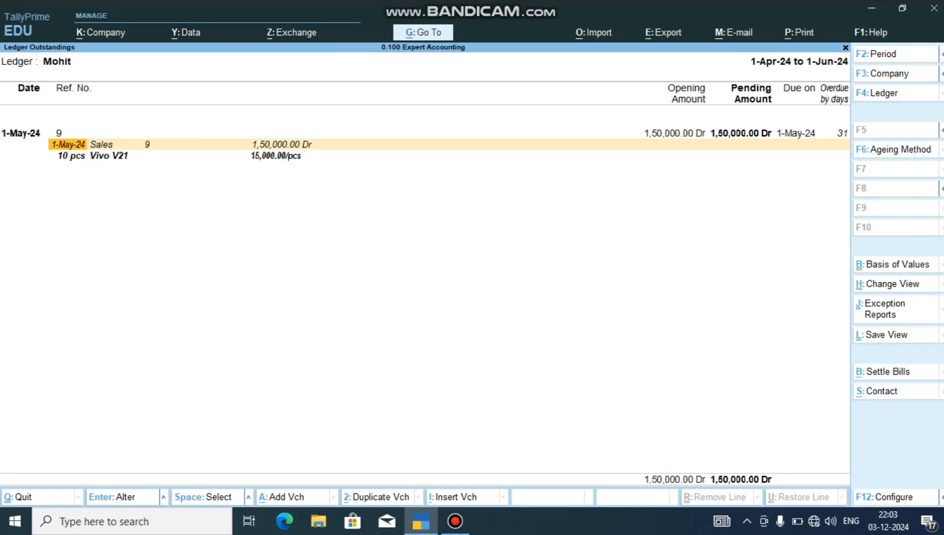
{"action": "key", "text": "Escape"}
{"action": "key", "text": "Escape"}
{"action": "key", "text": "Escape"}
{"action": "key", "text": "Escape"}
{"action": "key", "text": "Escape"}
{"action": "key", "text": "Escape"}
{"action": "key", "text": "Escape"}
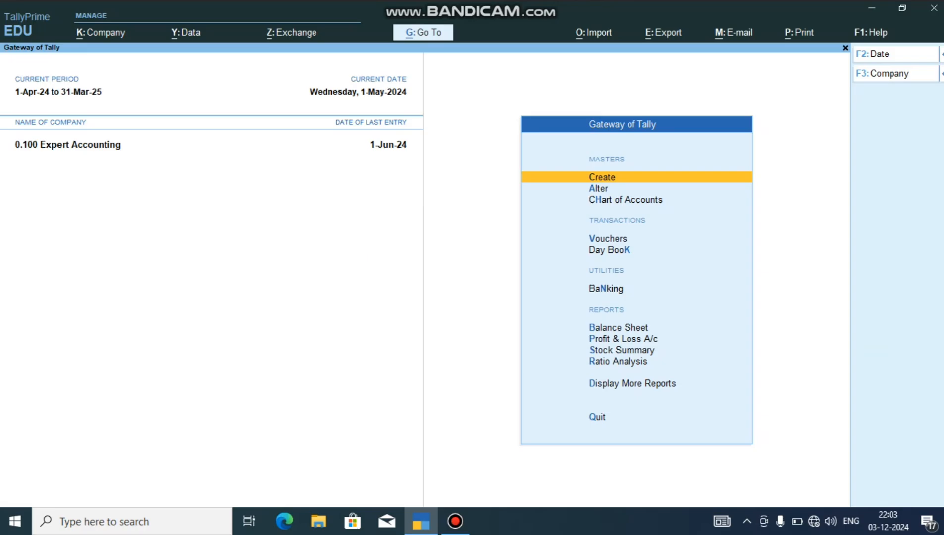
Open the Debit Note voucher type for alteration
{"action": "key", "text": "Down"}
{"action": "key", "text": "Return"}
{"action": "key", "text": "Down"}
{"action": "key", "text": "Down"}
{"action": "key", "text": "Down"}
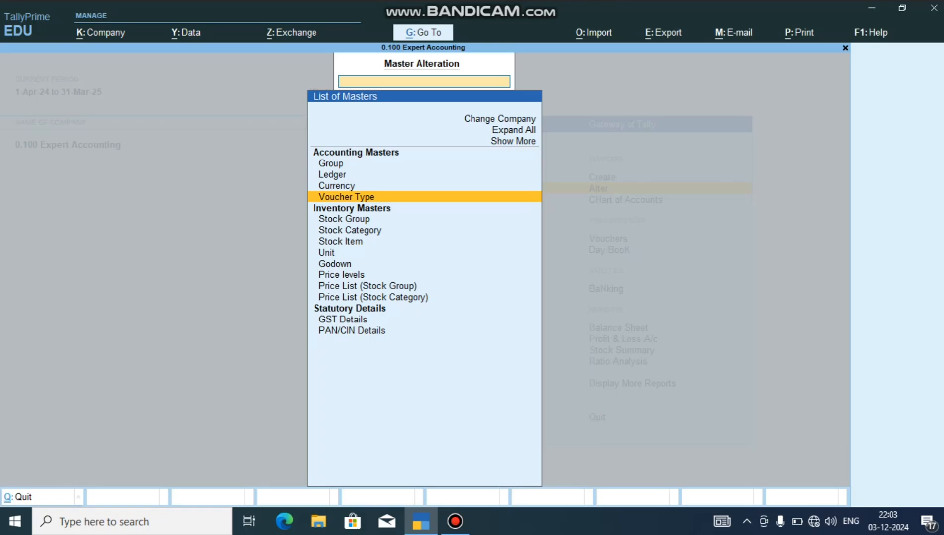
{"action": "key", "text": "Return"}
{"action": "key", "text": "Down"}
{"action": "key", "text": "Down"}
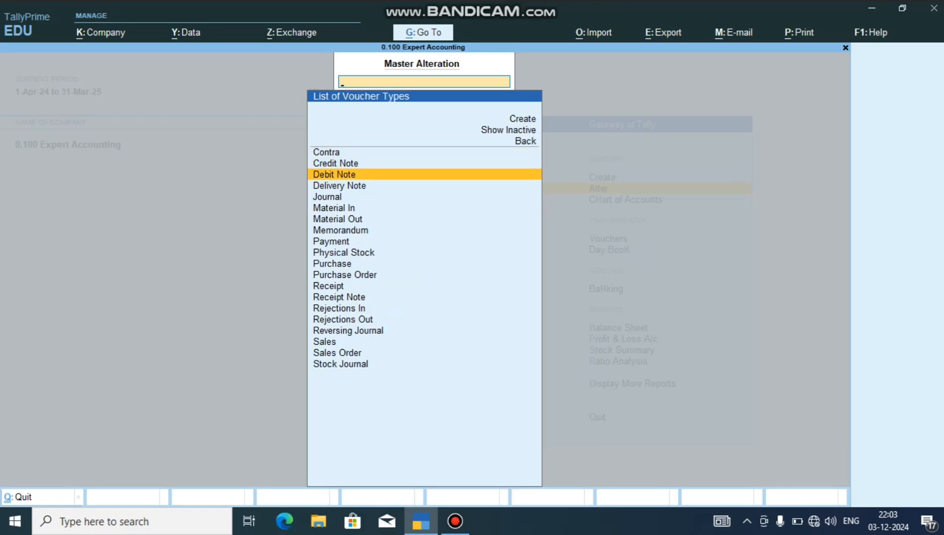
{"action": "key", "text": "Return"}
Open the settings of the Interest Recieve class in the Debit Note voucher type, keeping its general and printing options
{"action": "key", "text": "Return"}
{"action": "key", "text": "Return"}
{"action": "key", "text": "Return"}
{"action": "key", "text": "Return"}
{"action": "key", "text": "Return"}
{"action": "key", "text": "Return"}
{"action": "key", "text": "Return"}
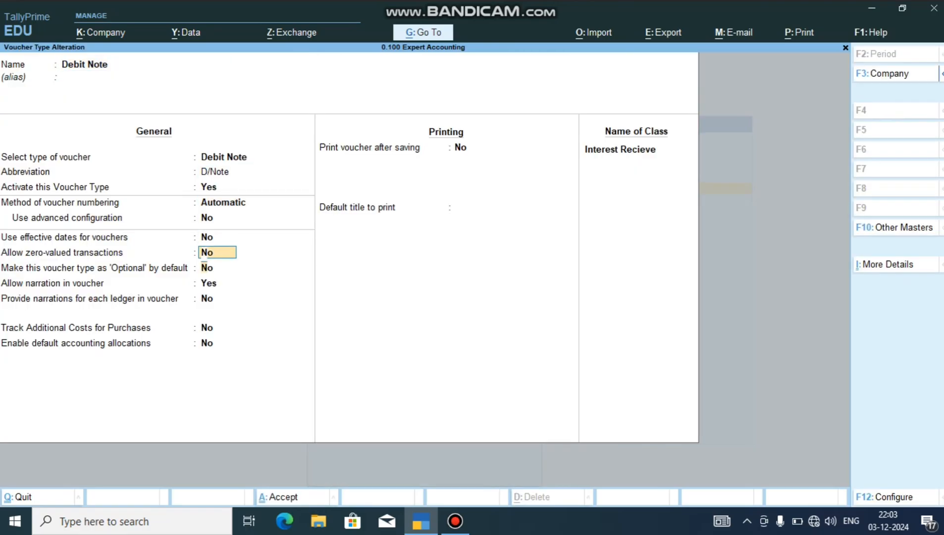
{"action": "key", "text": "Return"}
{"action": "key", "text": "Return"}
{"action": "key", "text": "Return"}
{"action": "key", "text": "Return"}
{"action": "key", "text": "Return"}
{"action": "key", "text": "Return"}
{"action": "key", "text": "Return"}
{"action": "key", "text": "Return"}
{"action": "key", "text": "Return"}
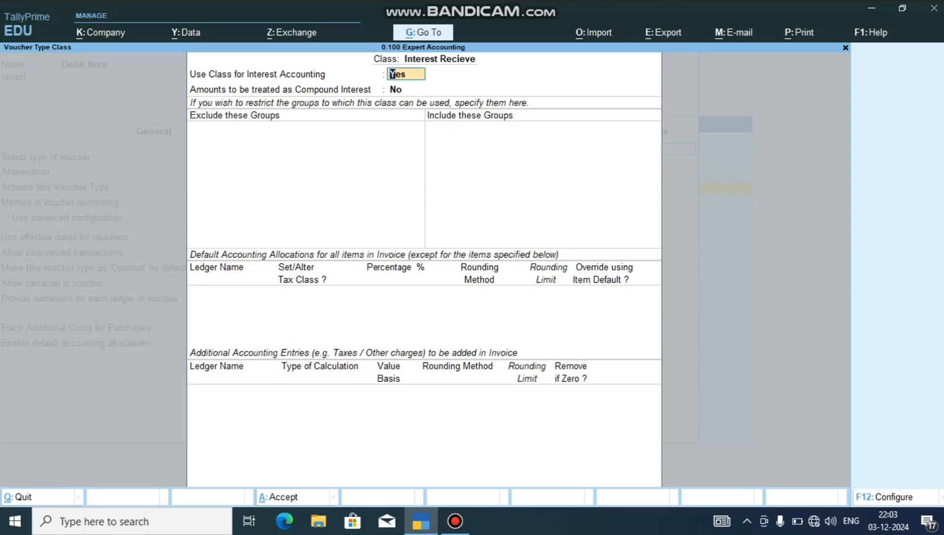
Accept the Interest Recieve class with interest accounting Yes and compound interest No, and save the Debit Note voucher type
{"action": "key", "text": "Escape"}
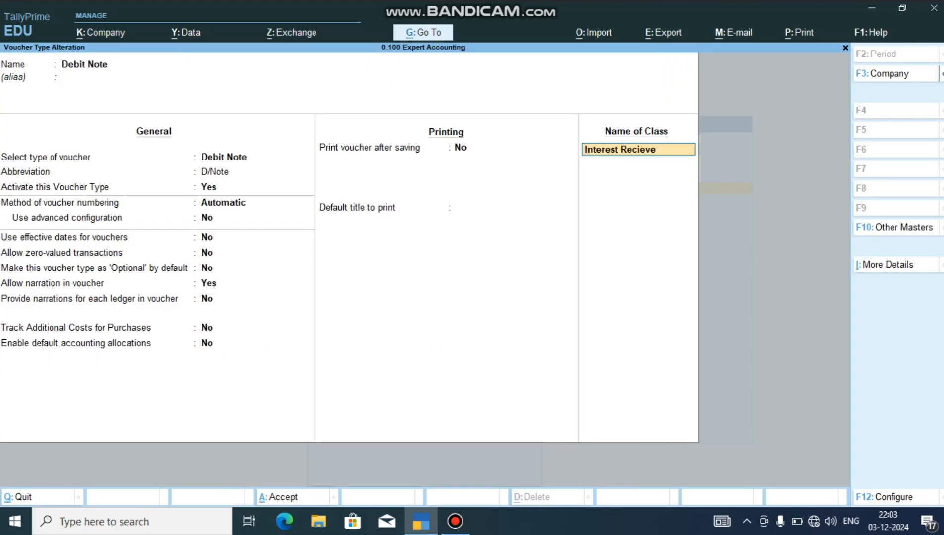
{"action": "key", "text": "Return"}
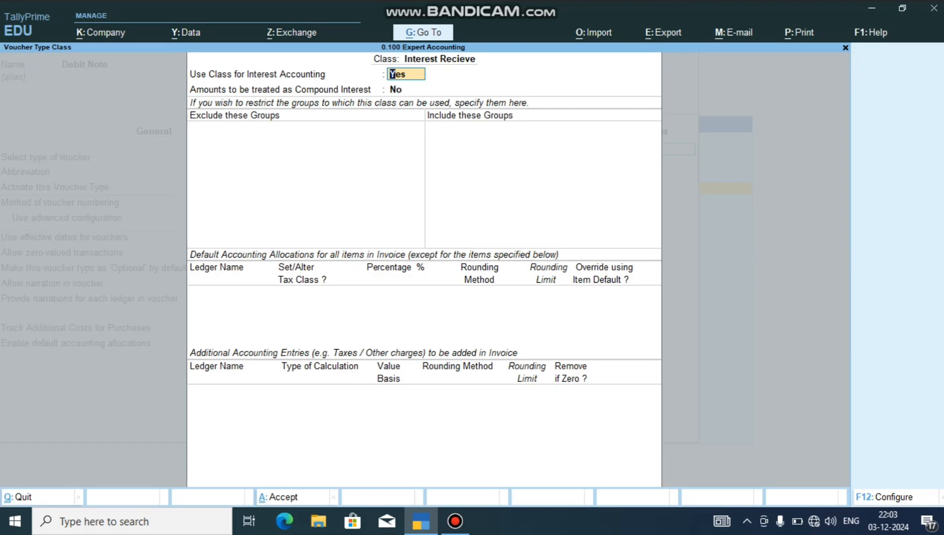
{"action": "key", "text": "Return"}
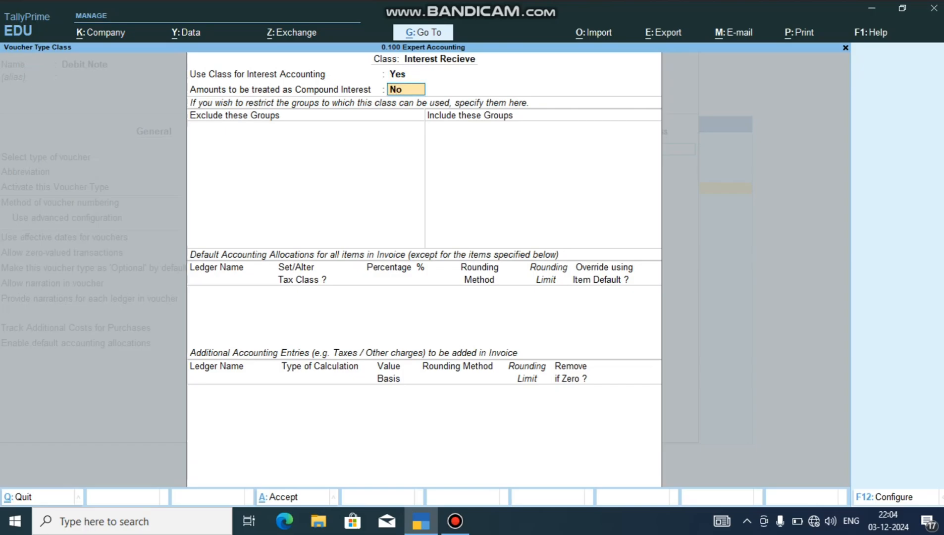
{"action": "key", "text": "Return"}
{"action": "key", "text": "Return"}
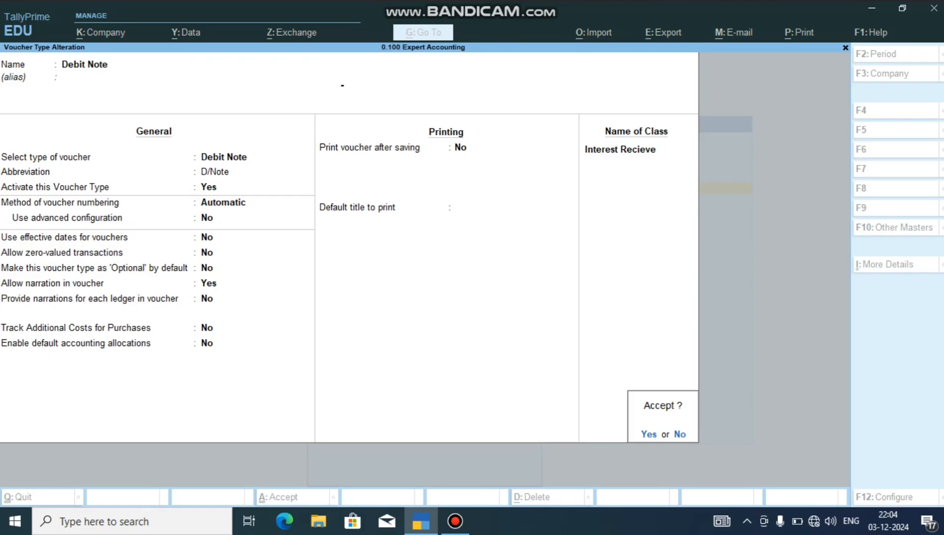
{"action": "key", "text": "Return"}
{"action": "key", "text": "Escape"}
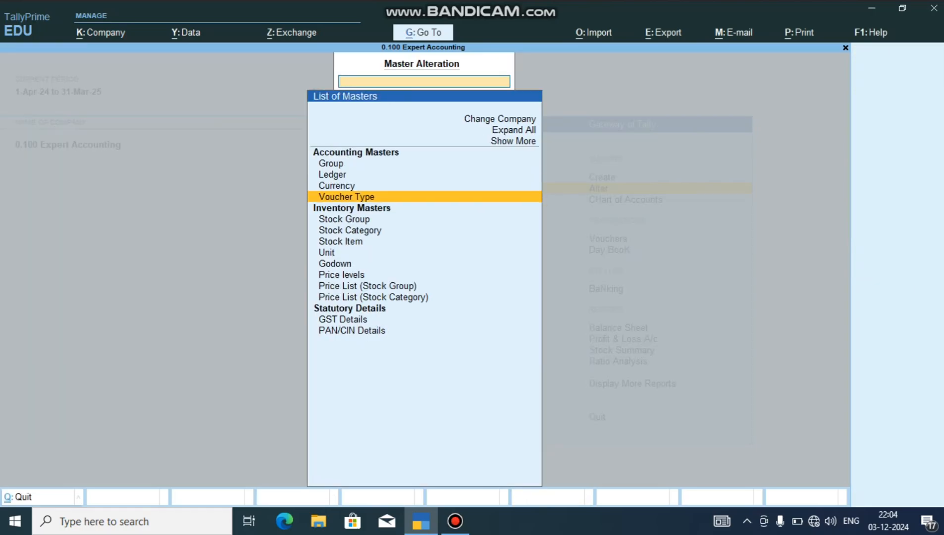
{"action": "key", "text": "Escape"}
{"action": "key", "text": "Up"}
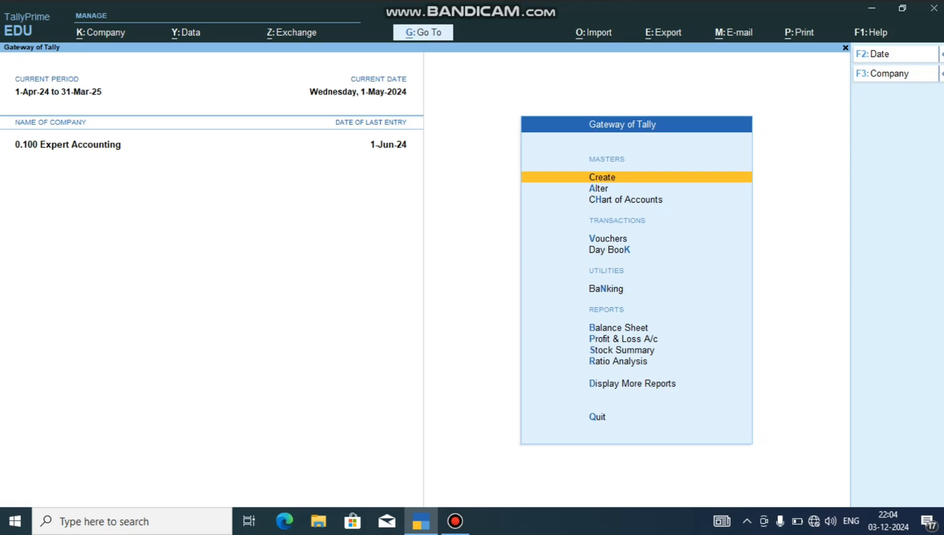
Start a new Debit Note voucher using the Interest Recieve voucher class
{"action": "key", "text": "Down"}
{"action": "key", "text": "Down"}
{"action": "key", "text": "Down"}
{"action": "key", "text": "Return"}
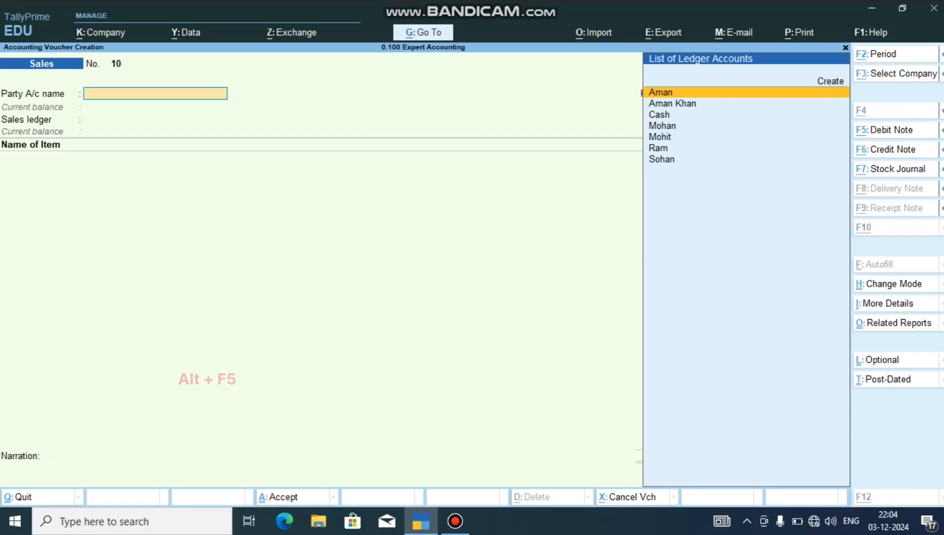
{"action": "key", "text": "alt+F5"}
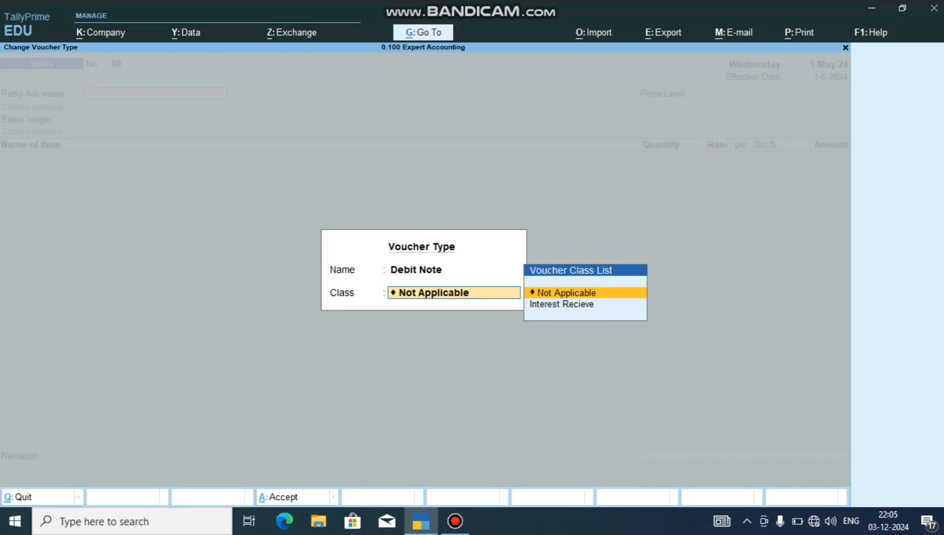
{"action": "key", "text": "Down"}
{"action": "key", "text": "Return"}
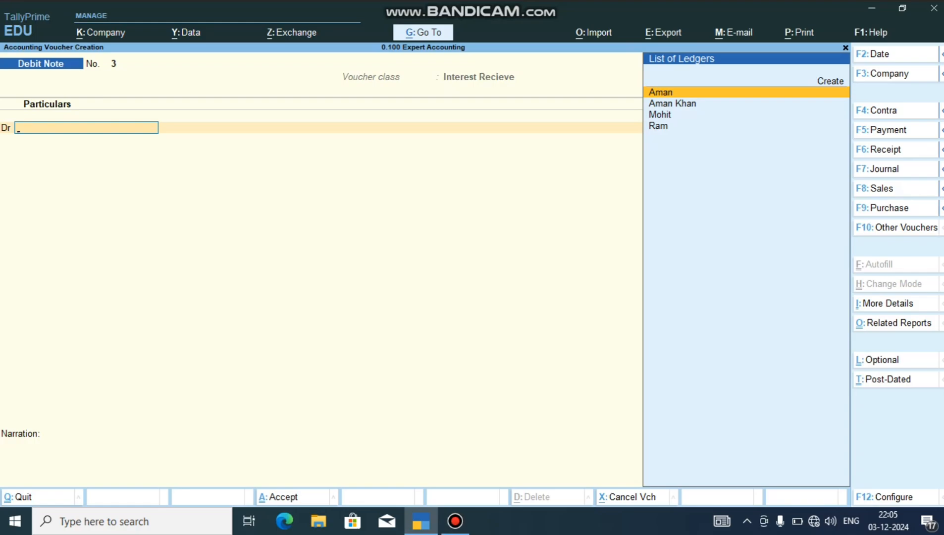
Set the debit note's voucher date to 1 June
{"action": "key", "text": "F2"}
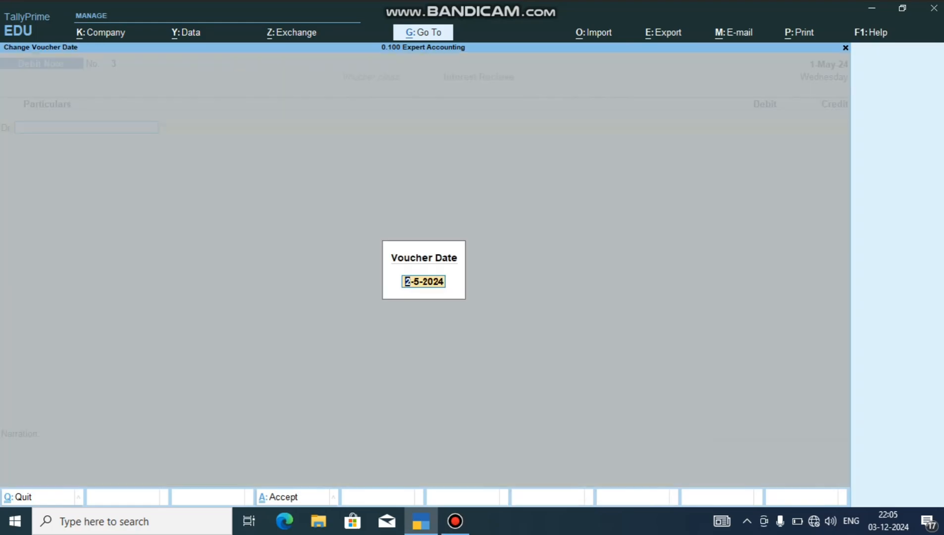
{"action": "type", "text": "1 m"}
{"action": "key", "text": "BackSpace"}
{"action": "key", "text": "BackSpace"}
{"action": "type", "text": "june"}
{"action": "key", "text": "Return"}
Debit the customer's ledger in the debit note and select interest bill 9, closing the interest details
{"action": "key", "text": "Down"}
{"action": "key", "text": "Down"}
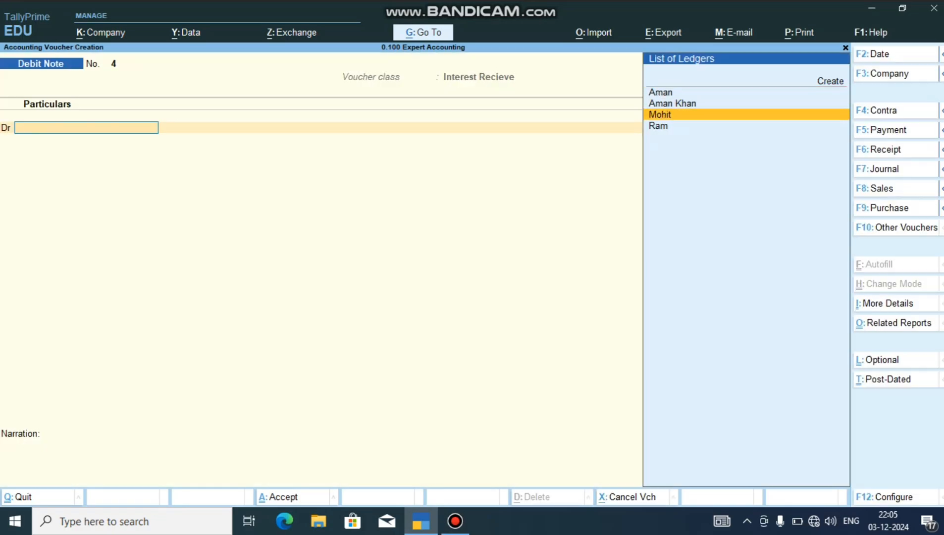
{"action": "key", "text": "Return"}
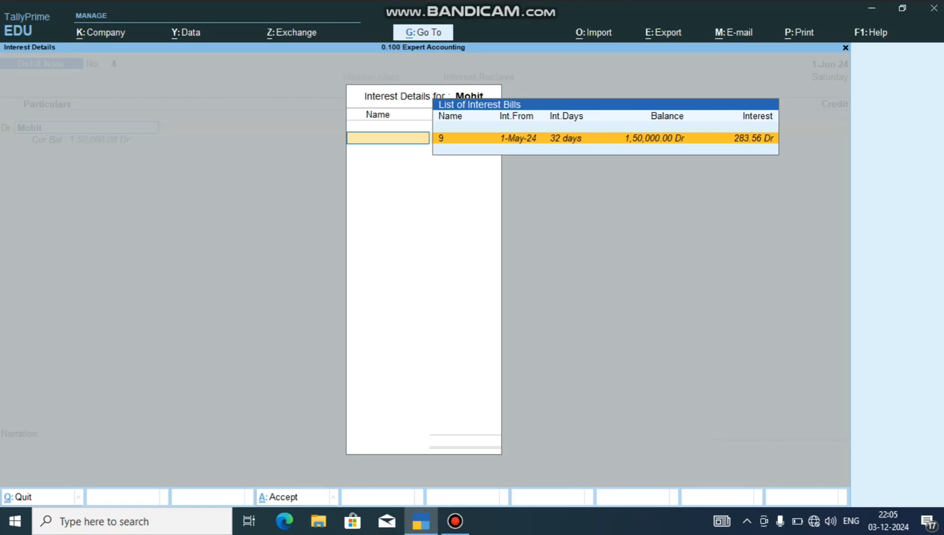
{"action": "key", "text": "Return"}
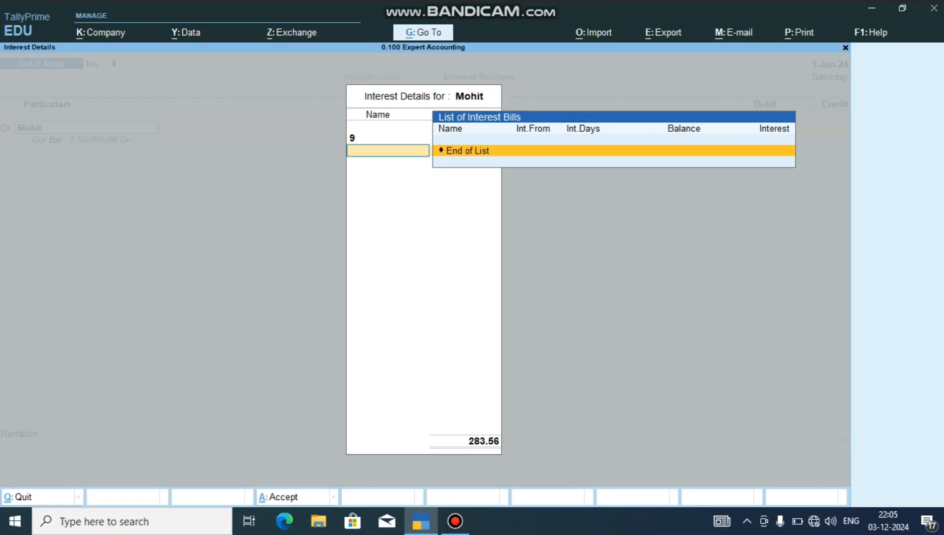
{"action": "key", "text": "Return"}
Accept the buyer's party details with state and place of supply Uttar Pradesh
{"action": "key", "text": "Return"}
{"action": "key", "text": "Return"}
{"action": "key", "text": "Return"}
{"action": "key", "text": "Return"}
{"action": "key", "text": "Return"}
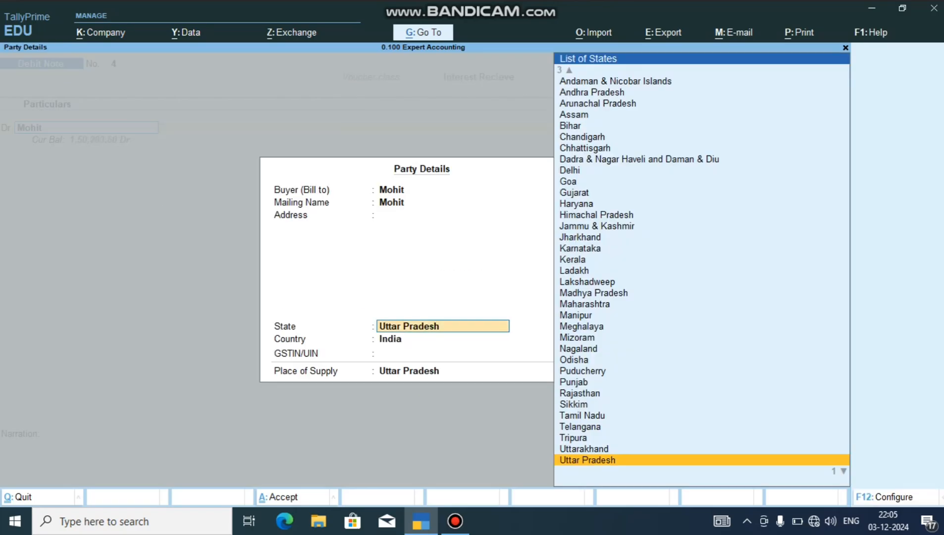
{"action": "key", "text": "Return"}
{"action": "key", "text": "Return"}
{"action": "key", "text": "Return"}
Record 283.56 Dr as New Ref 4, accepting interest at 10% per Calendar Year on Debit Balances Only
{"action": "key", "text": "Return"}
{"action": "key", "text": "Return"}
{"action": "key", "text": "Return"}
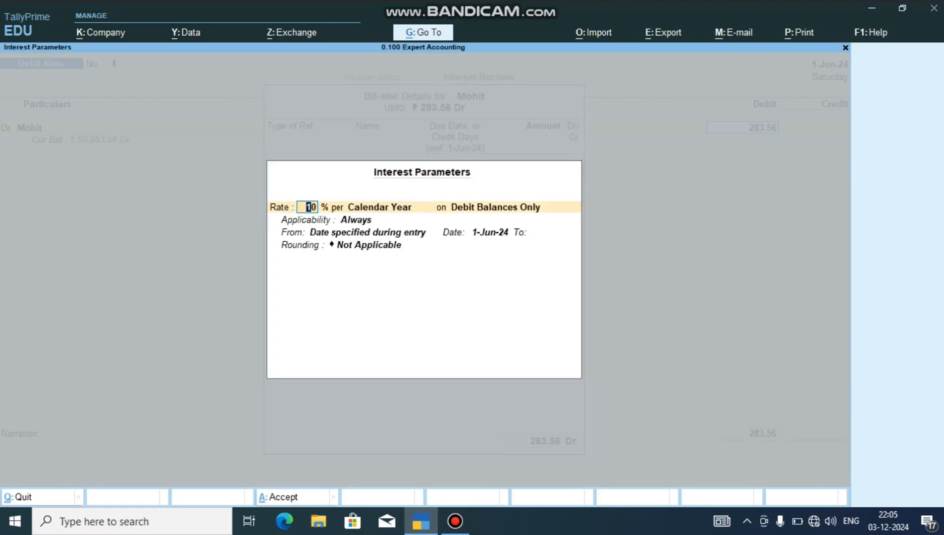
{"action": "key", "text": "Return"}
{"action": "key", "text": "Return"}
{"action": "key", "text": "Return"}
{"action": "key", "text": "Return"}
{"action": "key", "text": "Return"}
{"action": "key", "text": "Return"}
{"action": "key", "text": "Return"}
{"action": "key", "text": "Return"}
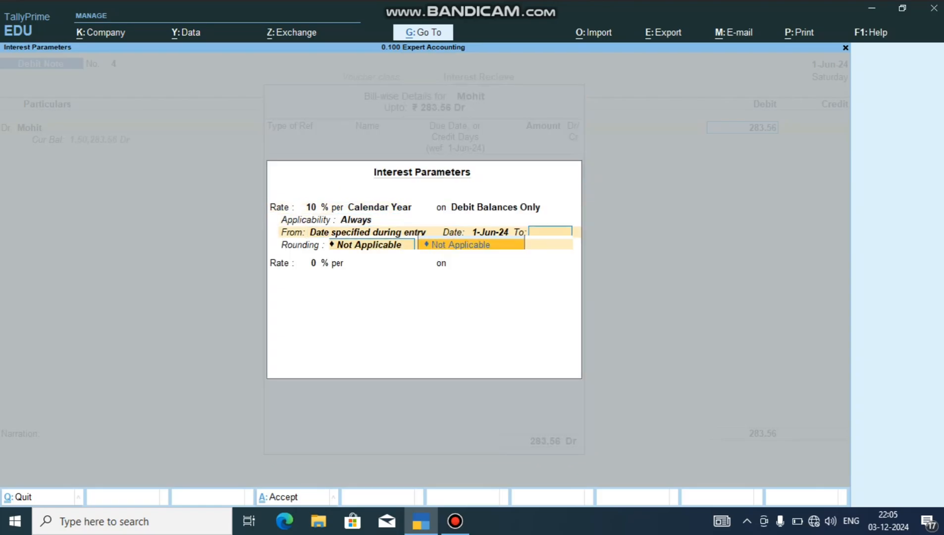
{"action": "key", "text": "Return"}
{"action": "key", "text": "Return"}
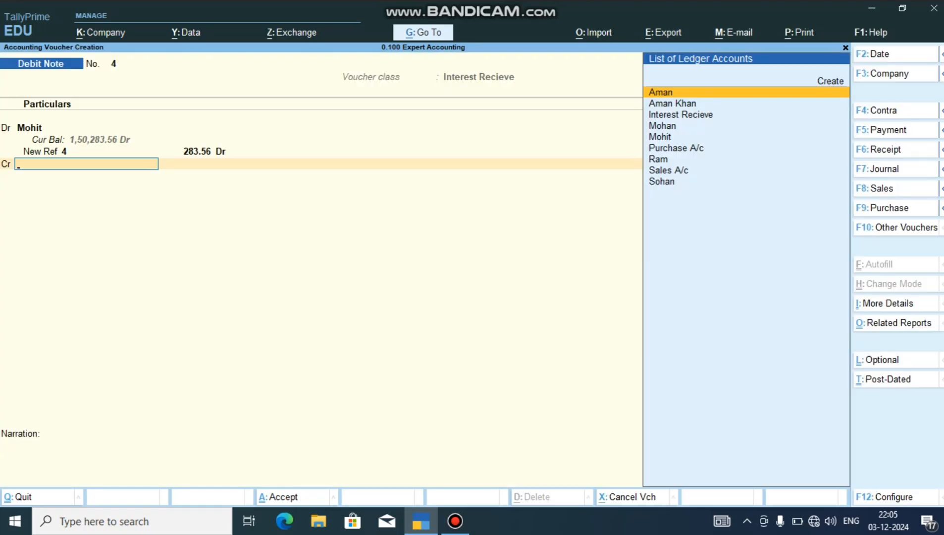
Credit the Interest Recieve ledger in the debit note
{"action": "key", "text": "Down"}
{"action": "key", "text": "Down"}
{"action": "key", "text": "Return"}
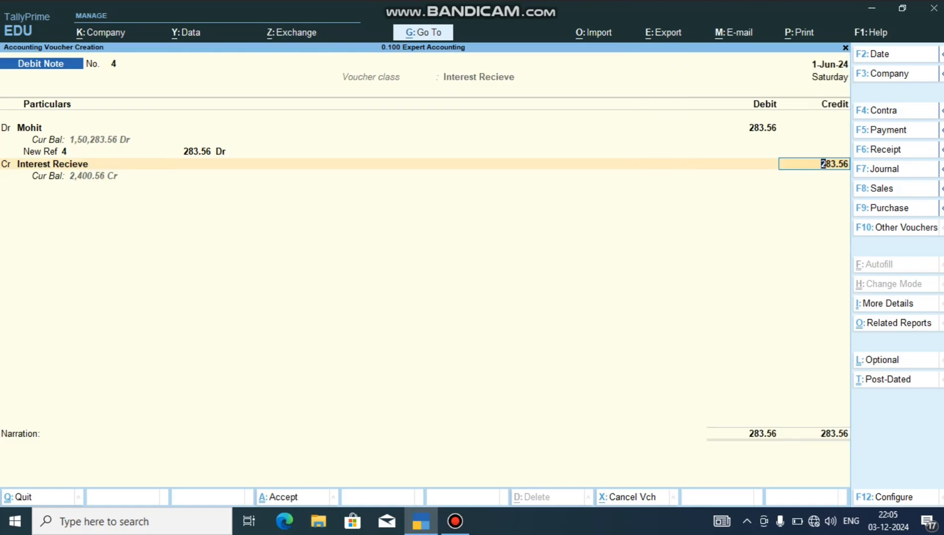
Open the Interest Recieve ledger for alteration from the voucher, keep it under Indirect Incomes with ledger type Not Applicable, and save it
{"action": "key", "text": "shift+Tab"}
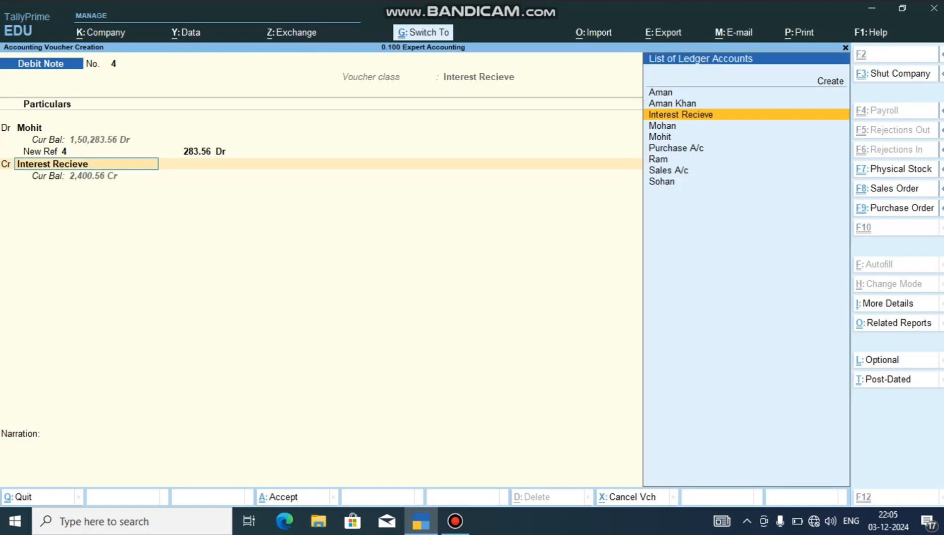
{"action": "key", "text": "ctrl+Return"}
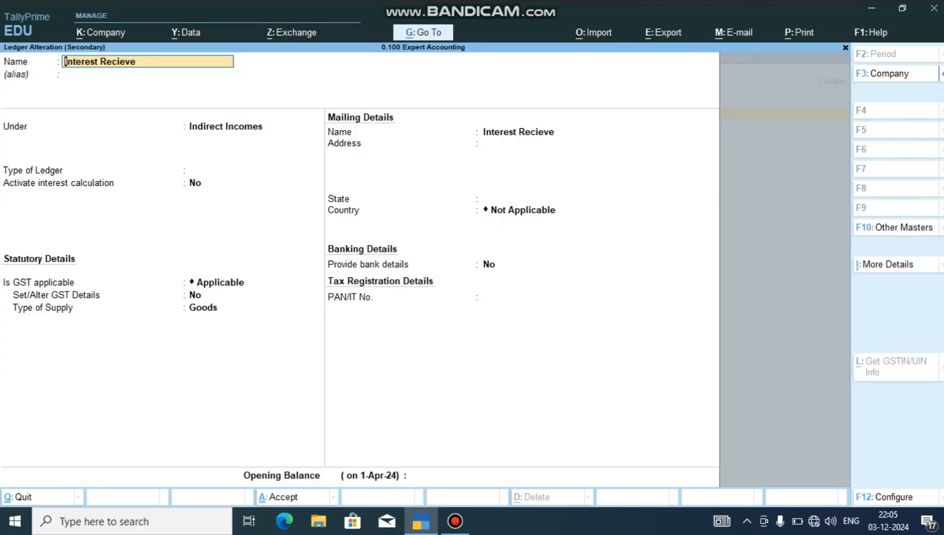
{"action": "key", "text": "Return"}
{"action": "key", "text": "Return"}
{"action": "key", "text": "Return"}
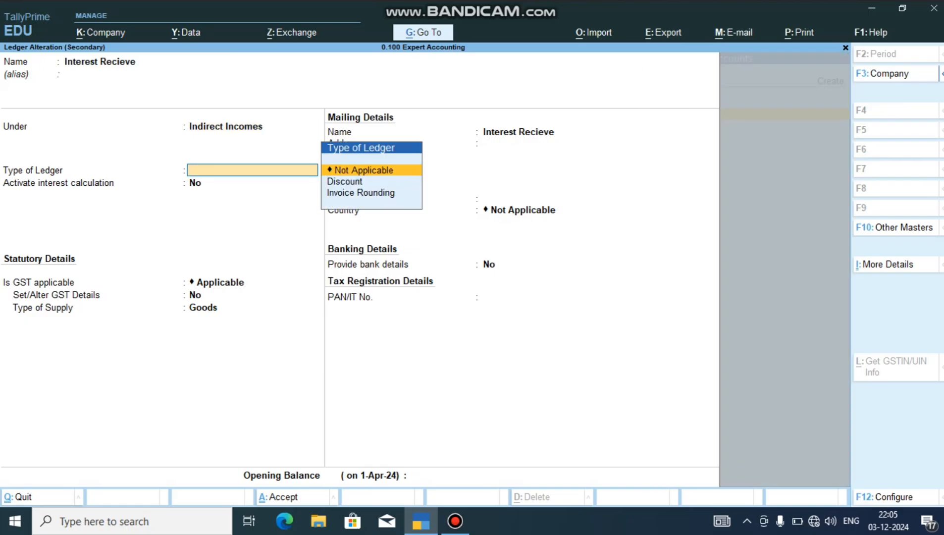
{"action": "key", "text": "Return"}
{"action": "key", "text": "ctrl+a"}
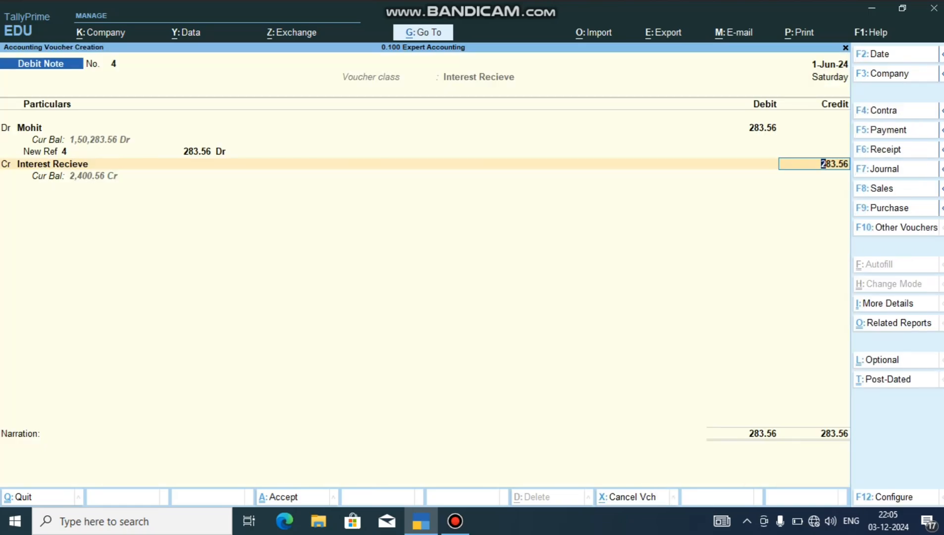
Accept the 283.56 credit, save the debit note without a narration, and leave voucher entry
{"action": "key", "text": "Return"}
{"action": "key", "text": "Return"}
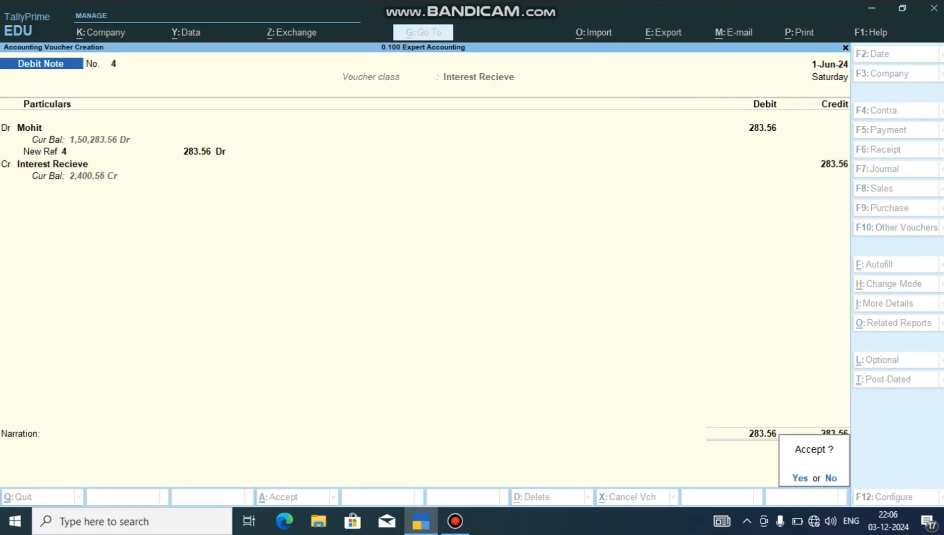
{"action": "key", "text": "Return"}
{"action": "key", "text": "Escape"}
{"action": "key", "text": "Return"}
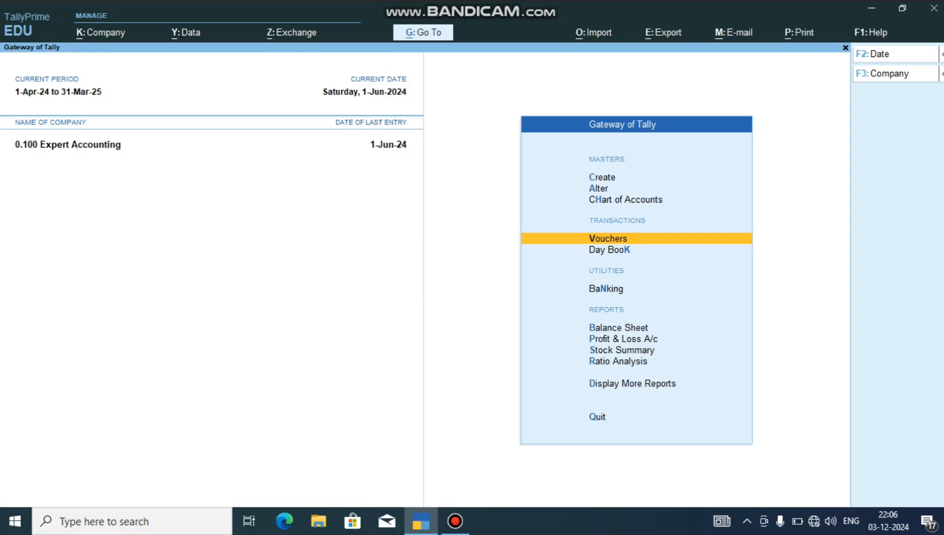
Open Statements of Accounts among the additional reports
{"action": "key", "text": "Down"}
{"action": "key", "text": "Down"}
{"action": "key", "text": "Down"}
{"action": "key", "text": "Down"}
{"action": "key", "text": "Down"}
{"action": "key", "text": "Down"}
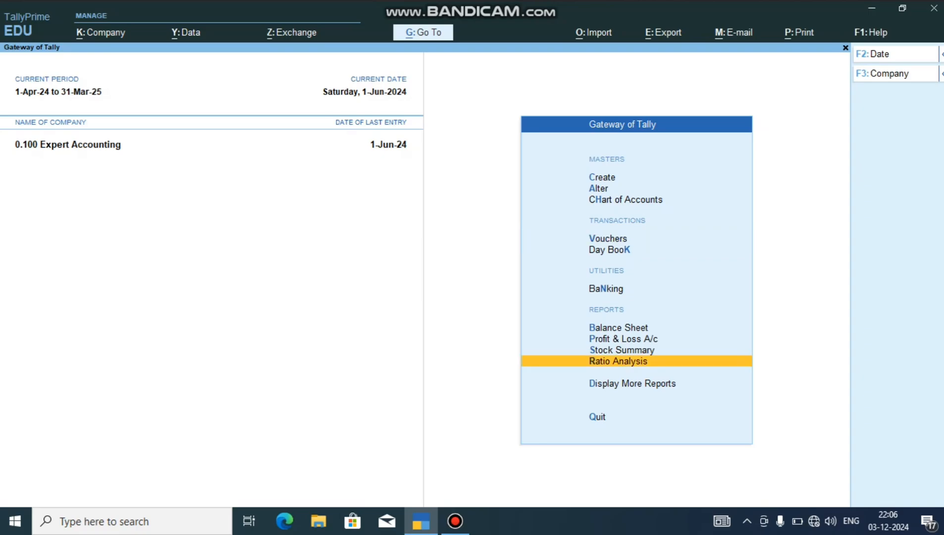
{"action": "key", "text": "Down"}
{"action": "key", "text": "Return"}
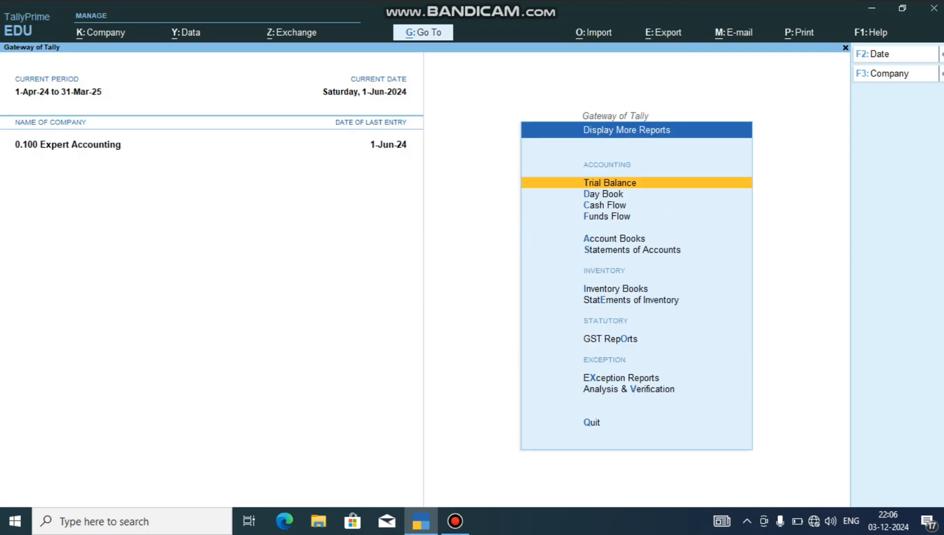
{"action": "key", "text": "Down"}
{"action": "key", "text": "Down"}
{"action": "key", "text": "Down"}
{"action": "key", "text": "Down"}
{"action": "key", "text": "Down"}
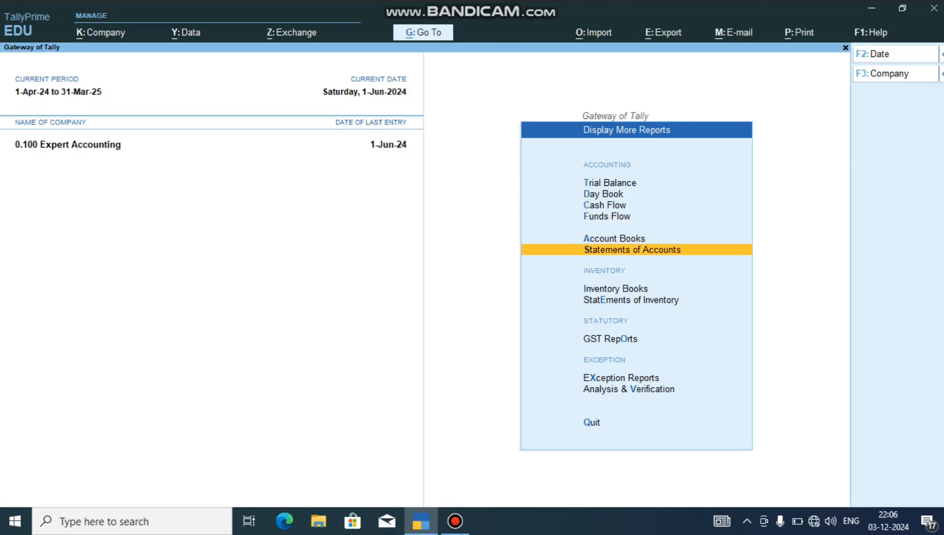
{"action": "key", "text": "Return"}
Open the Ledger Outstandings report for the customer
{"action": "key", "text": "Return"}
{"action": "key", "text": "Down"}
{"action": "key", "text": "Down"}
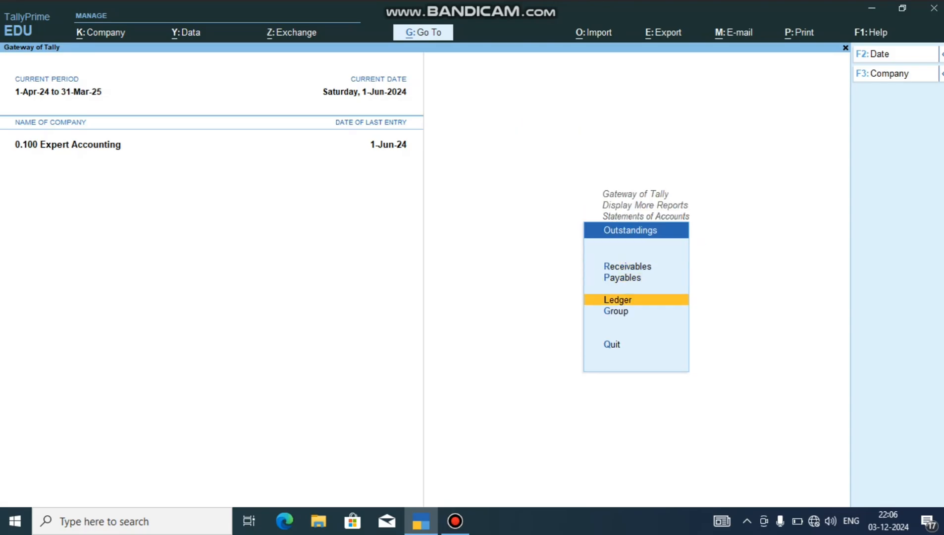
{"action": "key", "text": "Return"}
{"action": "key", "text": "Down"}
{"action": "key", "text": "Down"}
{"action": "key", "text": "Down"}
{"action": "key", "text": "Down"}
{"action": "key", "text": "Up"}
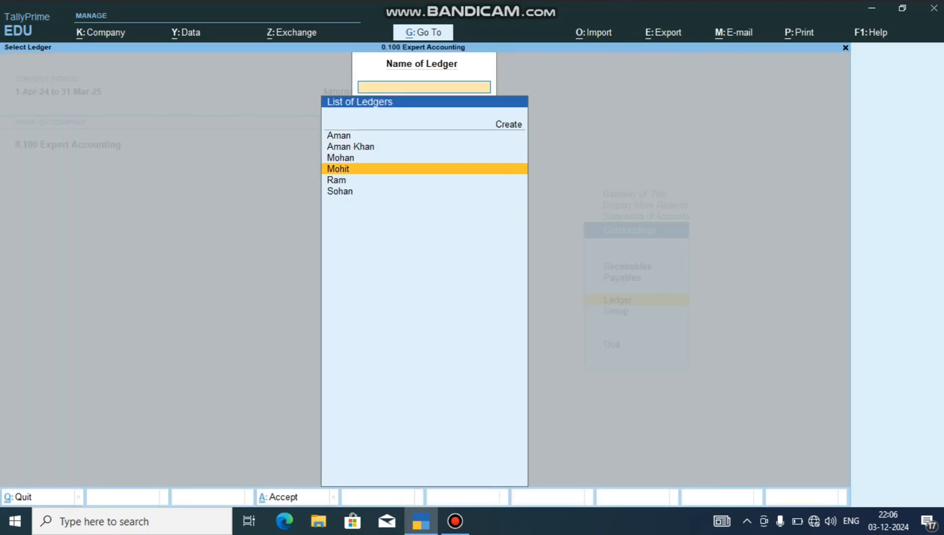
{"action": "key", "text": "Return"}
Expand bills 9 and 4 in the outstandings report and examine the interest amount of the Debit Note entry
{"action": "key", "text": "shift+Return"}
{"action": "key", "text": "Down"}
{"action": "key", "text": "shift+Return"}
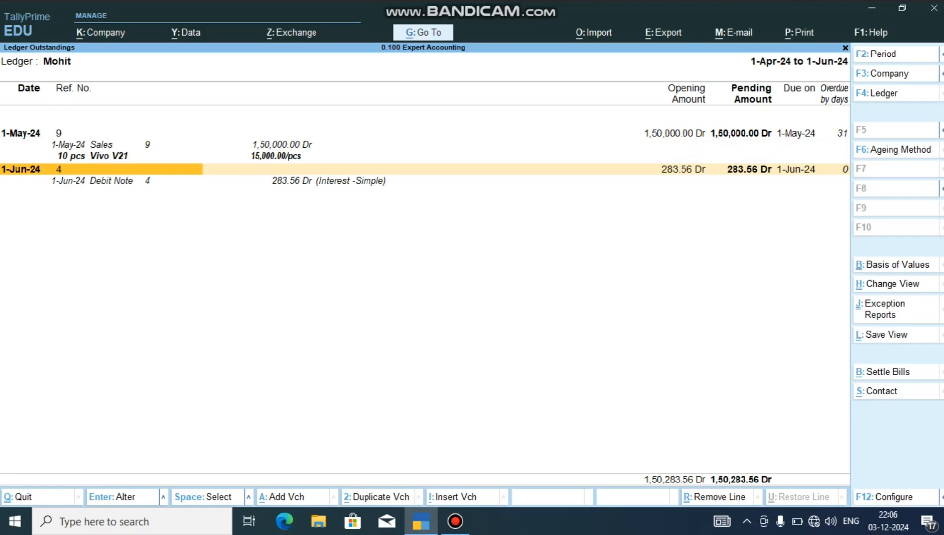
{"action": "key", "text": "Down"}
{"action": "left_click", "coordinate": [193, 180]}
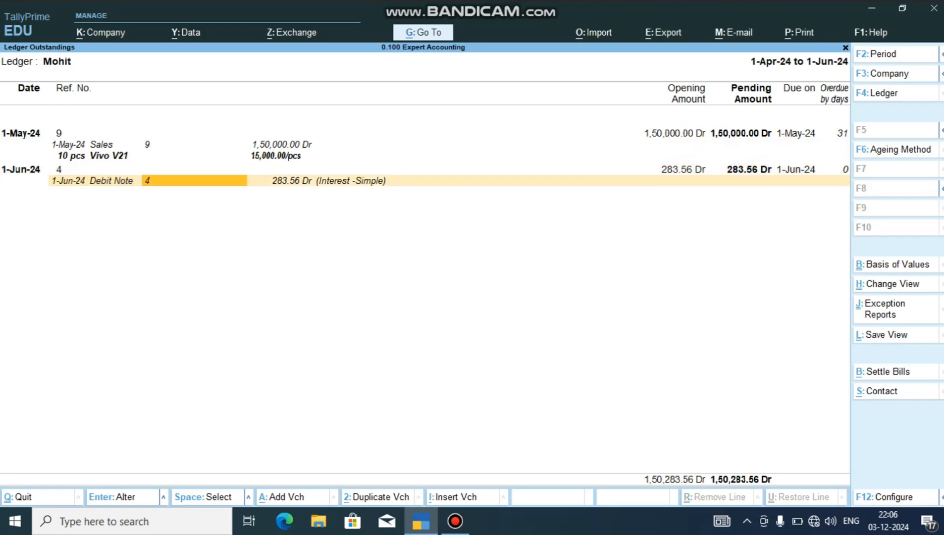
{"action": "left_click", "coordinate": [280, 181]}
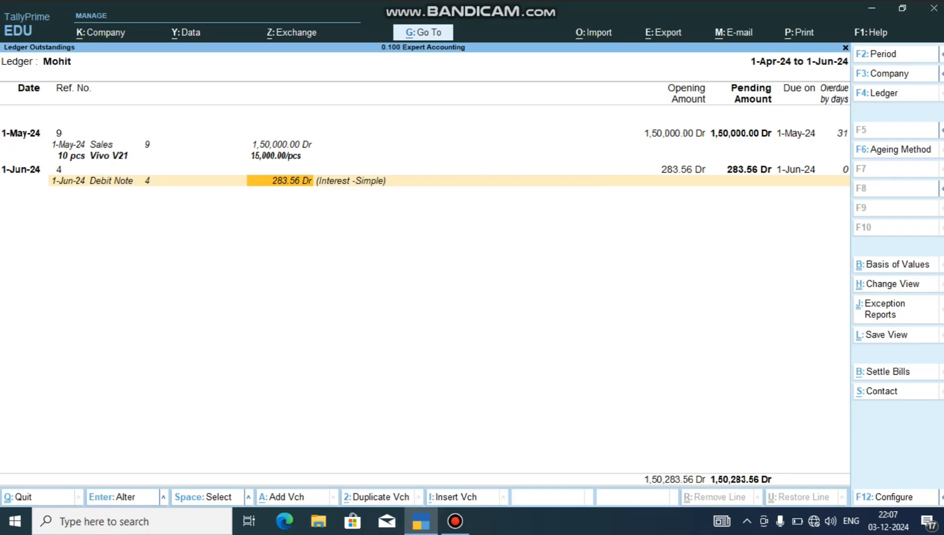
Leave the outstandings report without quitting the program and start a new Receipt voucher
{"action": "key", "text": "Escape"}
{"action": "key", "text": "Escape"}
{"action": "key", "text": "Escape"}
{"action": "key", "text": "Escape"}
{"action": "key", "text": "Escape"}
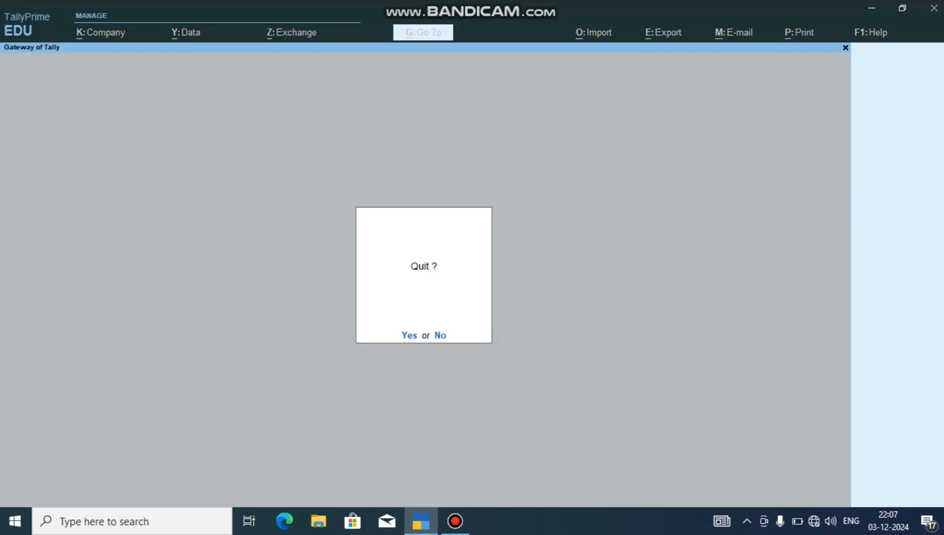
{"action": "key", "text": "Escape"}
{"action": "key", "text": "Down"}
{"action": "key", "text": "Down"}
{"action": "key", "text": "Return"}
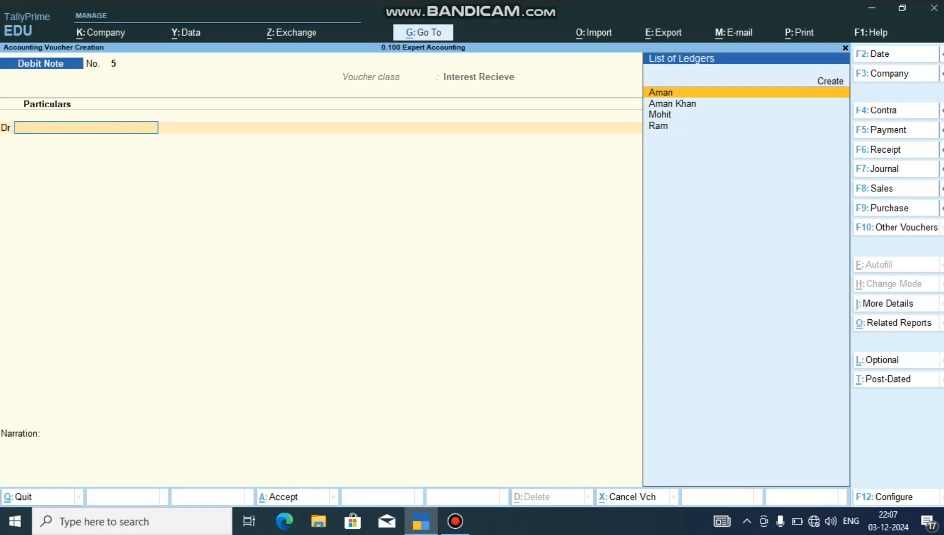
{"action": "key", "text": "F6"}
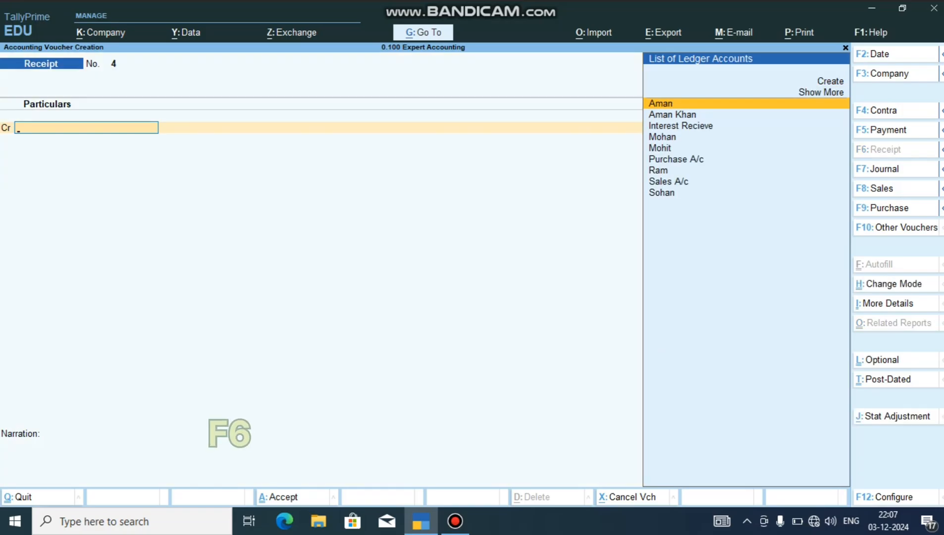
Credit the customer's ledger with 1,50,283.56 in the receipt
{"action": "key", "text": "Down"}
{"action": "key", "text": "Down"}
{"action": "key", "text": "Down"}
{"action": "key", "text": "Down"}
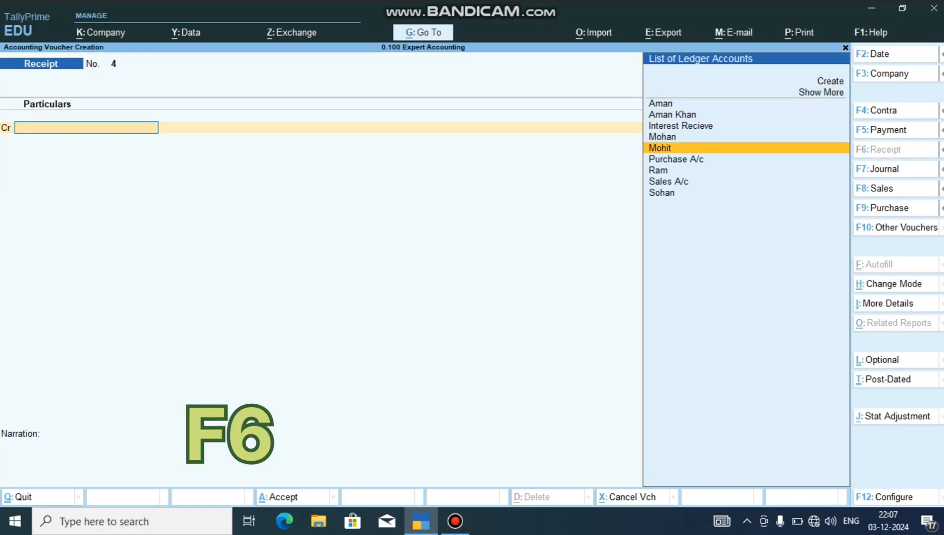
{"action": "key", "text": "Return"}
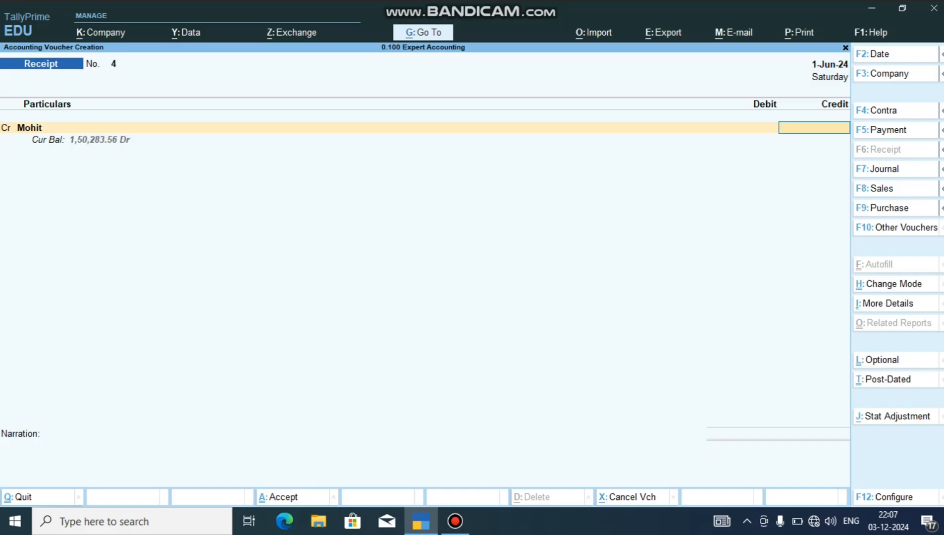
{"action": "type", "text": "1,50,283.56"}
Allocate the receipt against reference 4 for 283.56 and reference 9 for 1,50,000.00
{"action": "key", "text": "Return"}
{"action": "key", "text": "Return"}
{"action": "key", "text": "Return"}
{"action": "key", "text": "Return"}
{"action": "key", "text": "Return"}
{"action": "key", "text": "Return"}
{"action": "key", "text": "Return"}
{"action": "key", "text": "Return"}
{"action": "key", "text": "Return"}
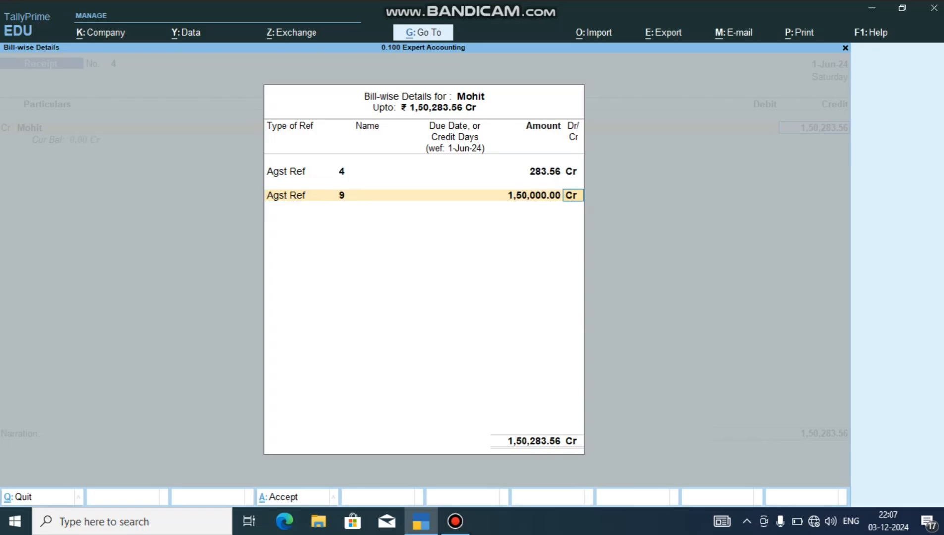
Debit Cash with 1,50,283.56 and save the receipt without a narration
{"action": "key", "text": "BackSpace"}
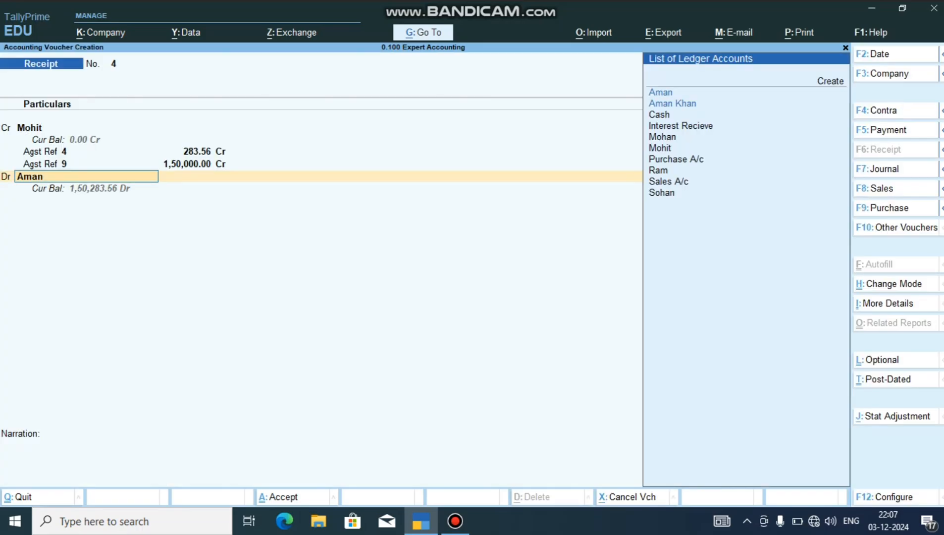
{"action": "key", "text": "Down"}
{"action": "key", "text": "Down"}
{"action": "key", "text": "Return"}
{"action": "key", "text": "Return"}
{"action": "key", "text": "Return"}
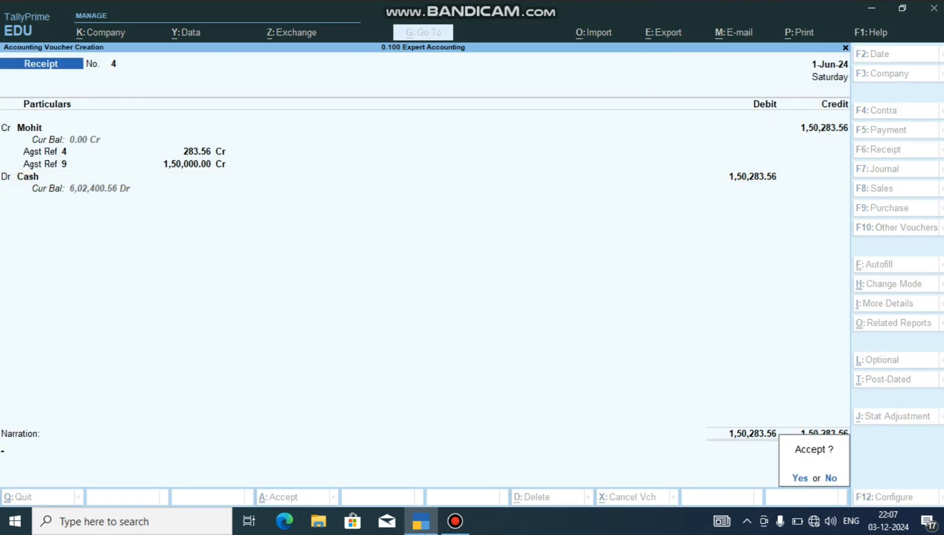
{"action": "key", "text": "Return"}
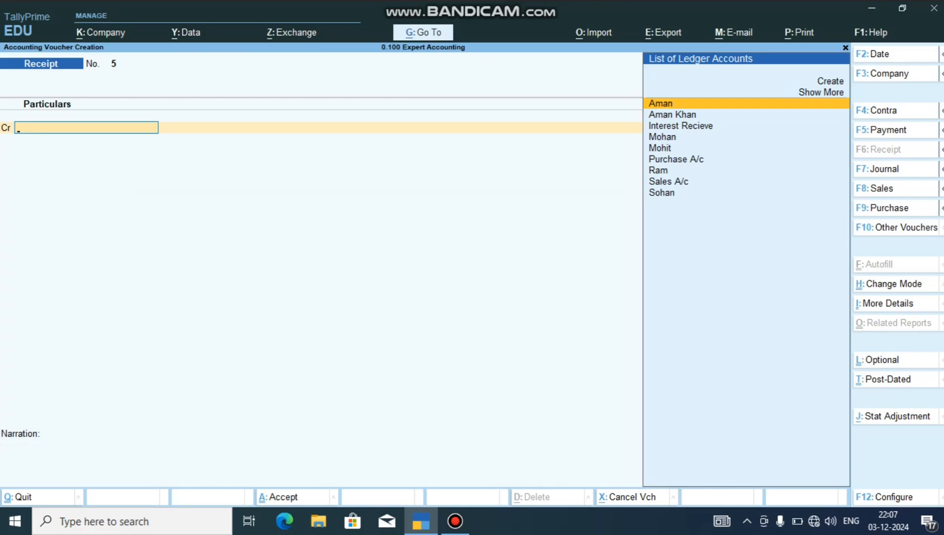
Leave voucher entry and display the additional reports
{"action": "key", "text": "Escape"}
{"action": "key", "text": "Return"}
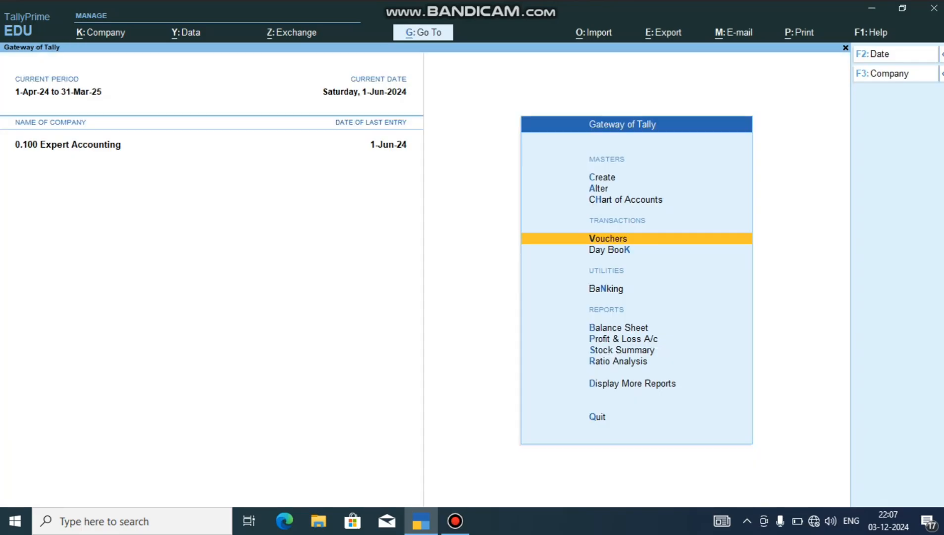
{"action": "key", "text": "Down"}
{"action": "key", "text": "Down"}
{"action": "key", "text": "Down"}
{"action": "key", "text": "Down"}
{"action": "key", "text": "Down"}
{"action": "key", "text": "Down"}
{"action": "key", "text": "Down"}
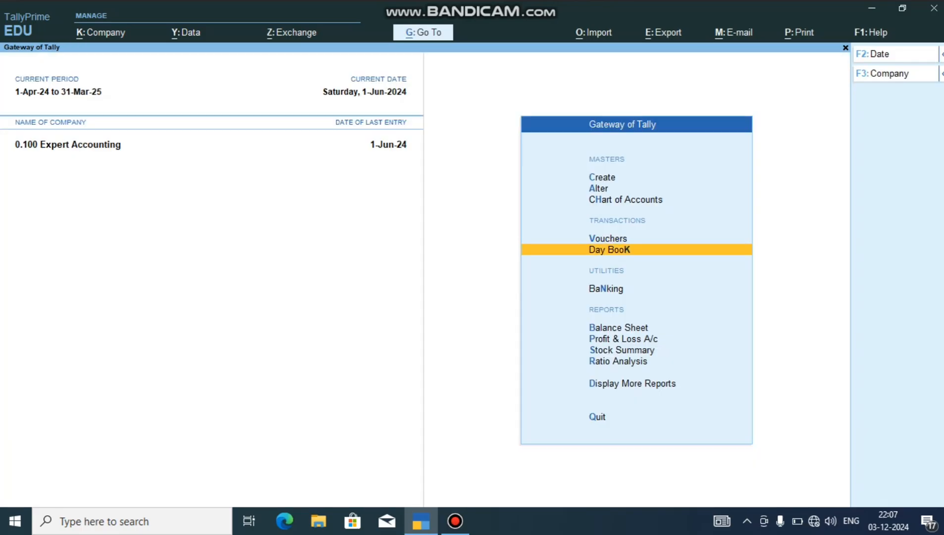
{"action": "key", "text": "Return"}
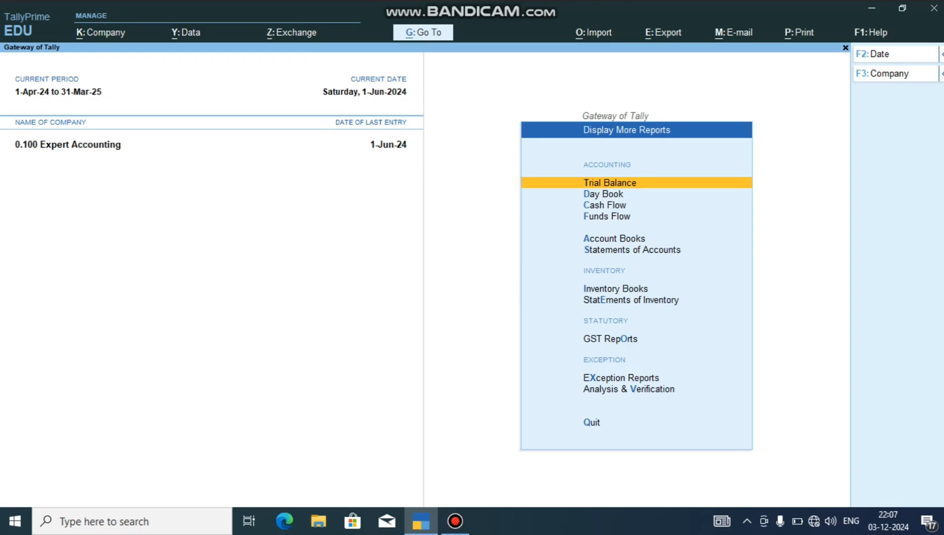
Open the Outstandings reports within the Statements of Accounts
{"action": "key", "text": "Down"}
{"action": "key", "text": "Down"}
{"action": "key", "text": "Down"}
{"action": "key", "text": "Down"}
{"action": "key", "text": "Down"}
{"action": "key", "text": "Return"}
{"action": "key", "text": "Down"}
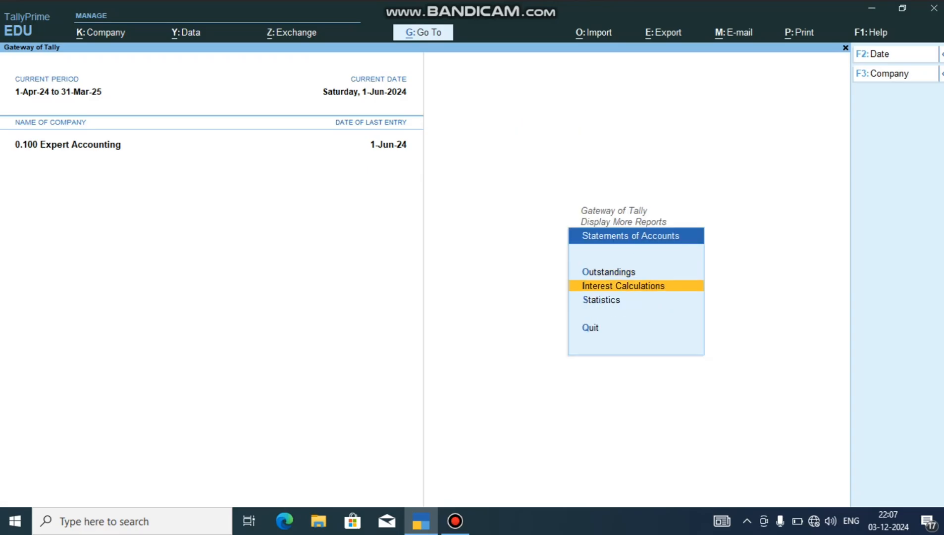
{"action": "key", "text": "Up"}
{"action": "key", "text": "Return"}
Display the ledger outstandings of the customer whose payment was just received
{"action": "key", "text": "Down"}
{"action": "key", "text": "Down"}
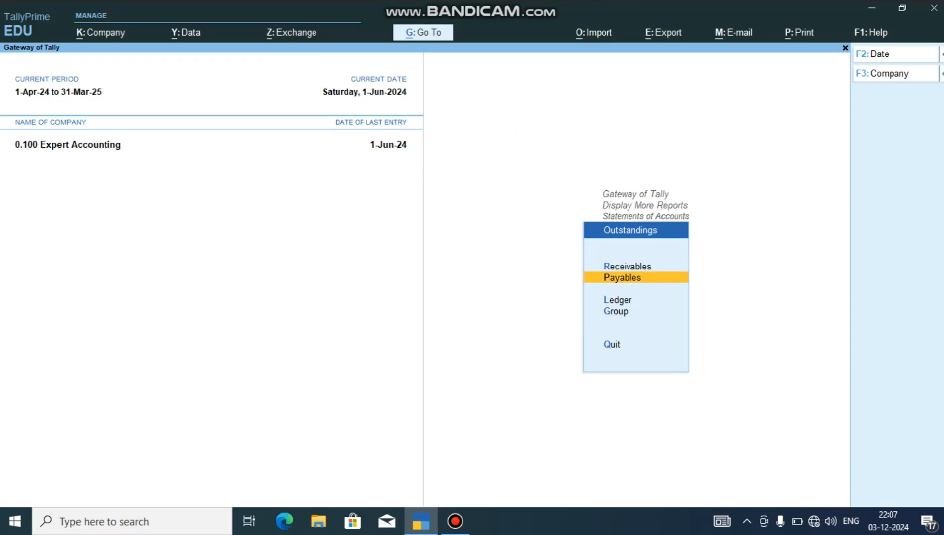
{"action": "key", "text": "Return"}
{"action": "key", "text": "Down"}
{"action": "key", "text": "Down"}
{"action": "key", "text": "Down"}
{"action": "key", "text": "Return"}
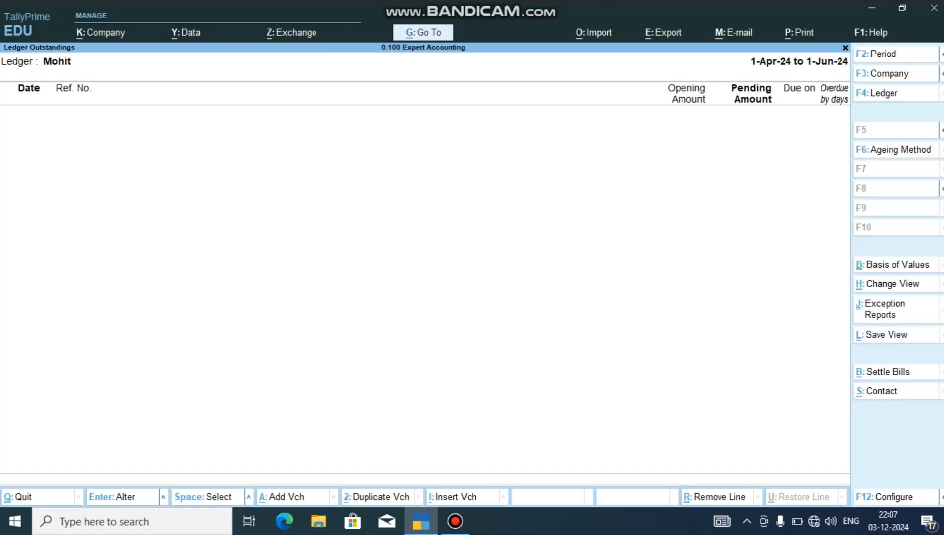
Close the ledger outstandings report and return to the Gateway of Tally
{"action": "key", "text": "Escape"}
{"action": "key", "text": "Escape"}
{"action": "key", "text": "Escape"}
{"action": "key", "text": "Escape"}
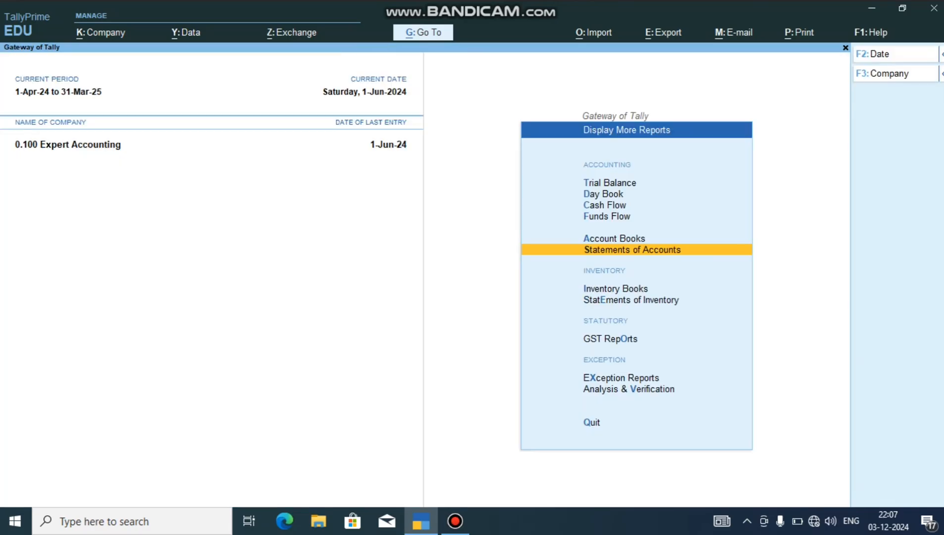
{"action": "key", "text": "Escape"}
{"action": "key", "text": "Escape"}
{"action": "key", "text": "n"}
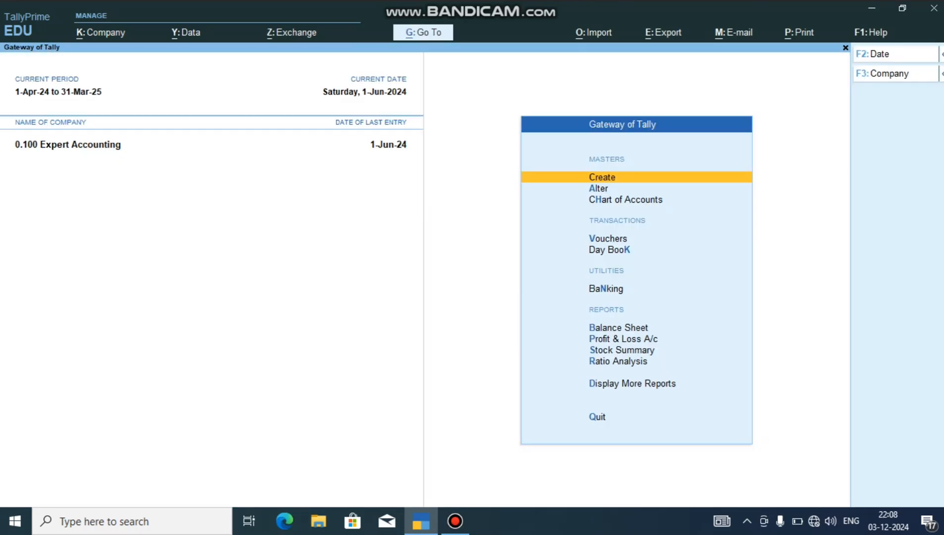
Open the Profit & Loss A/c and go to its income side
{"action": "key", "text": "Down"}
{"action": "key", "text": "Down"}
{"action": "key", "text": "Down"}
{"action": "key", "text": "Down"}
{"action": "key", "text": "Down"}
{"action": "key", "text": "Down"}
{"action": "key", "text": "Down"}
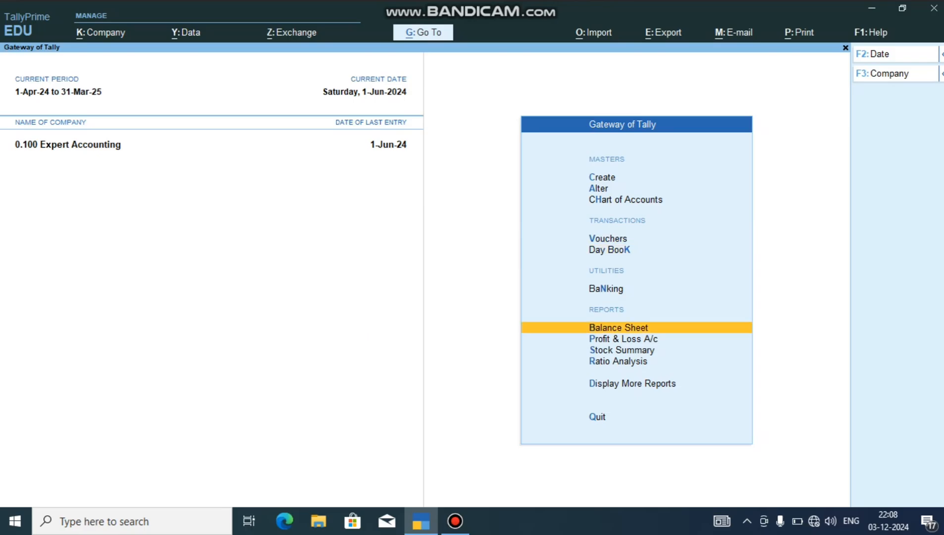
{"action": "key", "text": "Return"}
{"action": "key", "text": "Down"}
{"action": "key", "text": "Down"}
{"action": "key", "text": "Right"}
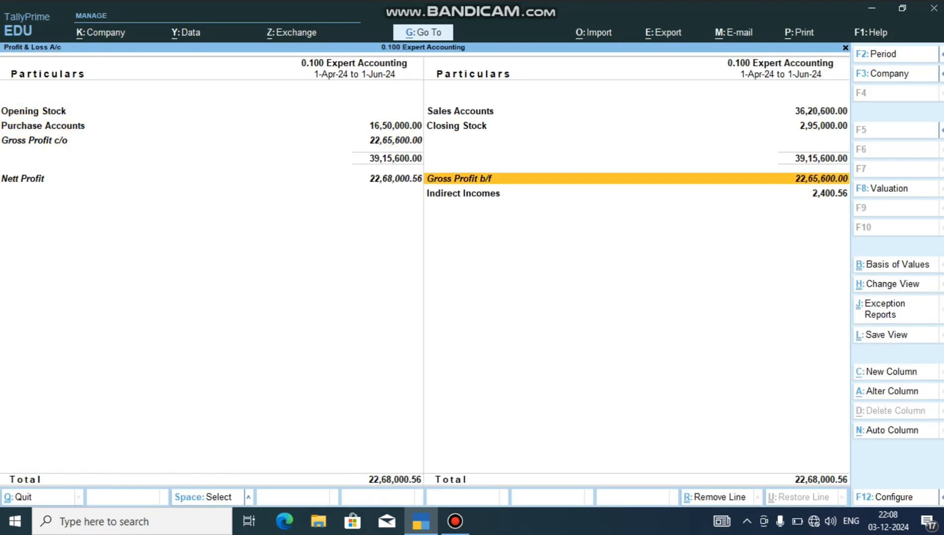
Drill down from Indirect Incomes through the June vouchers of the Interest Recieve ledger to debit note 4
{"action": "key", "text": "Down"}
{"action": "key", "text": "Return"}
{"action": "key", "text": "Escape"}
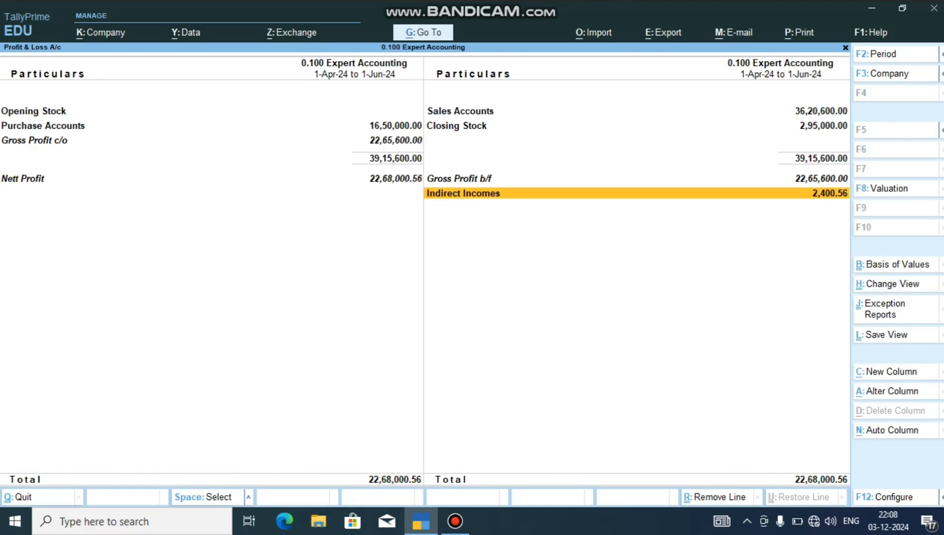
{"action": "key", "text": "Return"}
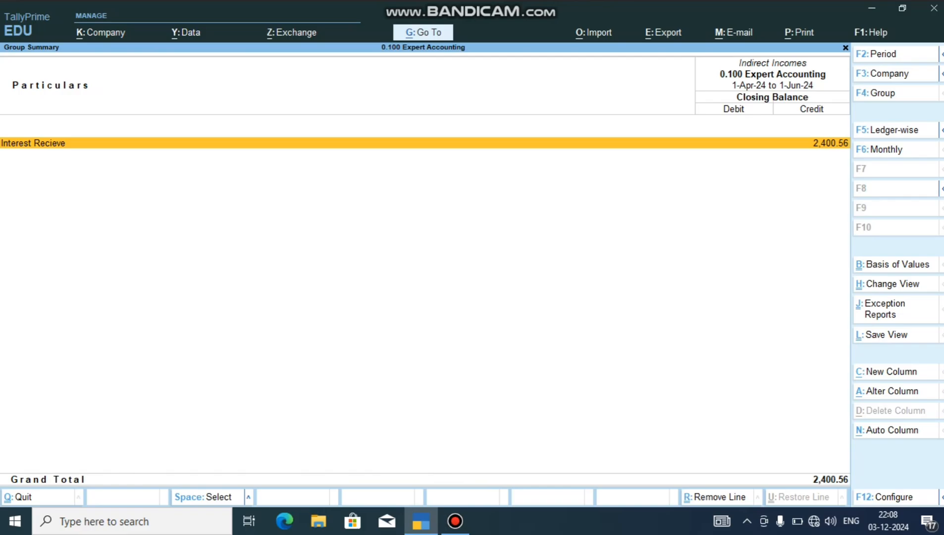
{"action": "key", "text": "Return"}
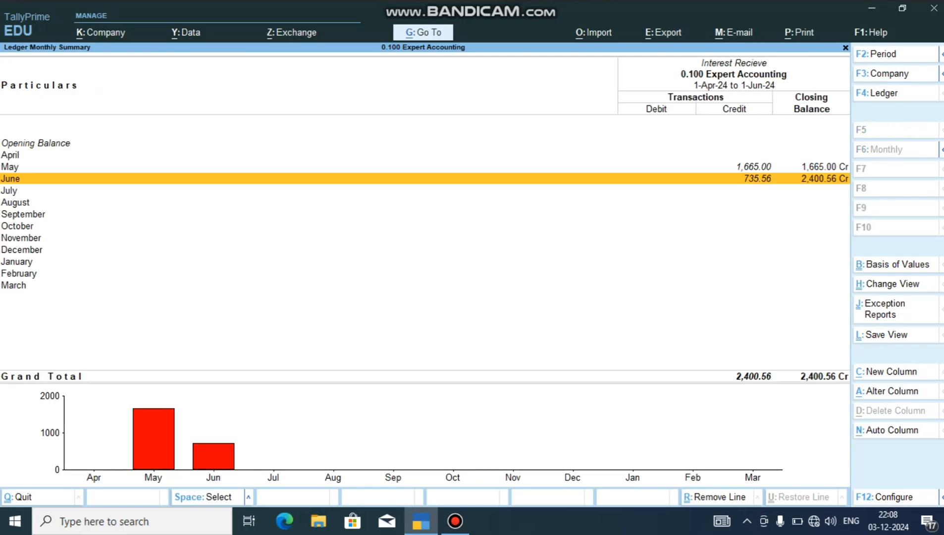
{"action": "key", "text": "Return"}
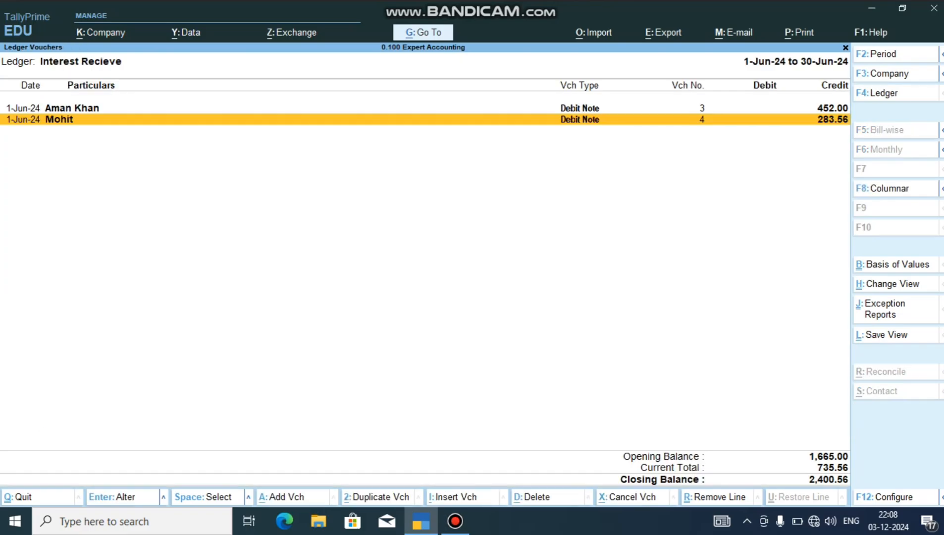
{"action": "key", "text": "Return"}
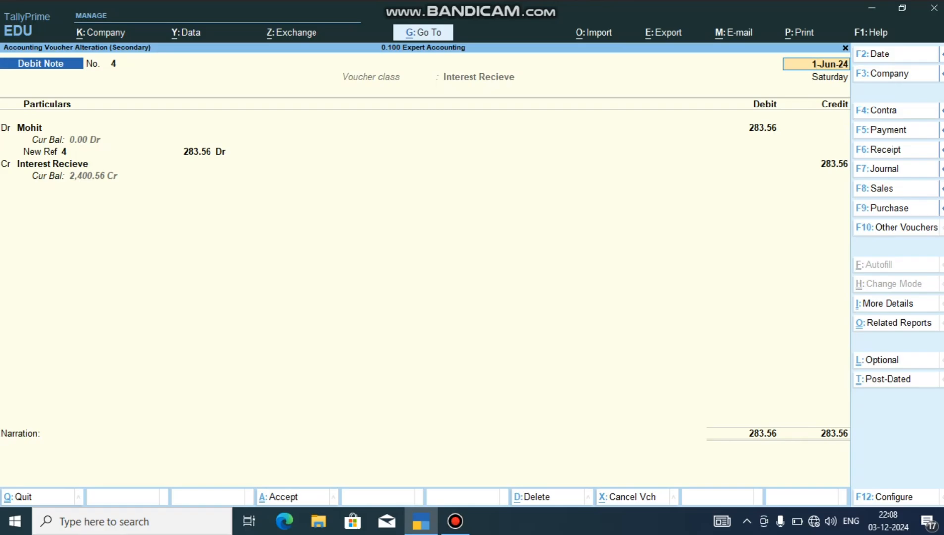
Close debit note 4 without saving and go back through the reports to the Gateway of Tally
{"action": "key", "text": "BackSpace"}
{"action": "key", "text": "Escape"}
{"action": "key", "text": "Escape"}
{"action": "key", "text": "Escape"}
{"action": "key", "text": "Escape"}
{"action": "key", "text": "Escape"}
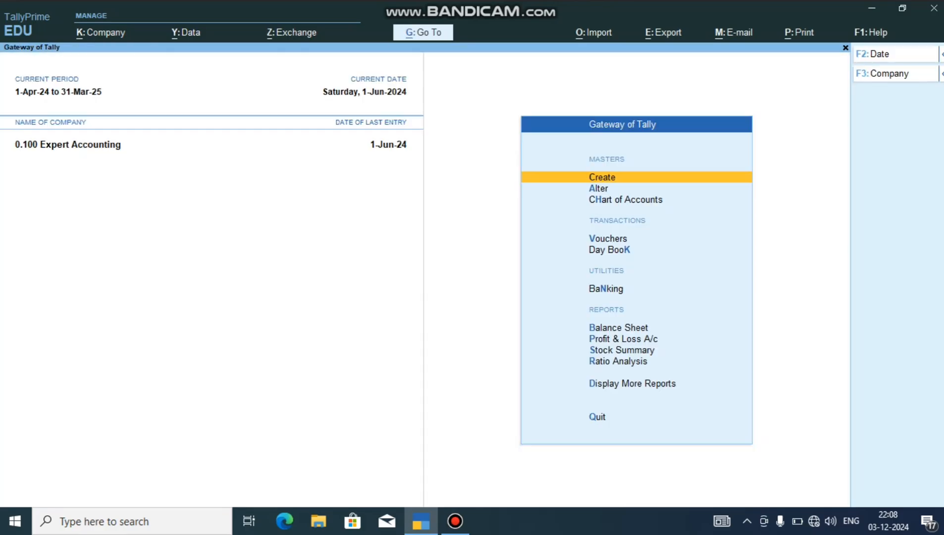